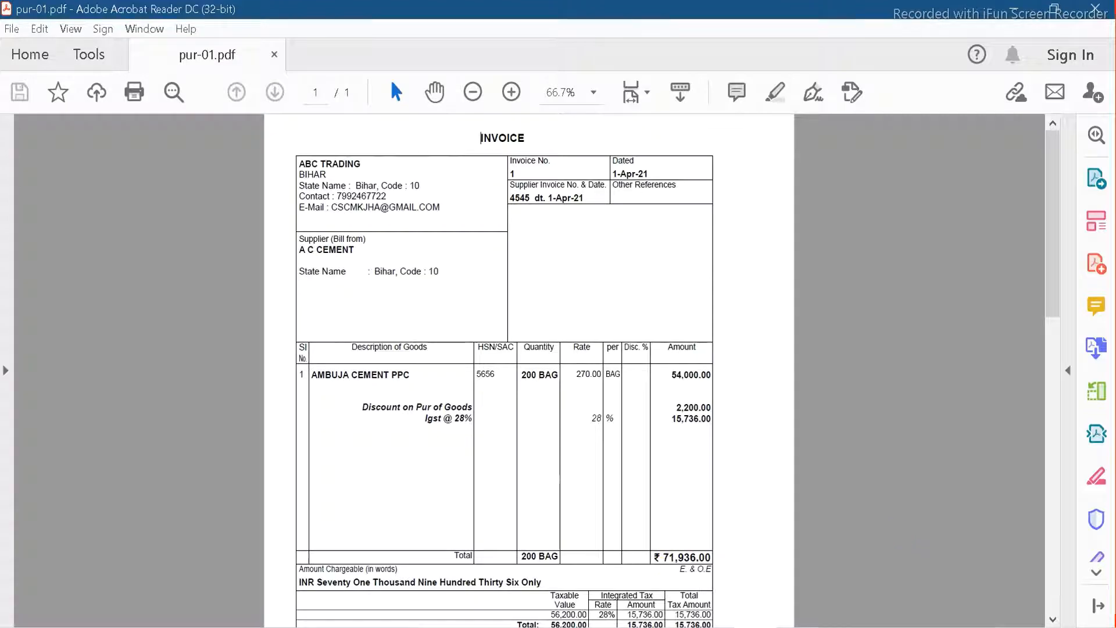
Step: Switch to TallyPrime and start a new Purchase voucher for ABC TRADING
{"action": "key", "text": "alt+Tab"}
{"action": "key", "text": "v"}
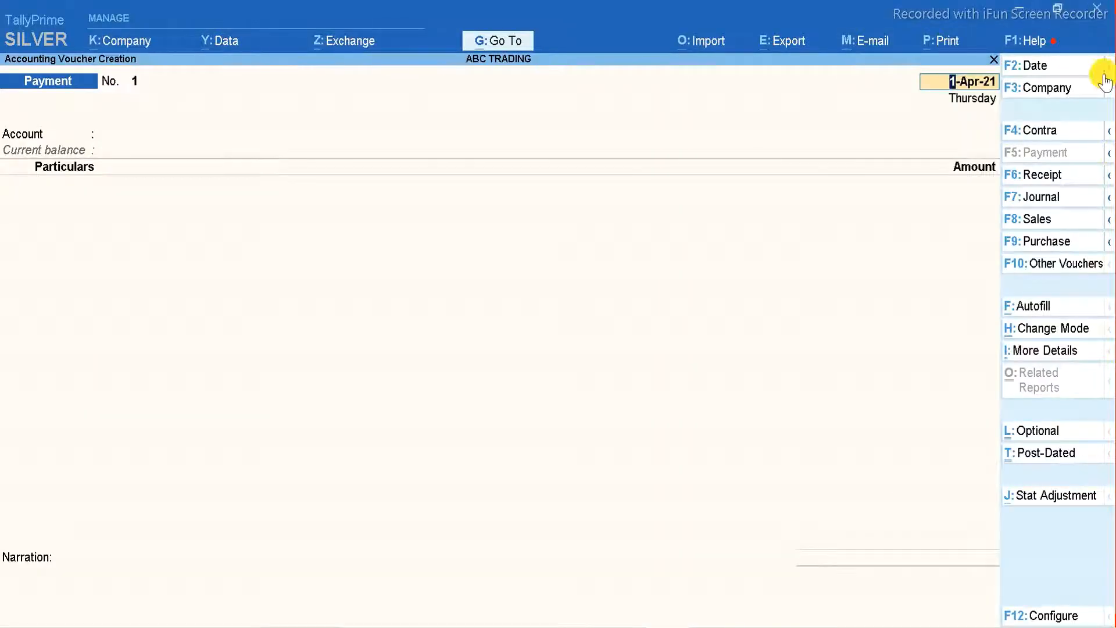
{"action": "left_click", "coordinate": [1034, 243]}
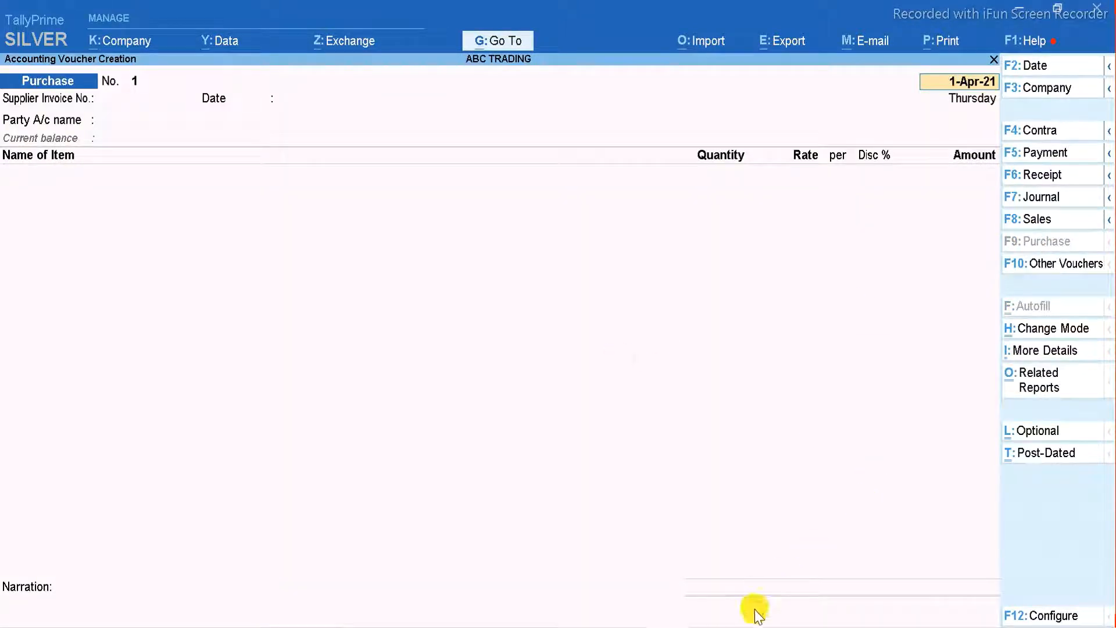
Step: Enter supplier invoice number 4545 dated 1-Apr-21 in the purchase voucher, taking the details from pur-01.pdf
{"action": "left_click", "coordinate": [734, 627]}
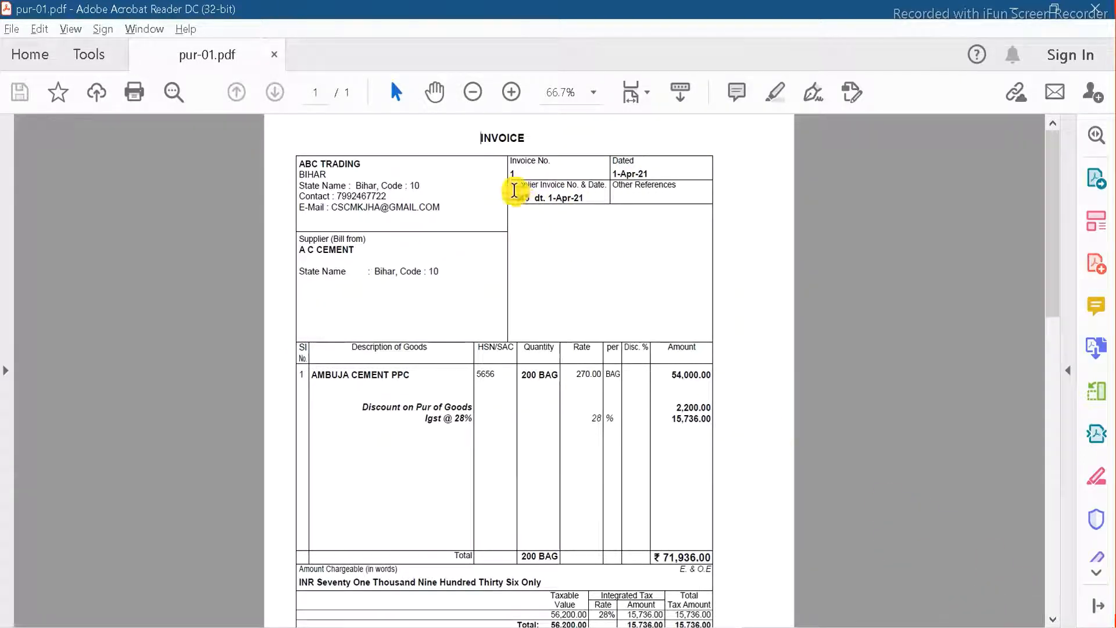
{"action": "key", "text": "alt"}
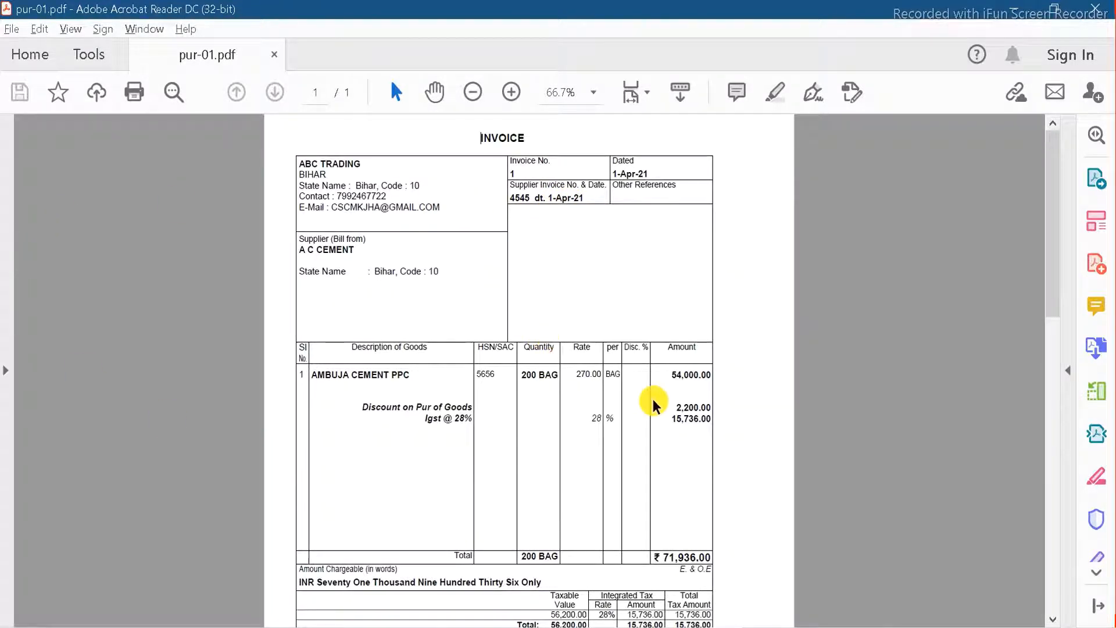
{"action": "key", "text": "alt+Tab"}
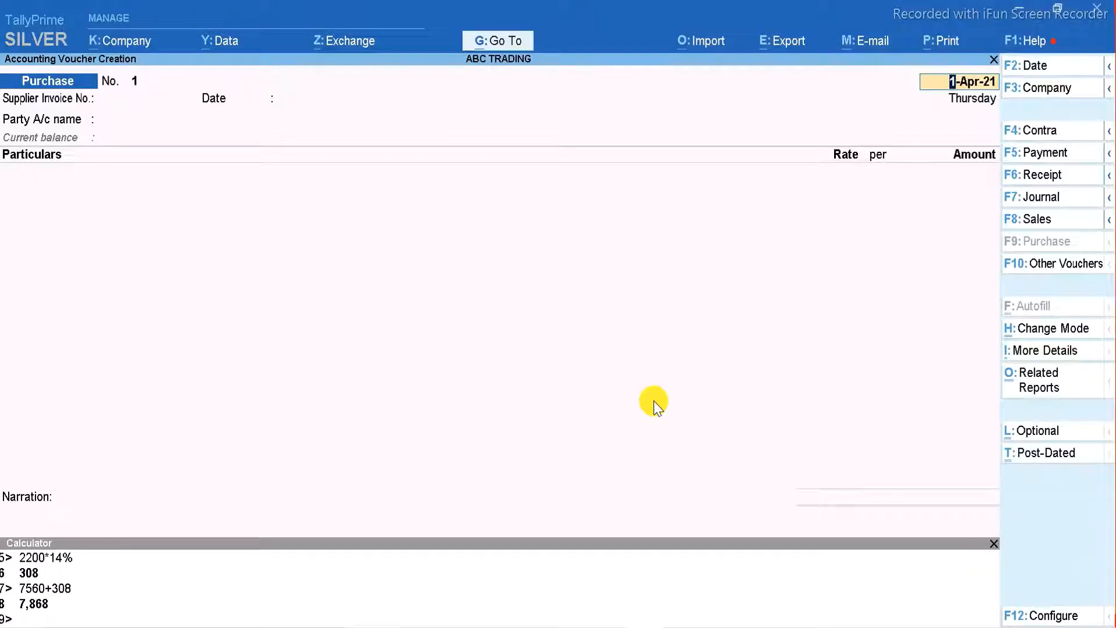
{"action": "key", "text": "Return"}
{"action": "key", "text": "alt+Tab"}
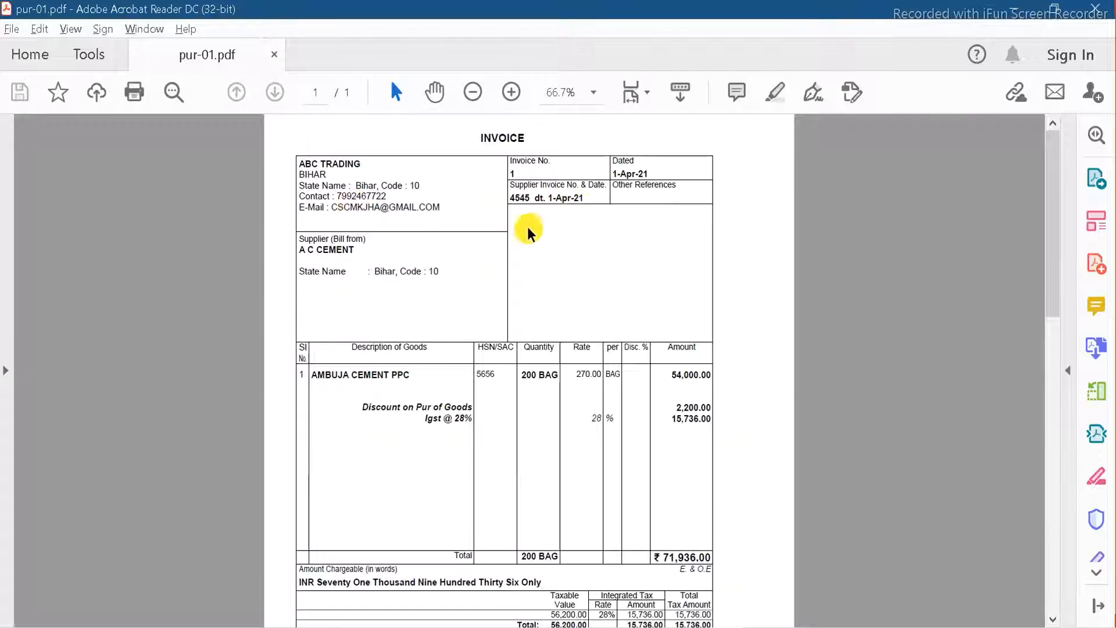
{"action": "key", "text": "alt+Tab"}
{"action": "type", "text": "454"}
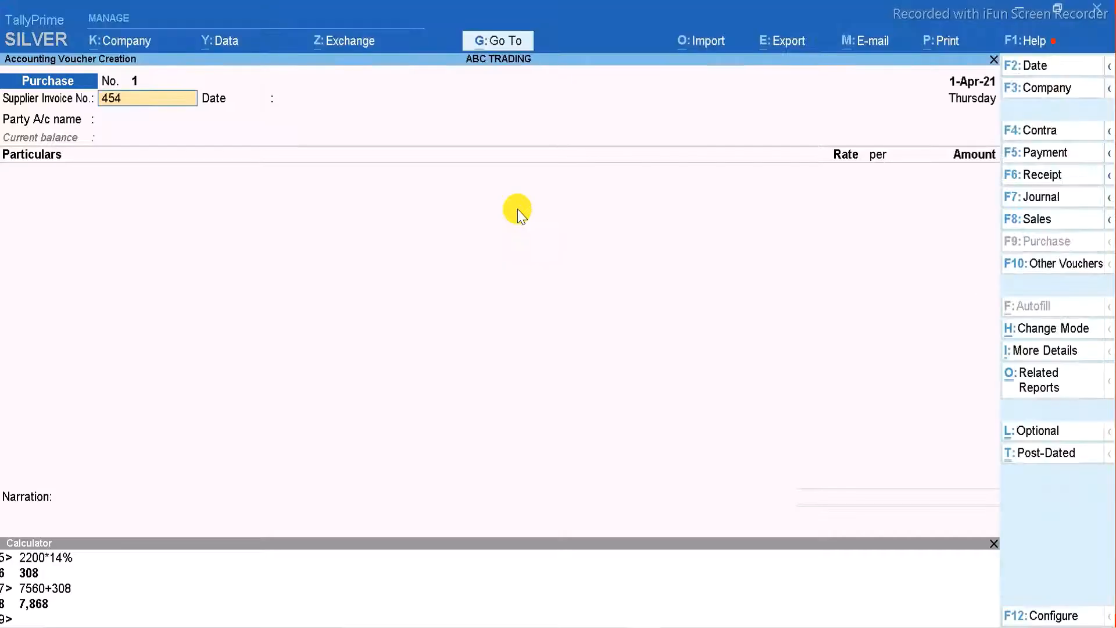
{"action": "type", "text": "5"}
{"action": "key", "text": "Return"}
{"action": "key", "text": "Return"}
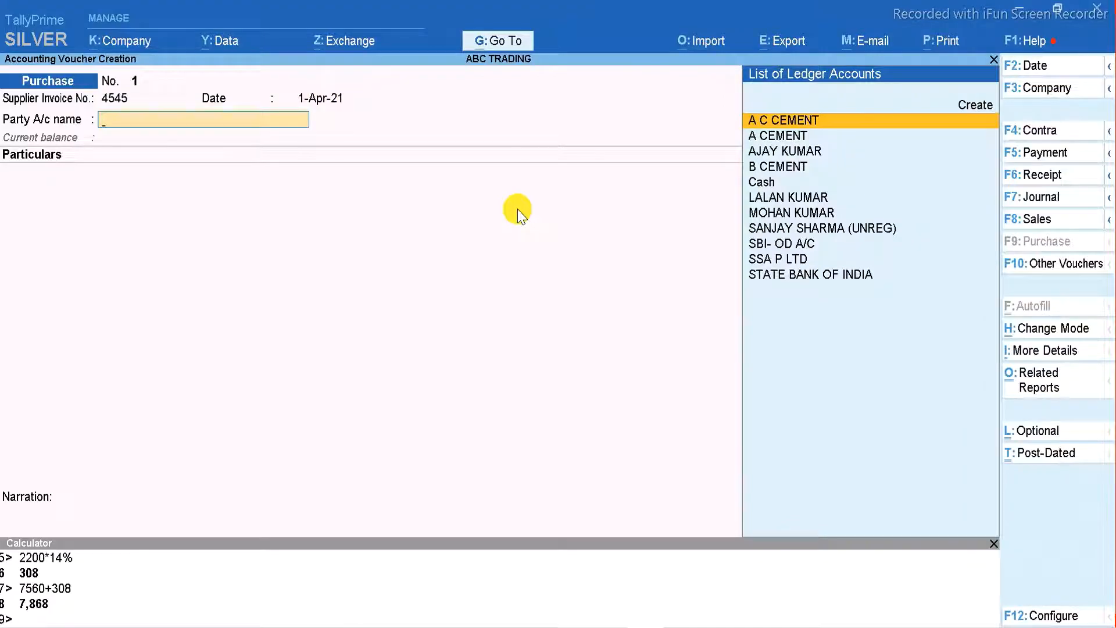
Step: Check the supplier in pur-01.pdf and select A C CEMENT as the voucher's party account
{"action": "key", "text": "alt+Tab"}
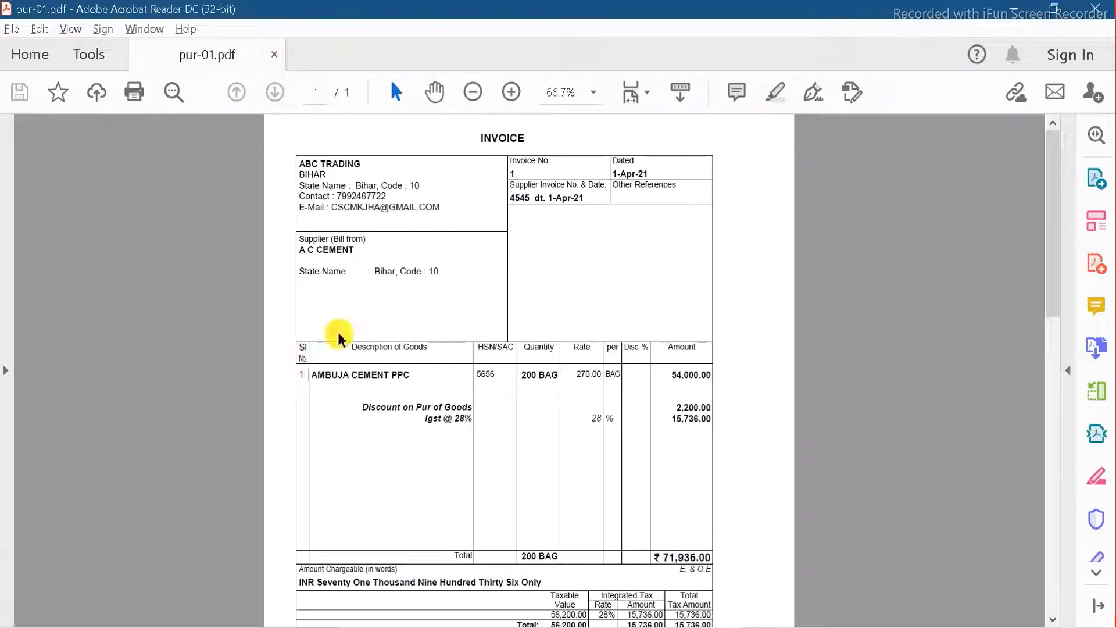
{"action": "key", "text": "alt+Tab"}
{"action": "key", "text": "Return"}
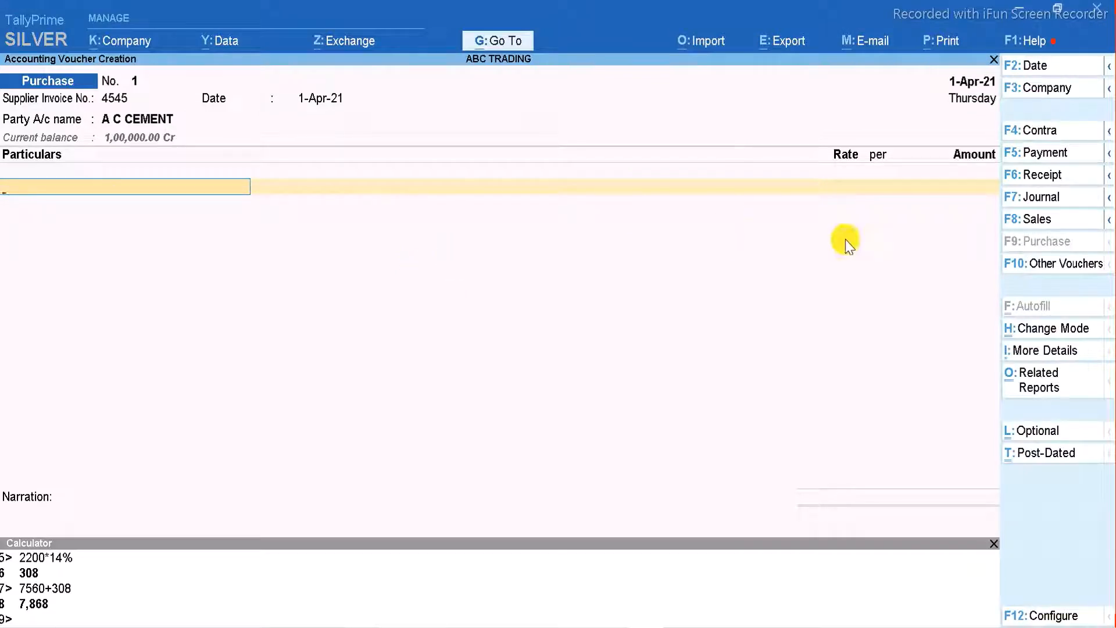
Step: Change the purchase voucher's mode from Accounting Invoice to As Voucher
{"action": "left_click", "coordinate": [1059, 329]}
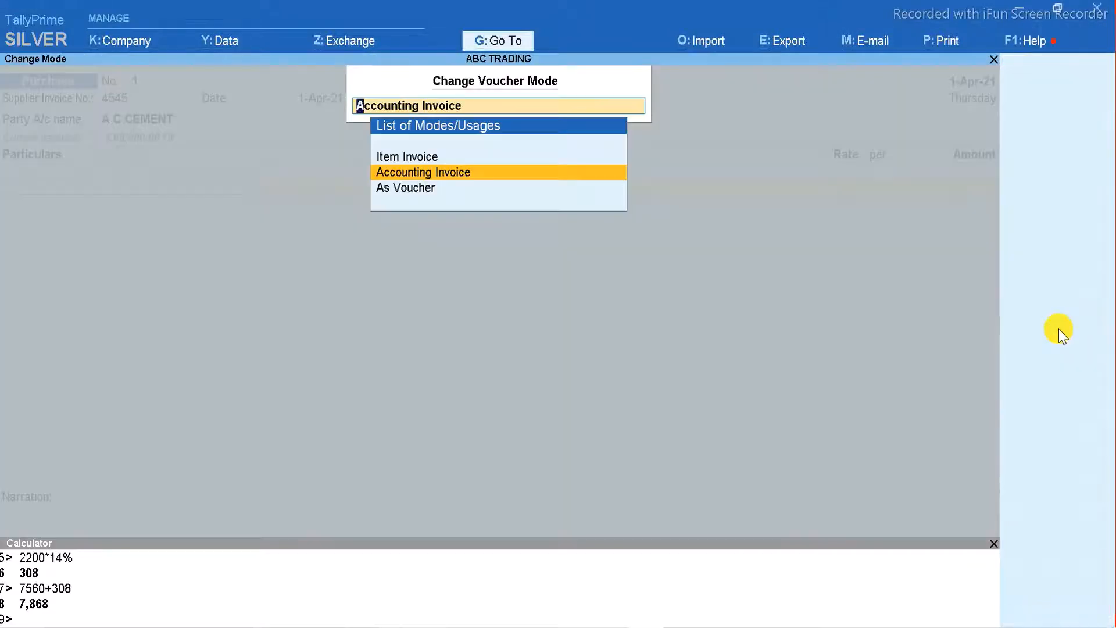
{"action": "key", "text": "Down"}
{"action": "key", "text": "Return"}
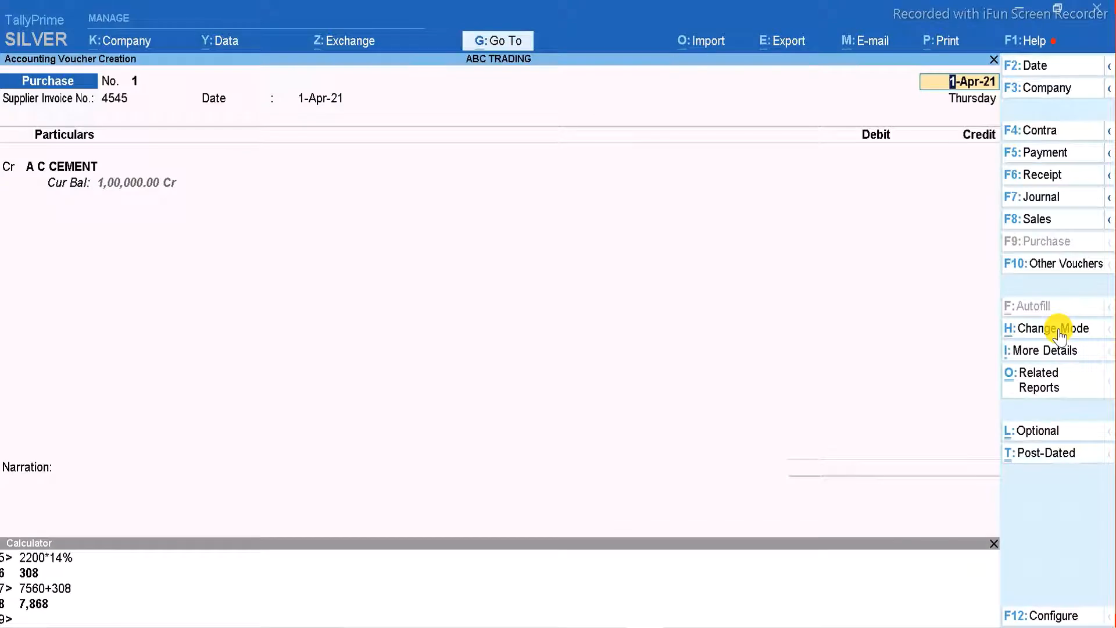
Step: Keep the voucher date and supplier invoice details, and credit A C CEMENT with the invoice total of 71,936
{"action": "key", "text": "Return"}
{"action": "key", "text": "Return"}
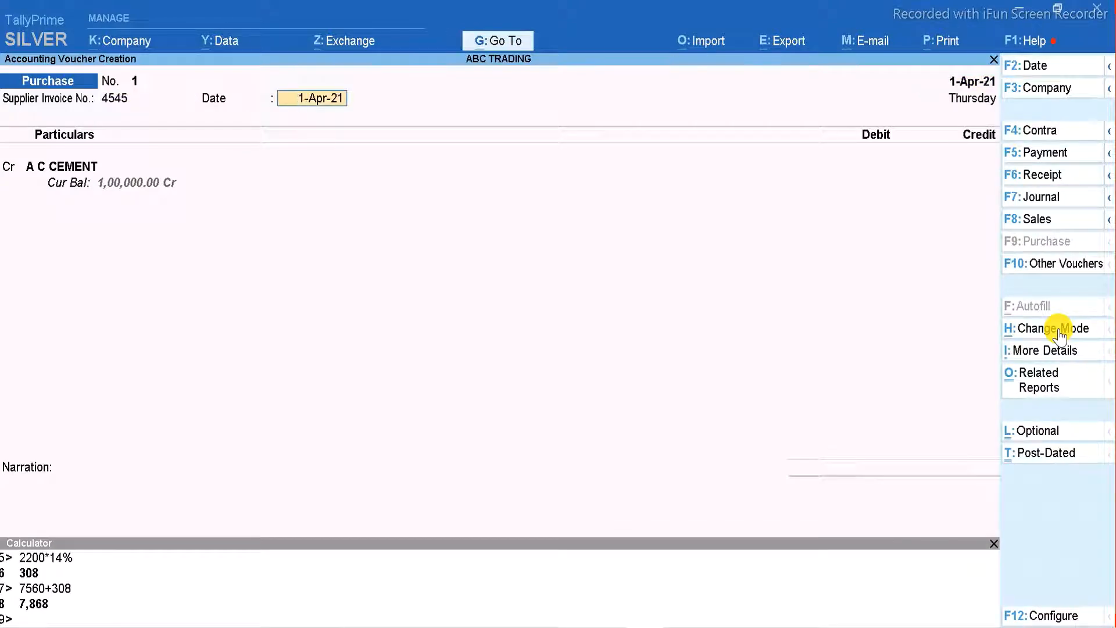
{"action": "key", "text": "Return"}
{"action": "key", "text": "Return"}
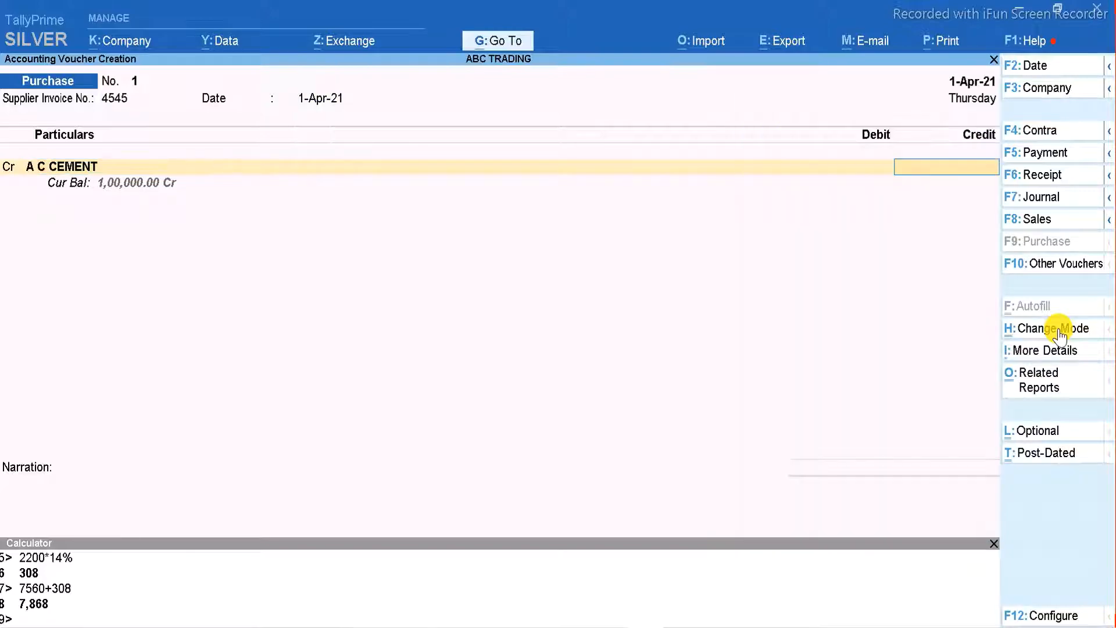
{"action": "key", "text": "alt+Tab"}
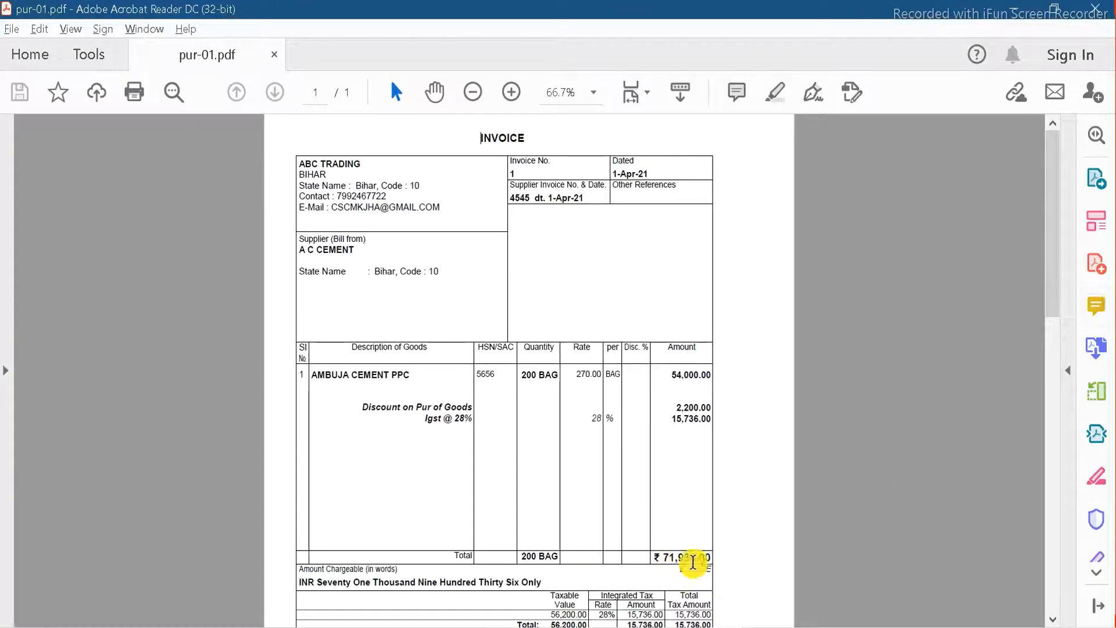
{"action": "key", "text": "alt+Tab"}
{"action": "key", "text": "alt+Tab"}
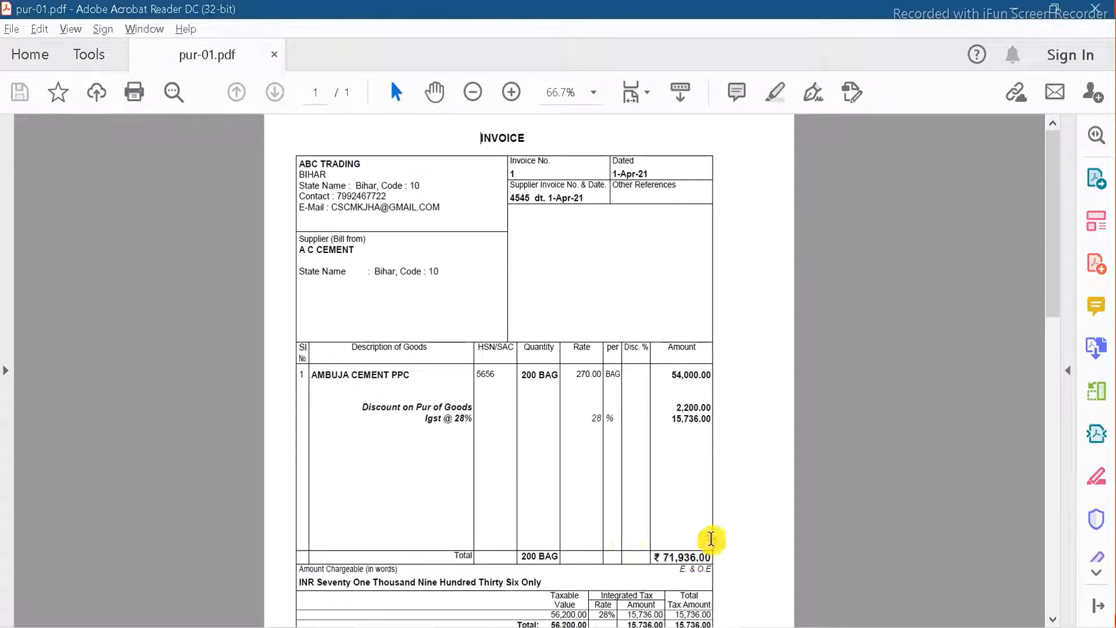
{"action": "key", "text": "alt+Tab"}
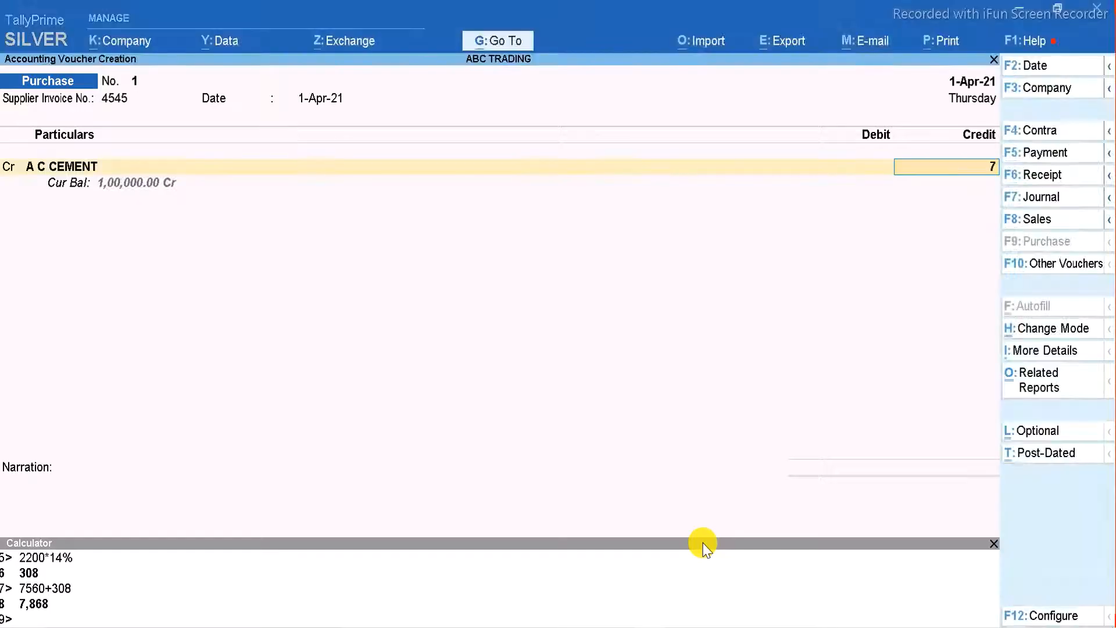
{"action": "type", "text": "1936"}
{"action": "key", "text": "Return"}
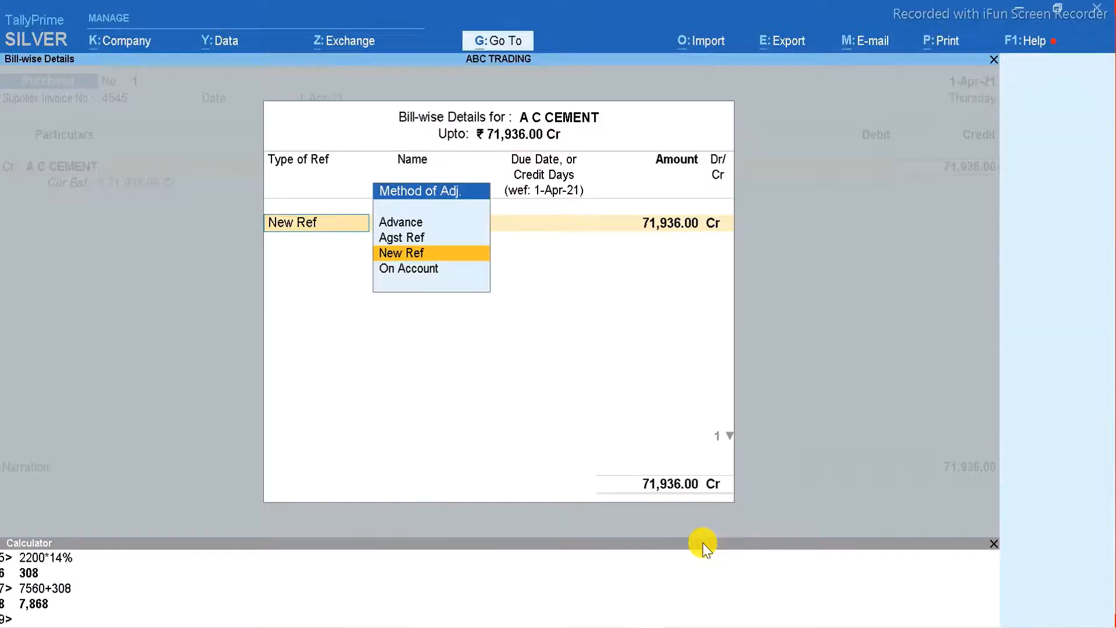
Step: Allocate the full A C CEMENT amount to New Ref 4545 in the bill-wise details
{"action": "key", "text": "Return"}
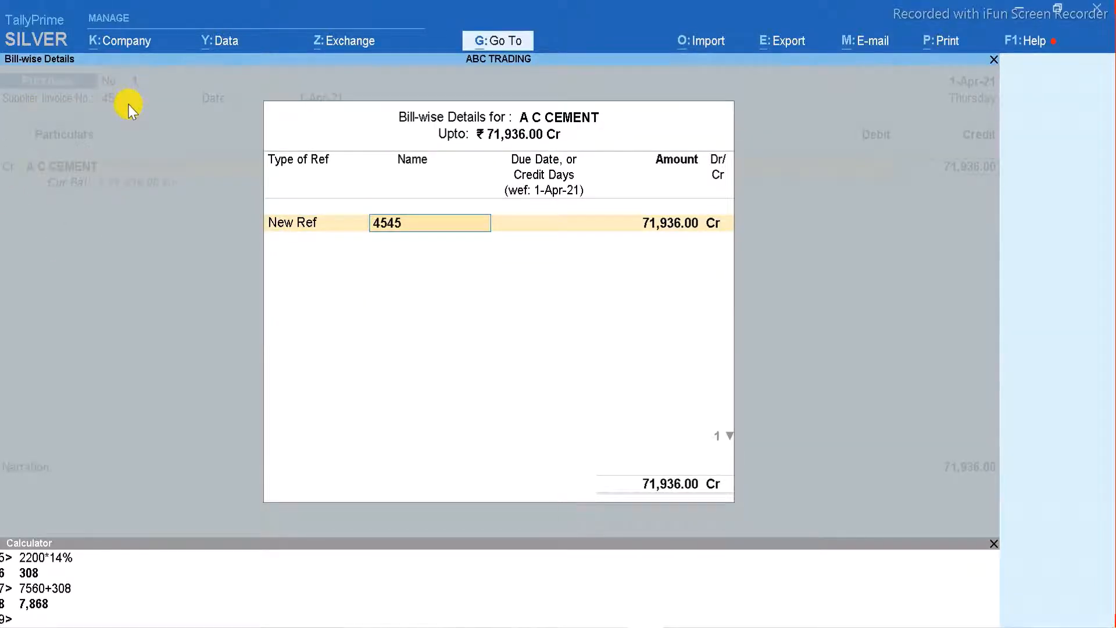
{"action": "key", "text": "Return"}
{"action": "key", "text": "Return"}
{"action": "key", "text": "Return"}
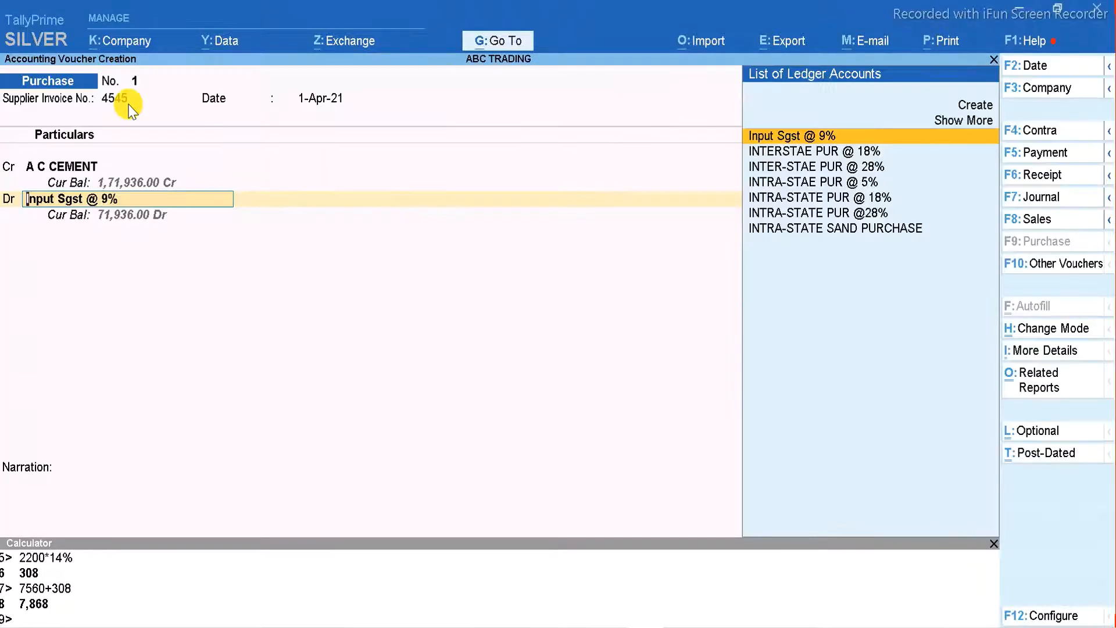
Step: Choose INTER-STAE PUR @ 28% as the debit ledger, checking the tax in pur-01.pdf, and open its inventory allocations
{"action": "key", "text": "alt+Tab"}
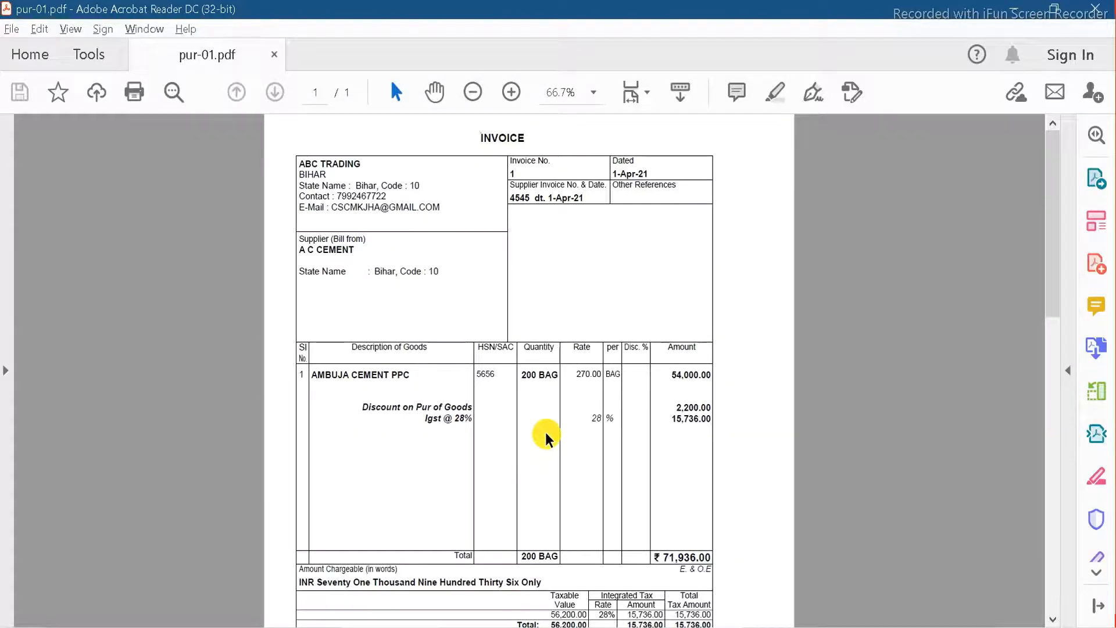
{"action": "key", "text": "alt+Tab"}
{"action": "key", "text": "Down"}
{"action": "key", "text": "Down"}
{"action": "key", "text": "Down"}
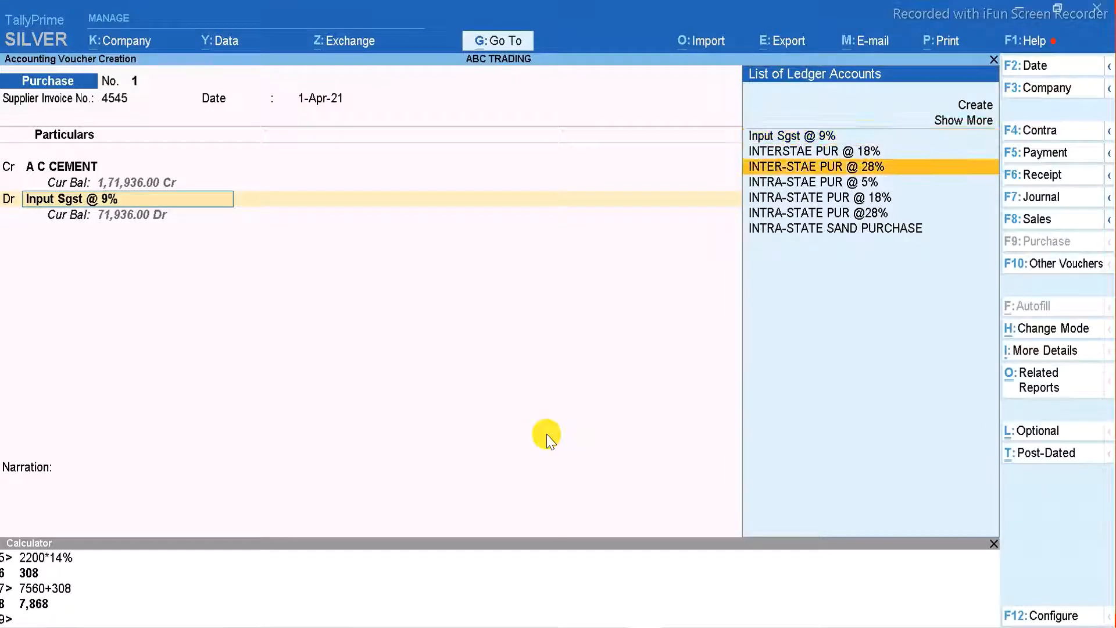
{"action": "key", "text": "Up"}
{"action": "key", "text": "Return"}
{"action": "key", "text": "alt+Tab"}
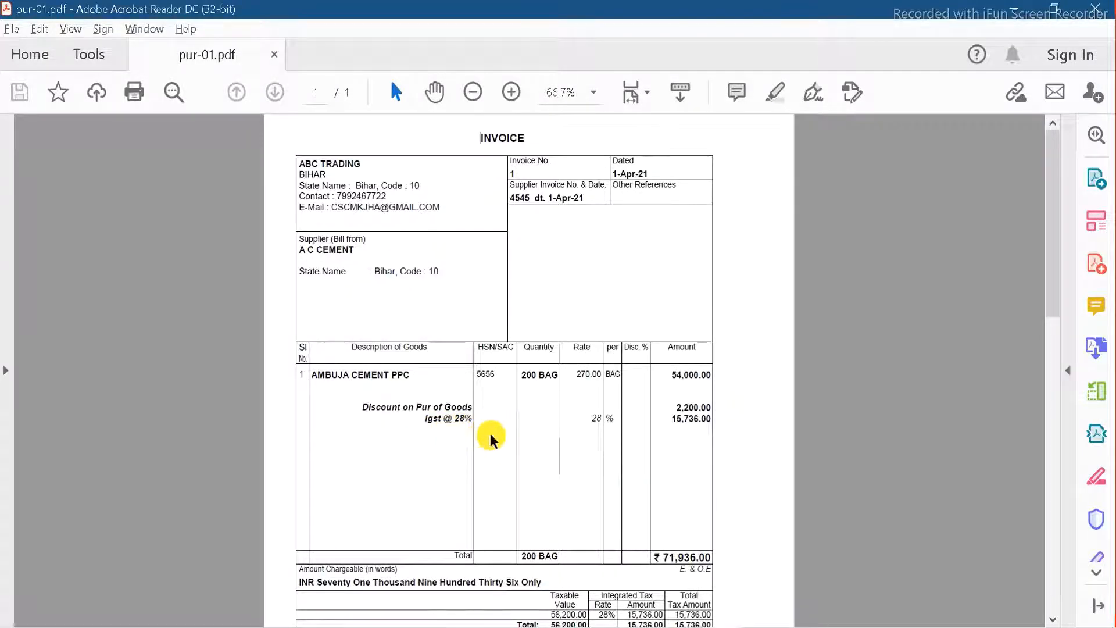
{"action": "key", "text": "alt+Tab"}
{"action": "key", "text": "Return"}
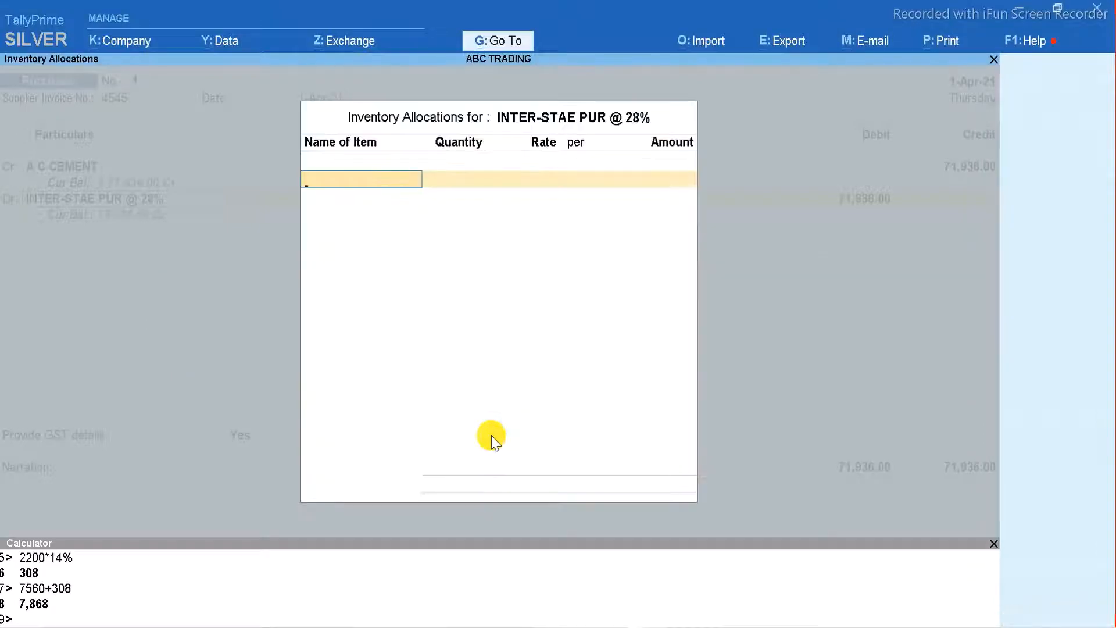
Step: Select AMBUJA CEMENT PPC as the stock item in the inventory allocations, matching pur-01.pdf
{"action": "key", "text": "alt+Tab"}
{"action": "key", "text": "alt+Tab"}
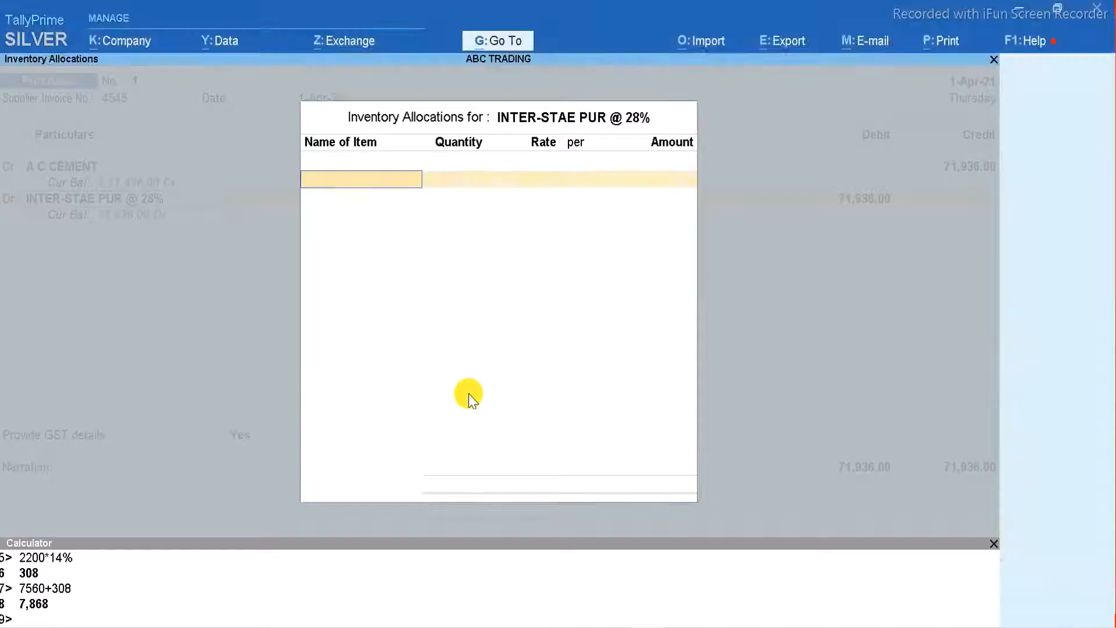
{"action": "type", "text": "Ambuj"}
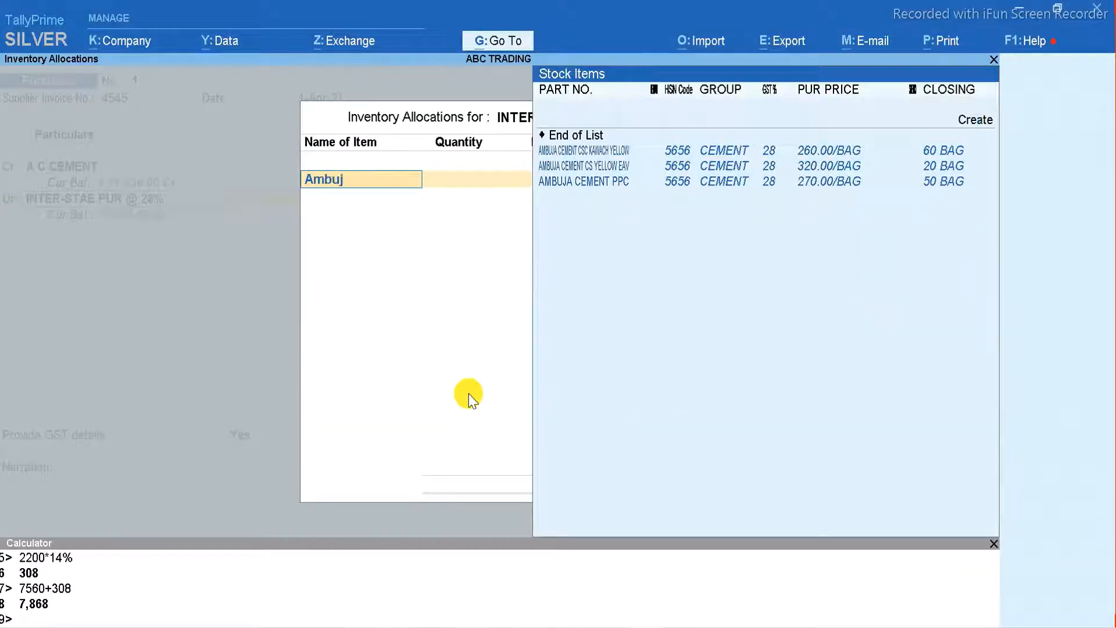
{"action": "key", "text": "Down"}
{"action": "key", "text": "Down"}
{"action": "key", "text": "Return"}
Step: Allocate 200 BAG of the cement at a rate of 270.00, accepting the 54,000.00 amount
{"action": "key", "text": "alt+Tab"}
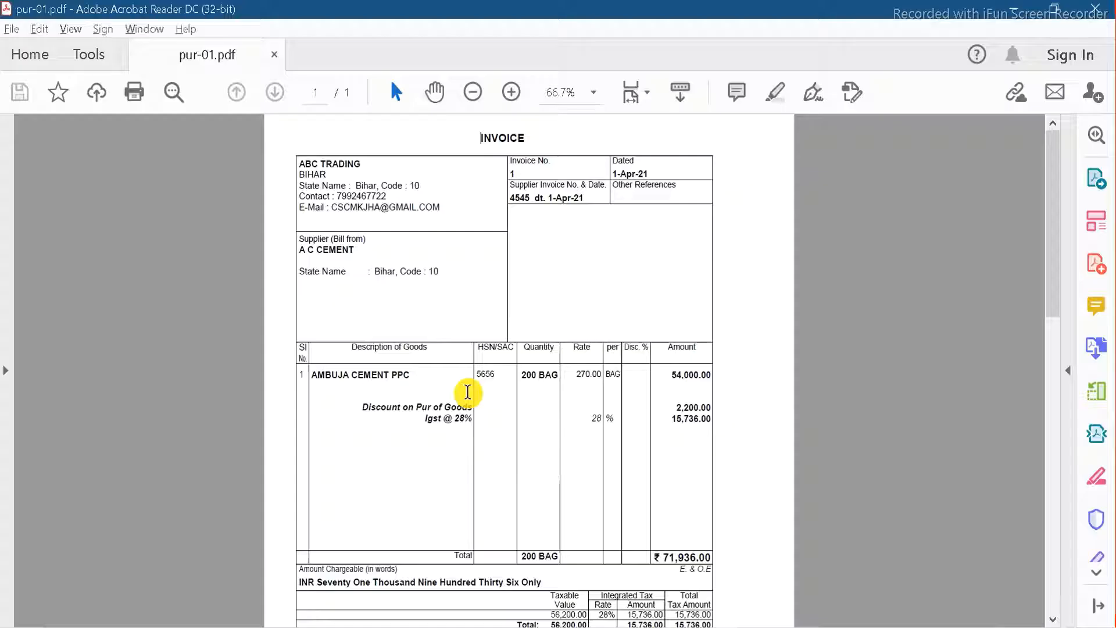
{"action": "key", "text": "alt+Tab"}
{"action": "type", "text": "200"}
{"action": "key", "text": "Return"}
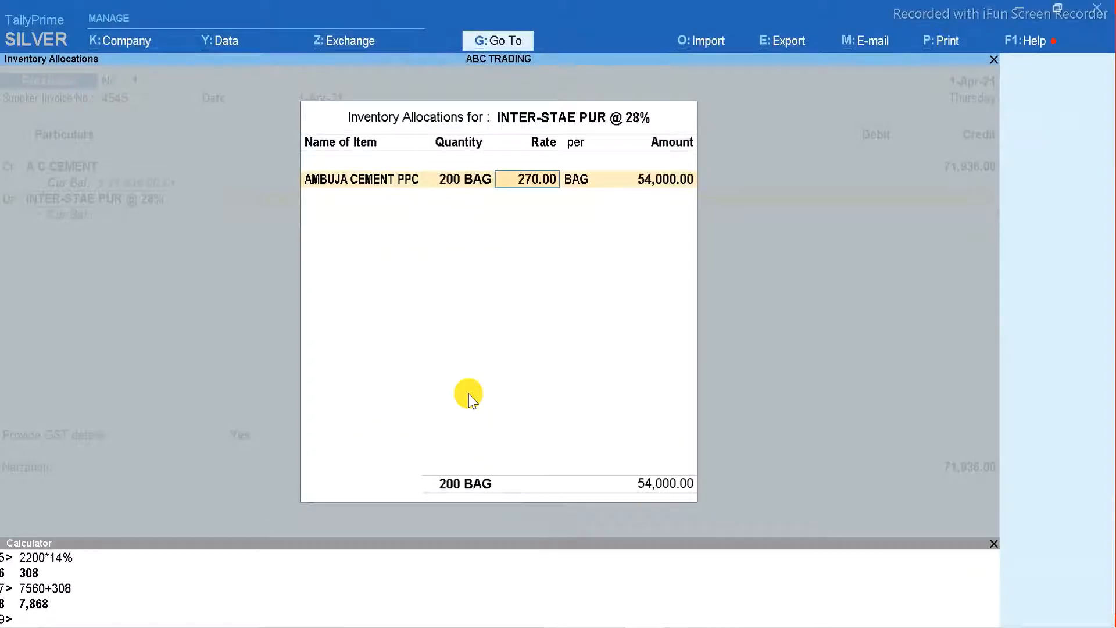
{"action": "key", "text": "Return"}
{"action": "key", "text": "Return"}
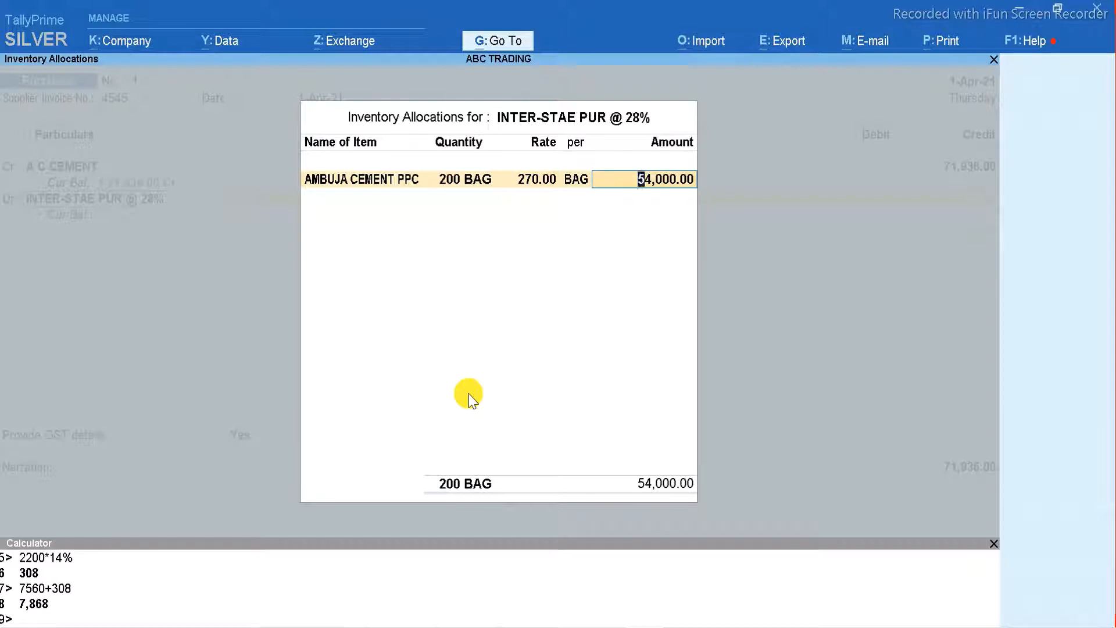
{"action": "key", "text": "Return"}
{"action": "key", "text": "Return"}
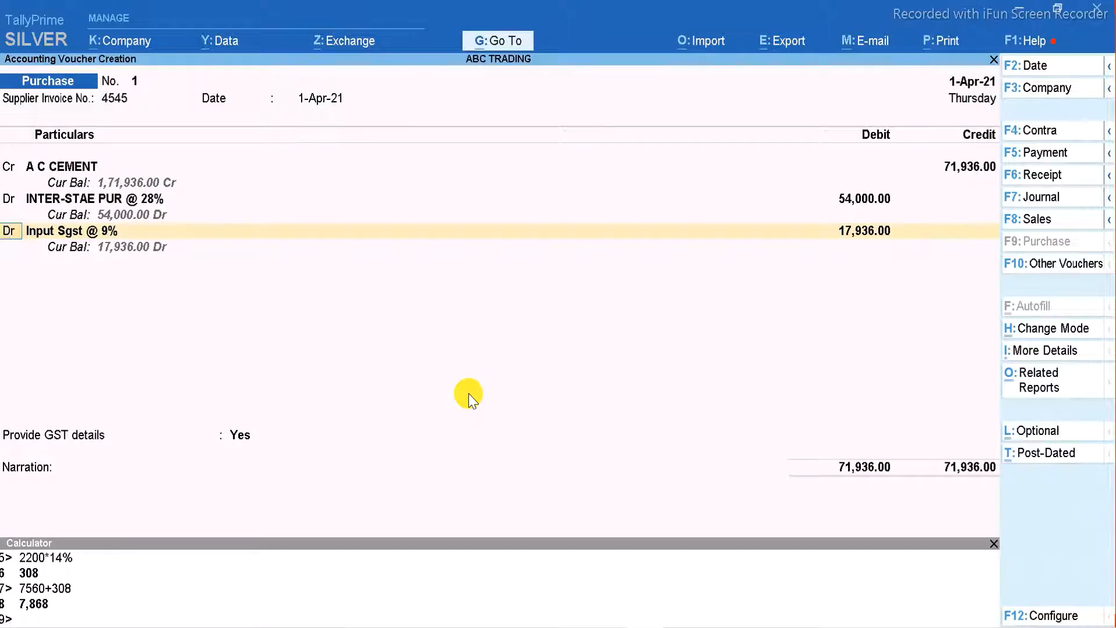
Step: Replace the suggested Input Sgst @ 9% ledger with Igst @ 28% and accept a debit of 17,936.00
{"action": "key", "text": "Return"}
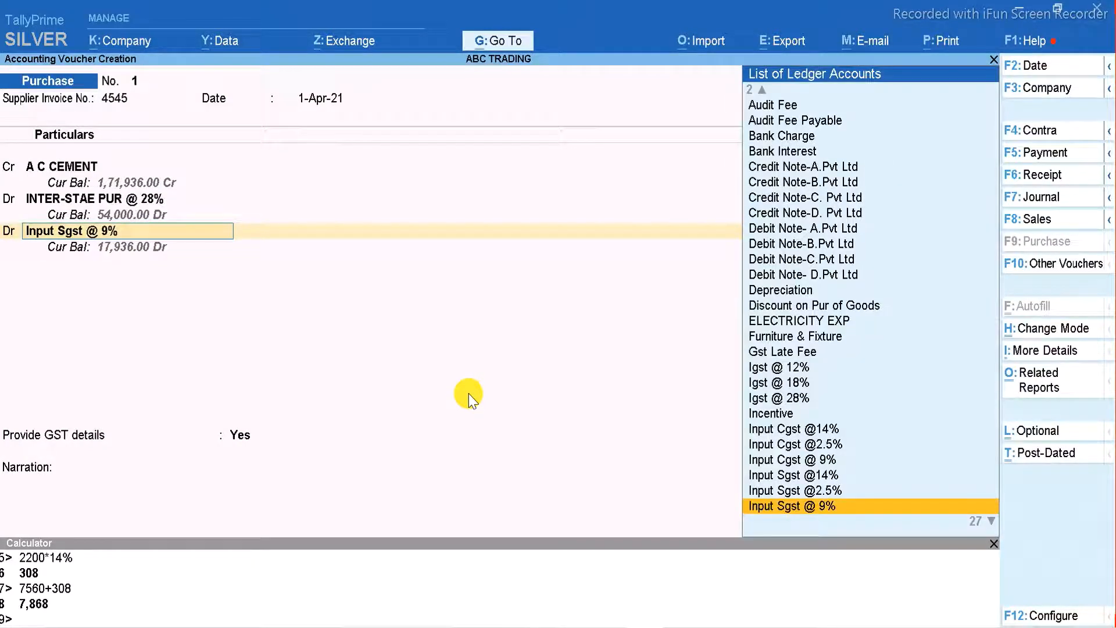
{"action": "key", "text": "BackSpace"}
{"action": "type", "text": "Ig"}
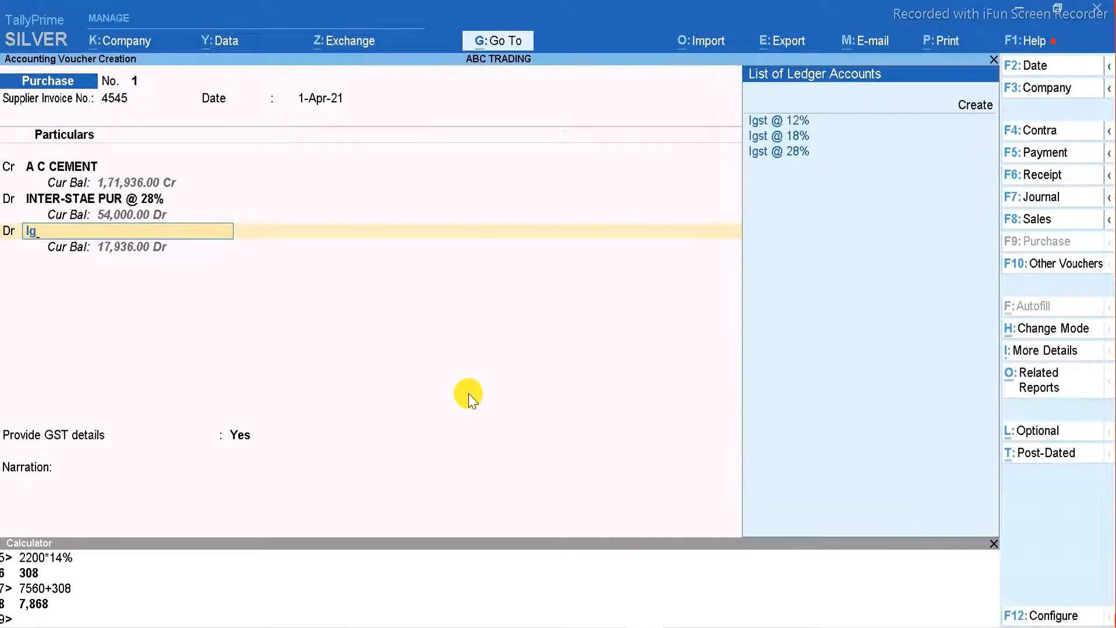
{"action": "key", "text": "Down"}
{"action": "key", "text": "Down"}
{"action": "key", "text": "Return"}
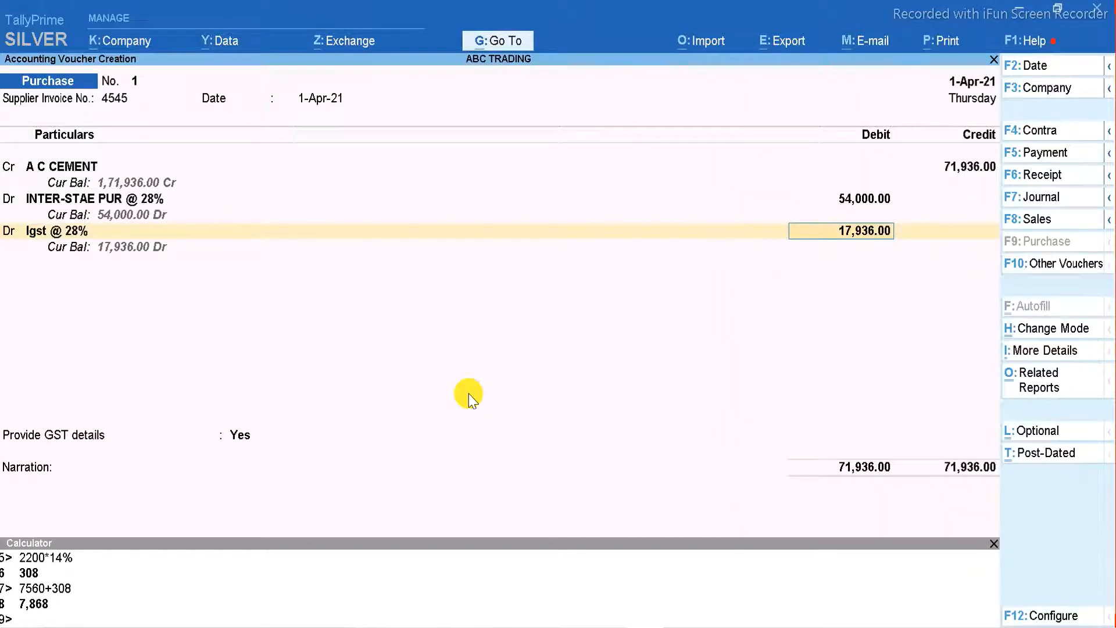
{"action": "key", "text": "Return"}
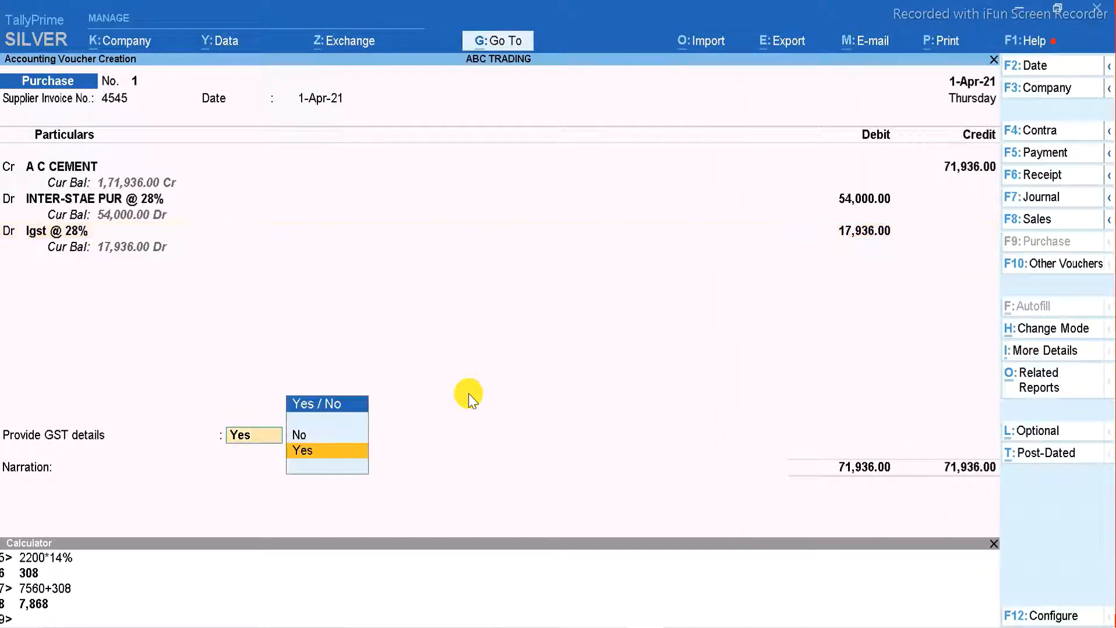
Step: Set Provide GST details to No and finish the voucher entry without a narration
{"action": "key", "text": "Up"}
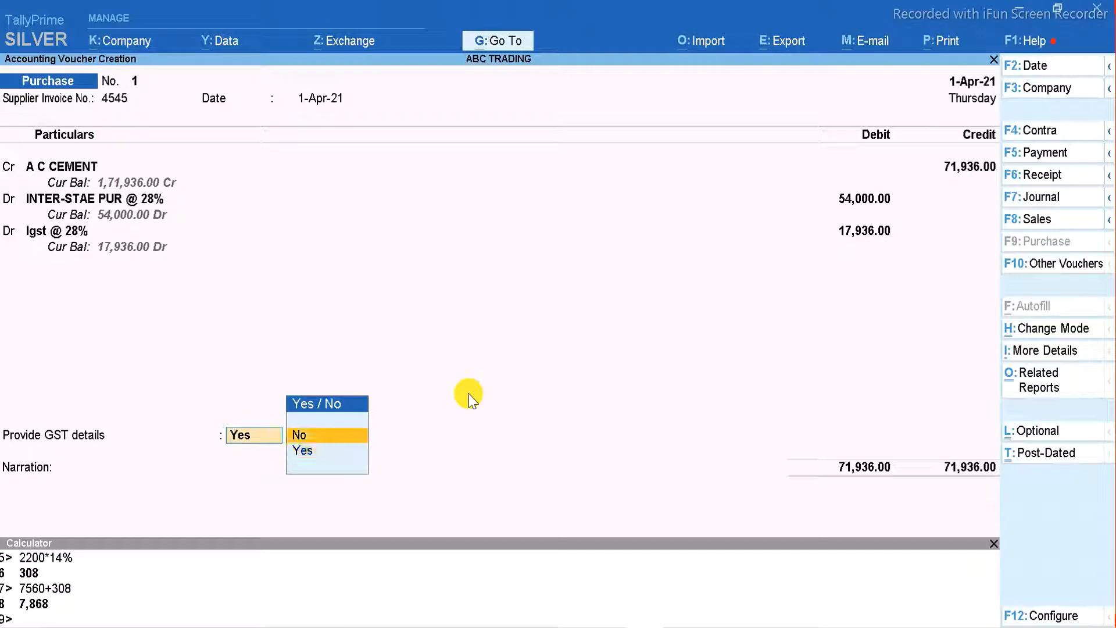
{"action": "key", "text": "Return"}
{"action": "key", "text": "Return"}
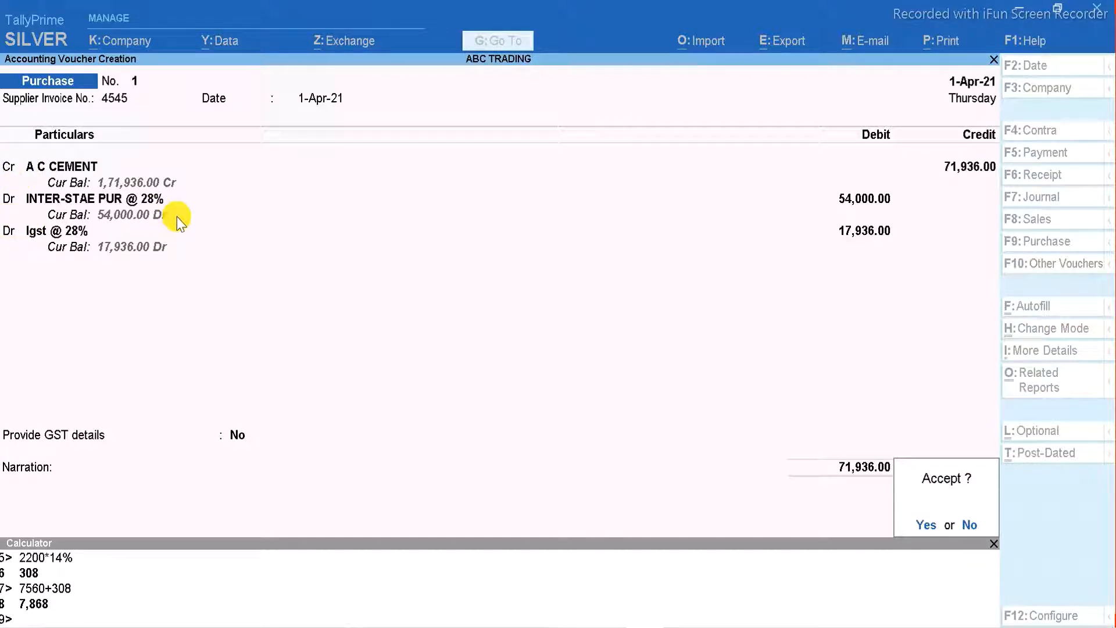
Step: Discard the purchase voucher entered in As Voucher mode without saving it
{"action": "key", "text": "F2"}
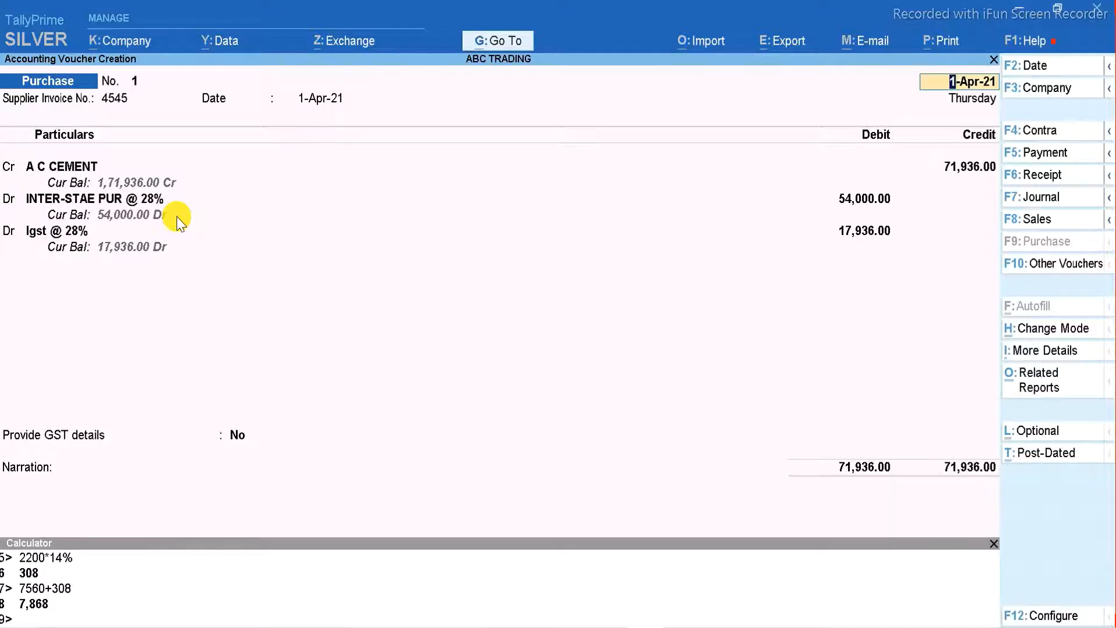
{"action": "key", "text": "BackSpace"}
{"action": "key", "text": "Escape"}
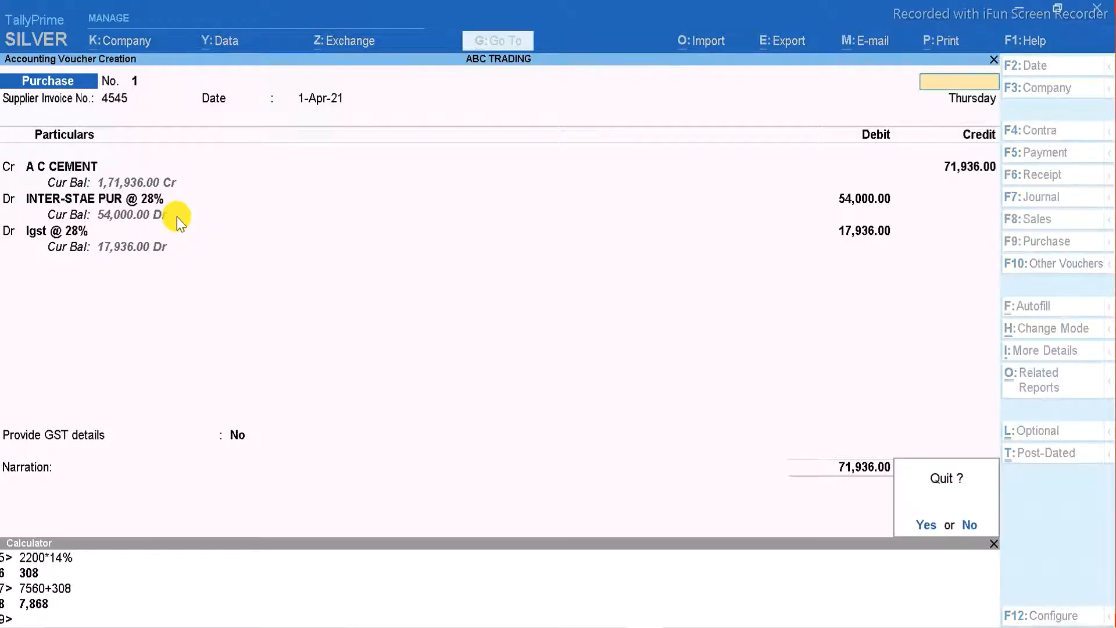
{"action": "key", "text": "y"}
{"action": "key", "text": "Return"}
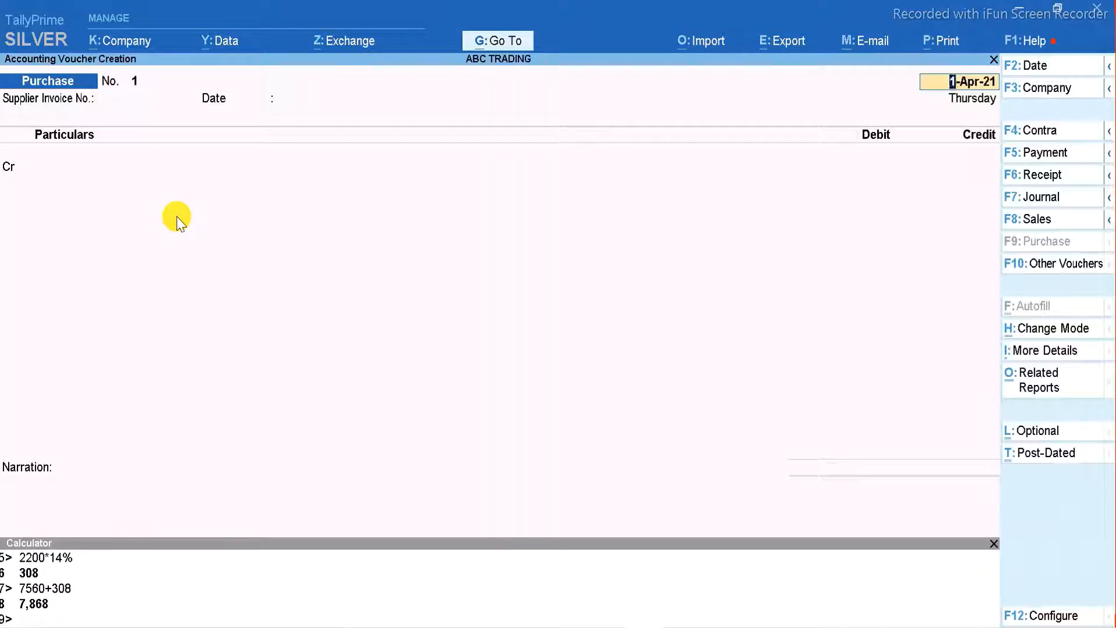
Step: Enter supplier invoice number 4545 from pur-01.pdf in the blank voucher, keeping 1-Apr-21 for both dates
{"action": "key", "text": "Return"}
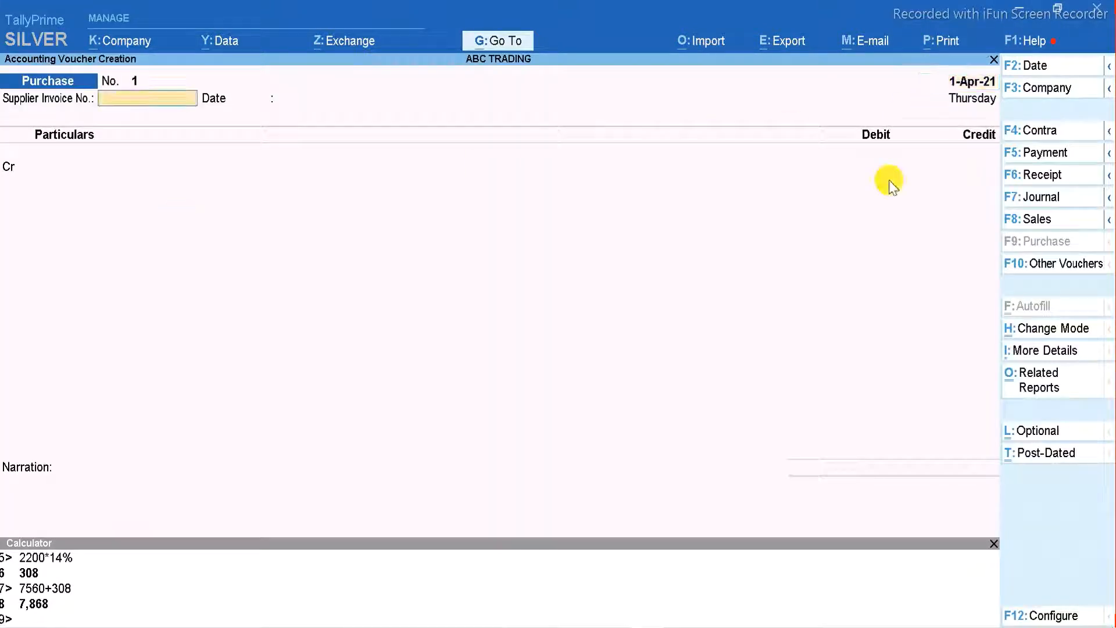
{"action": "key", "text": "alt+Tab"}
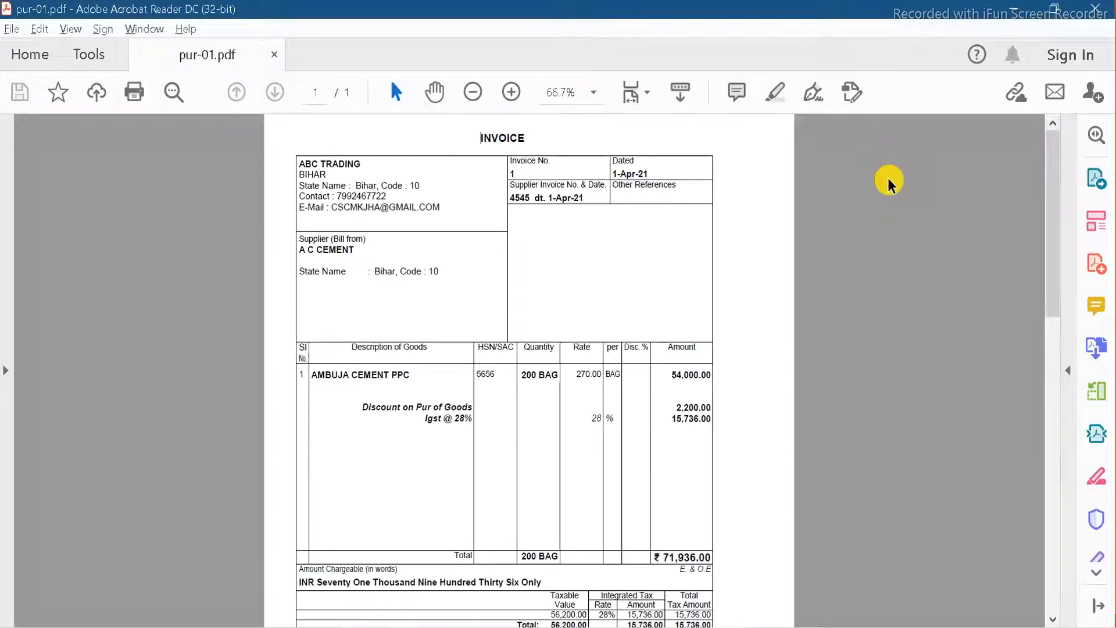
{"action": "key", "text": "alt+Tab"}
{"action": "type", "text": "4545"}
{"action": "key", "text": "Return"}
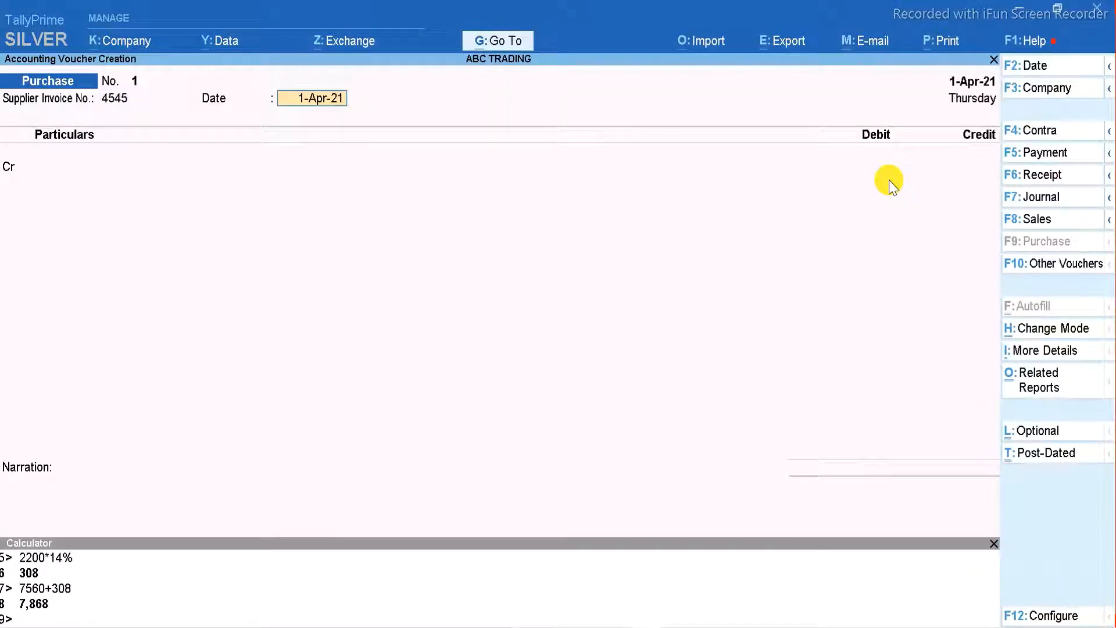
{"action": "key", "text": "Return"}
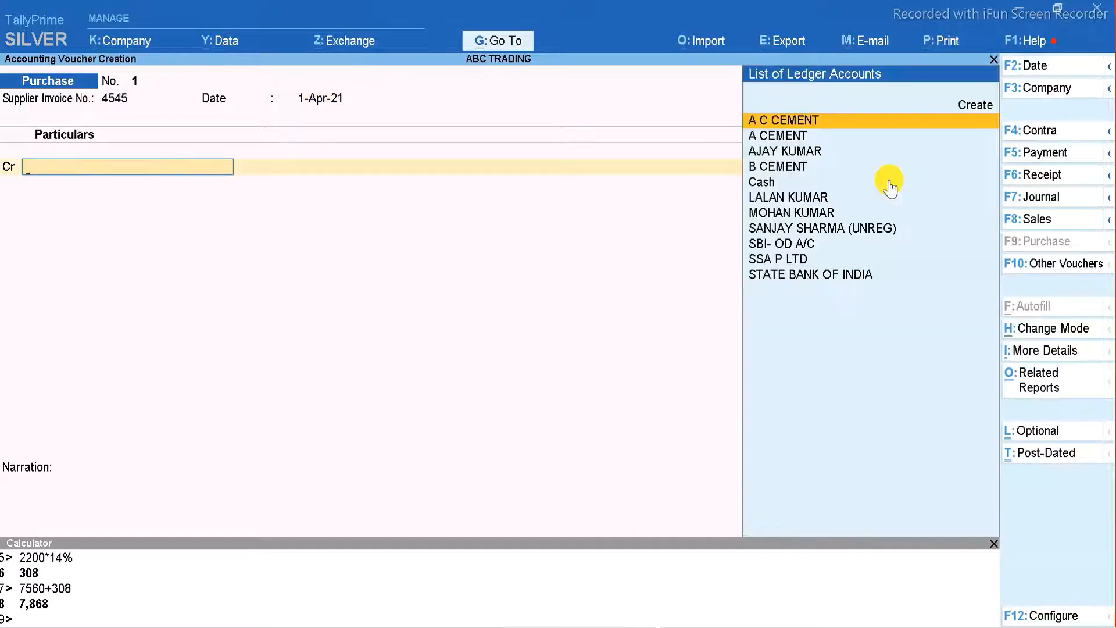
Step: Change the purchase voucher mode to Accounting Invoice
{"action": "left_click", "coordinate": [1055, 327]}
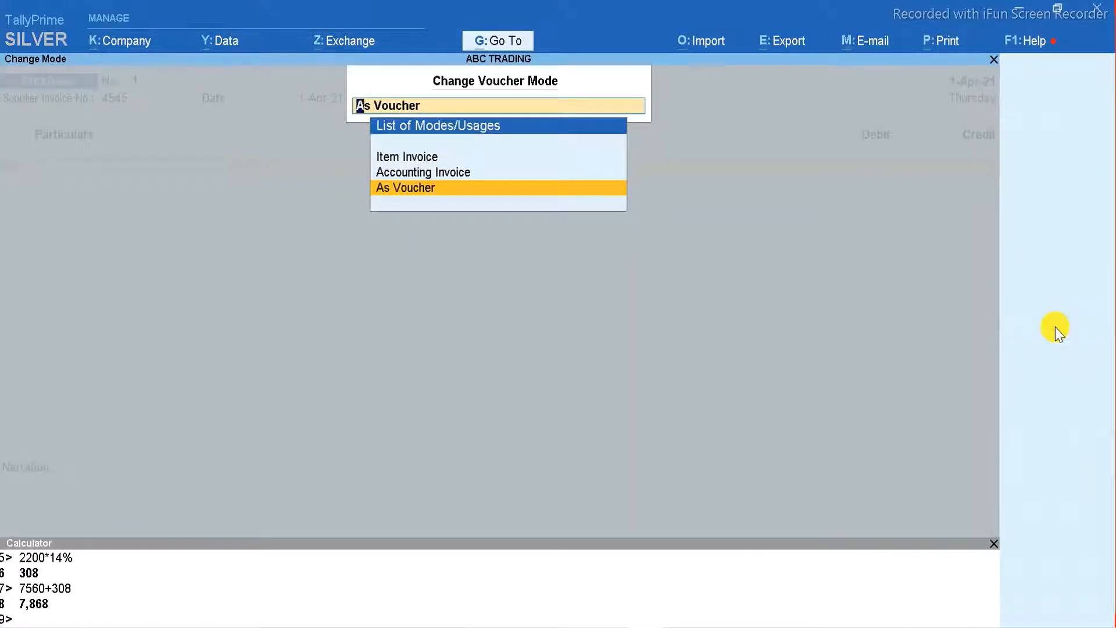
{"action": "key", "text": "Up"}
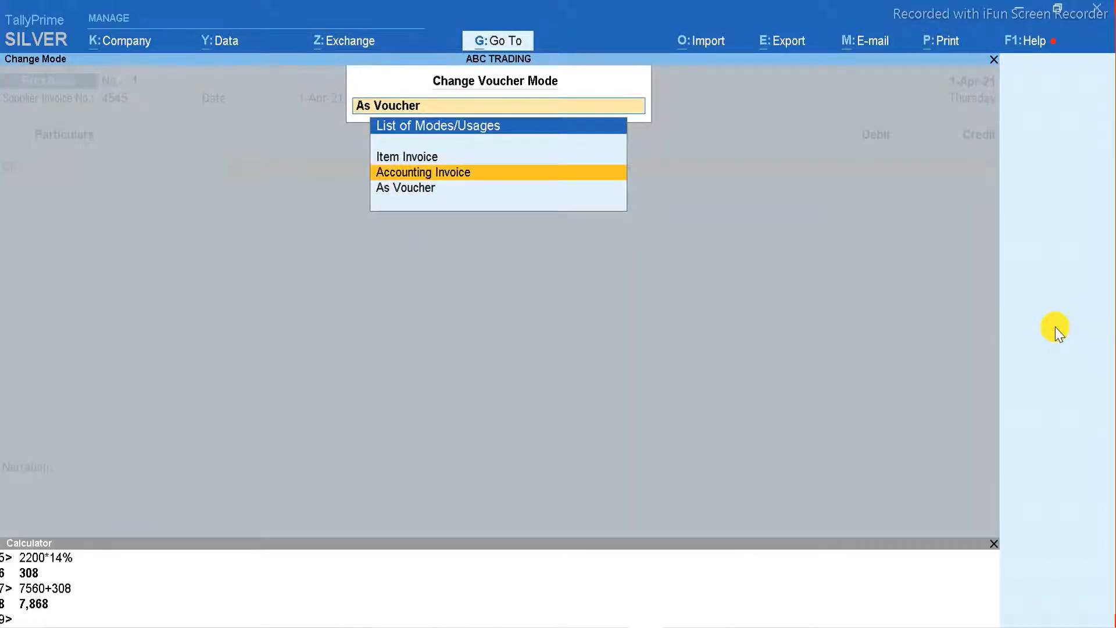
{"action": "key", "text": "Return"}
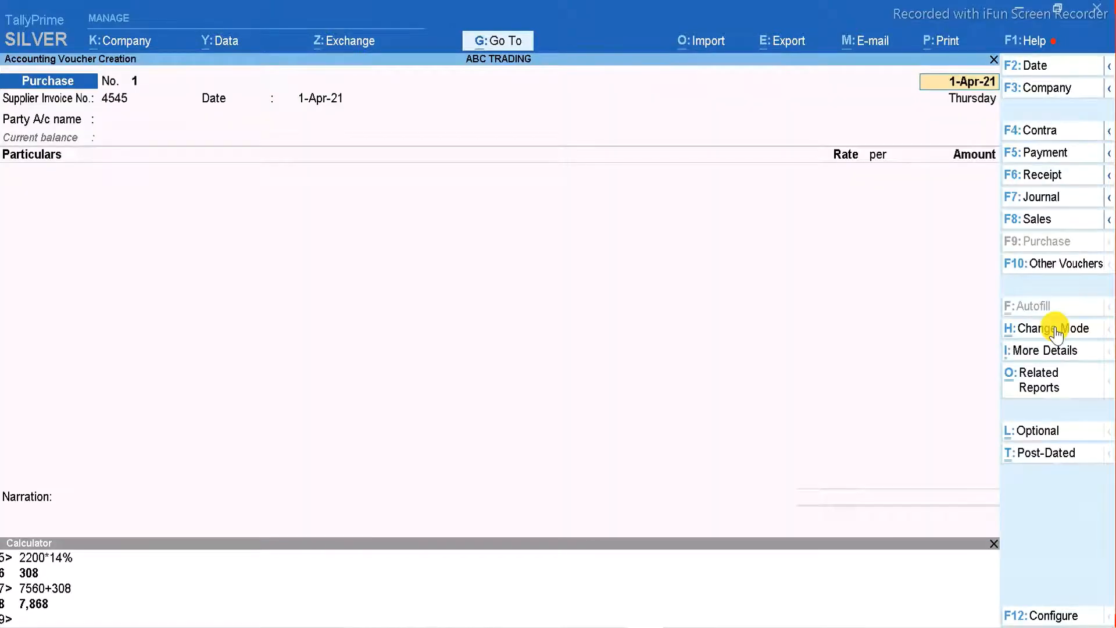
Step: Keep the voucher date and supplier invoice details, and select A C CEMENT as the party account
{"action": "key", "text": "Return"}
{"action": "key", "text": "Return"}
{"action": "key", "text": "Return"}
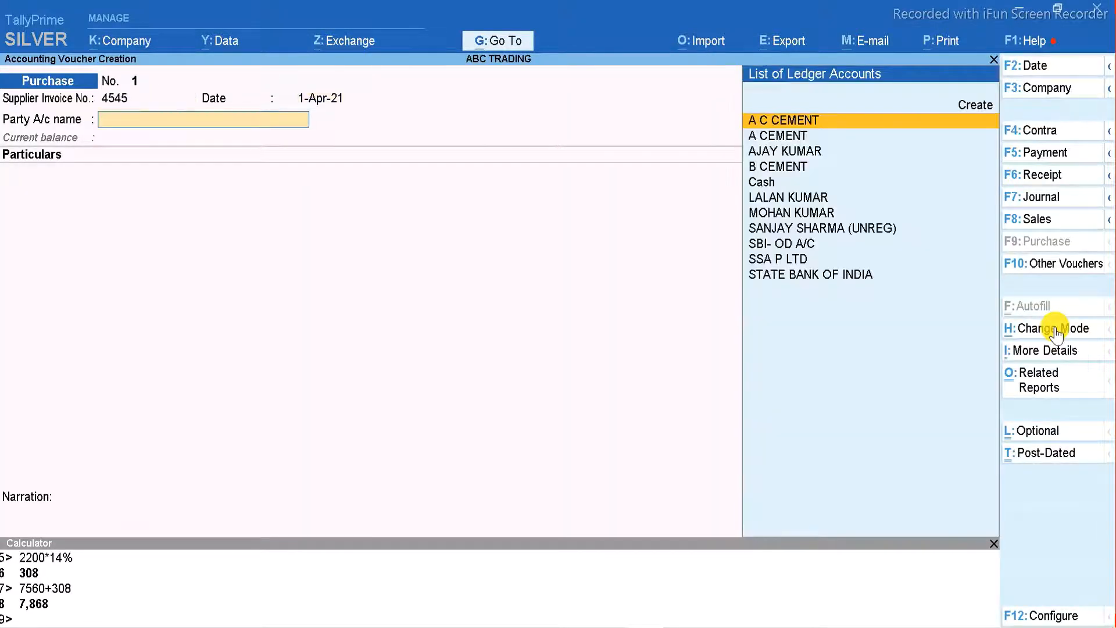
{"action": "key", "text": "Return"}
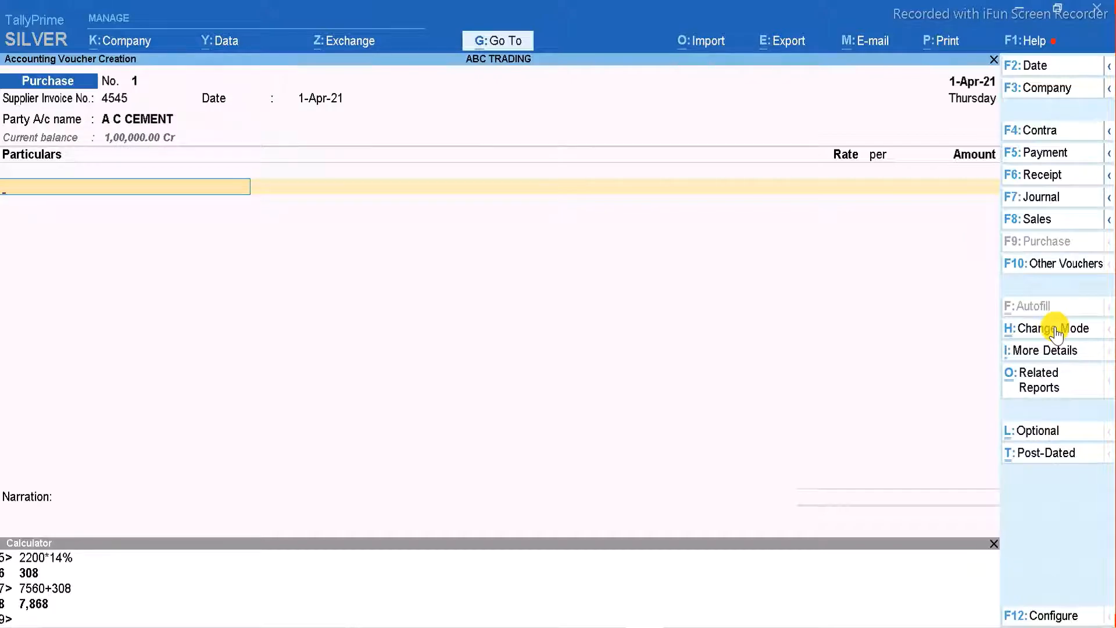
Step: Check pur-01.pdf and choose INTER-STAE PUR @ 28% as the first ledger under Particulars
{"action": "key", "text": "alt+Tab"}
{"action": "key", "text": "alt+Tab"}
{"action": "type", "text": "In"}
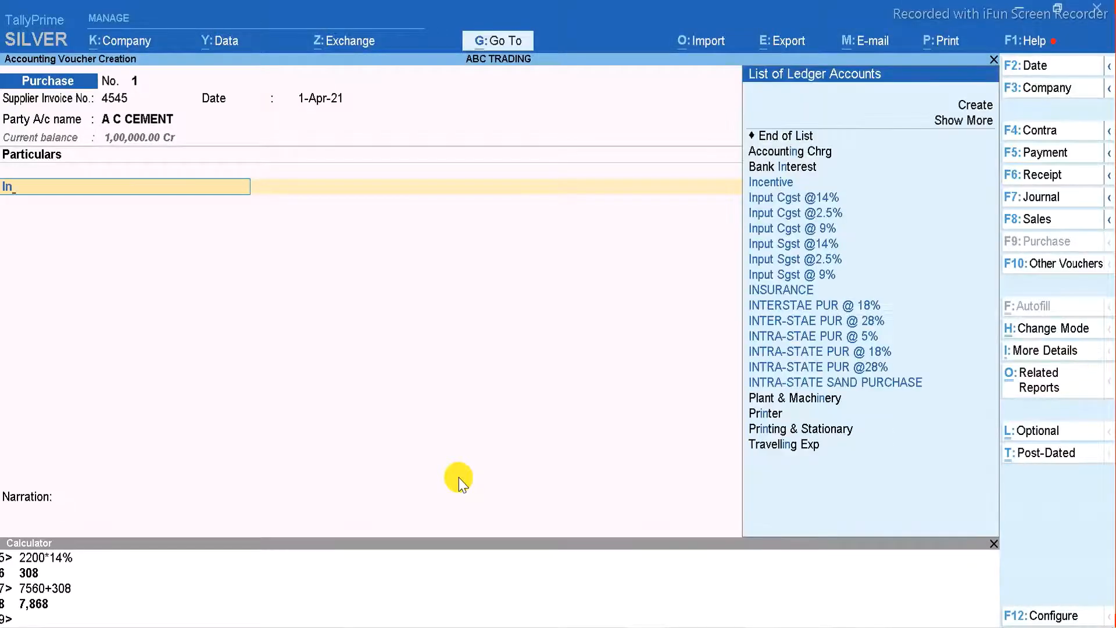
{"action": "key", "text": "Up"}
{"action": "key", "text": "Up"}
{"action": "key", "text": "Up"}
{"action": "key", "text": "Up"}
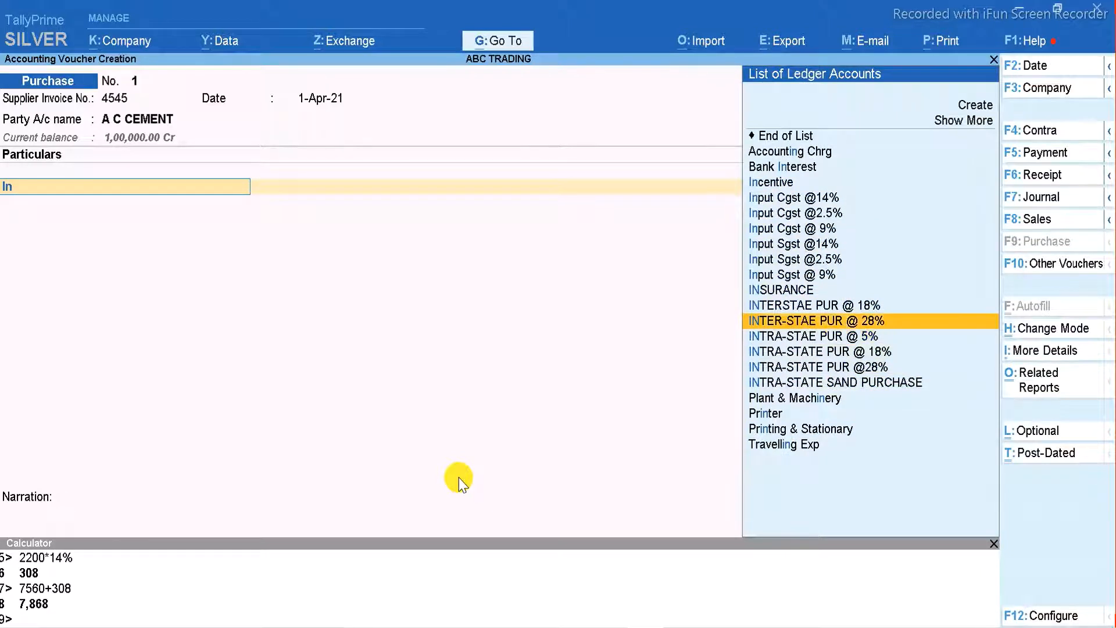
{"action": "key", "text": "Return"}
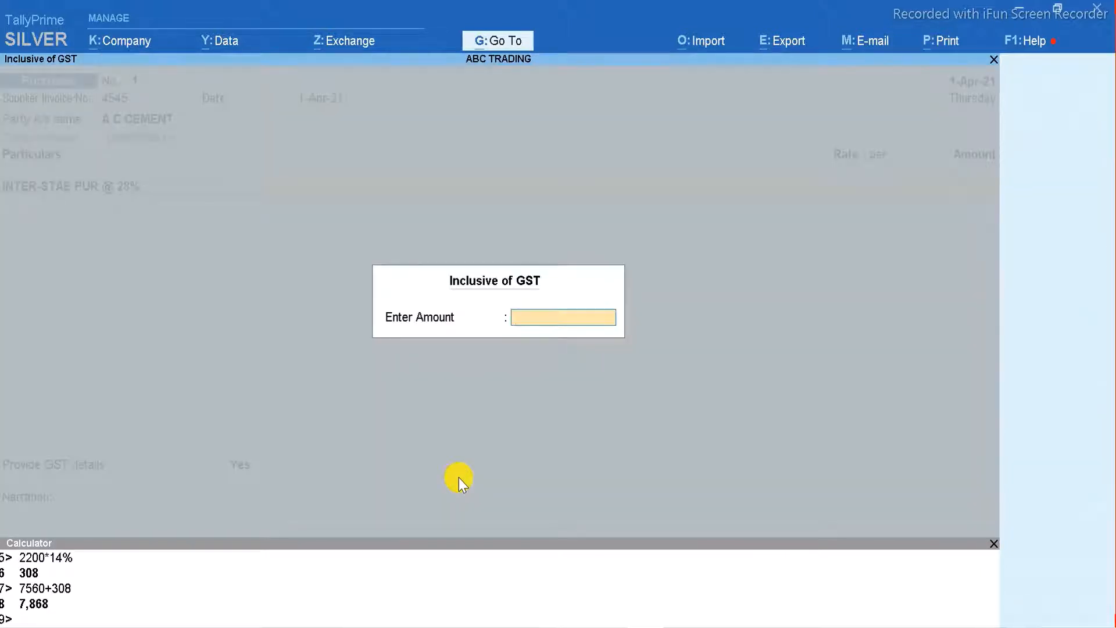
Step: Leave the GST-inclusive amount blank and enter 54,000 from pur-01.pdf as the purchase ledger's amount
{"action": "key", "text": "alt+Tab"}
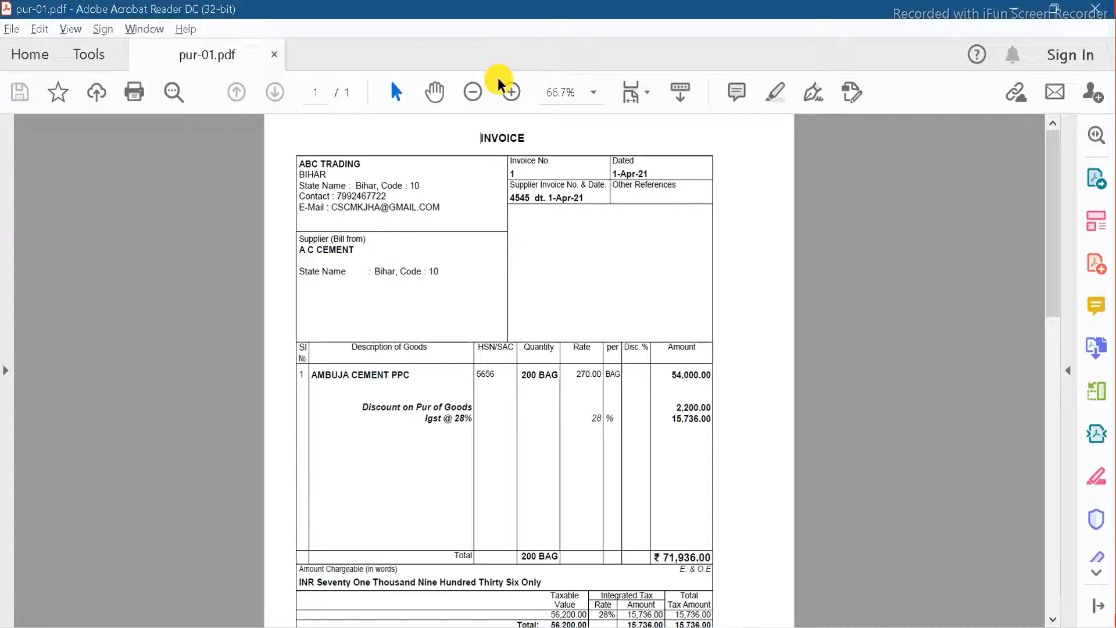
{"action": "key", "text": "alt+Tab"}
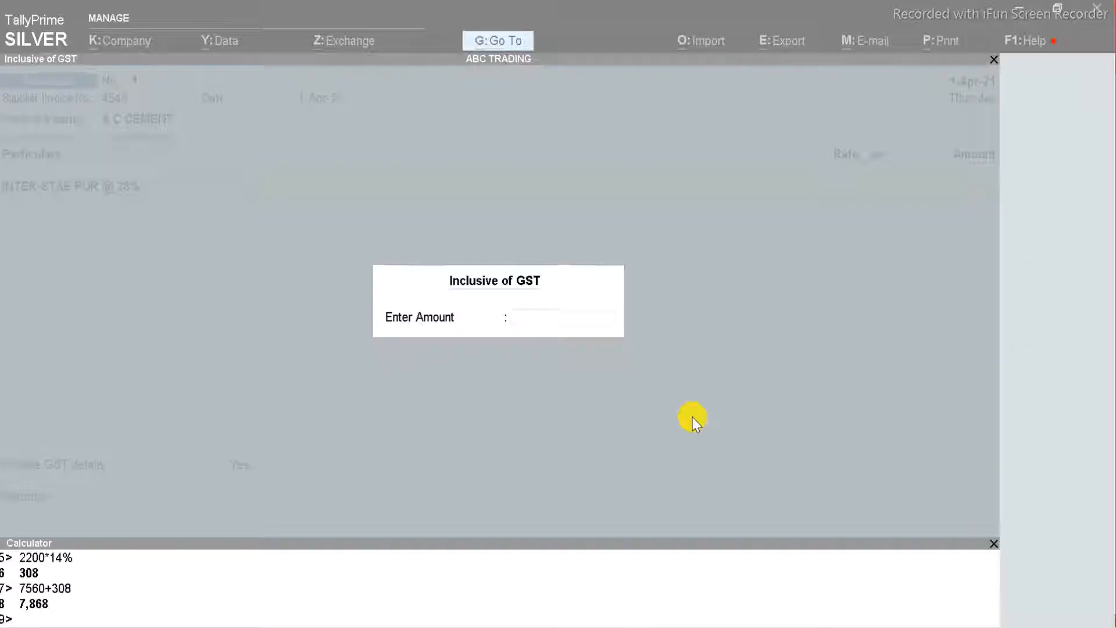
{"action": "key", "text": "Return"}
{"action": "key", "text": "alt+Tab"}
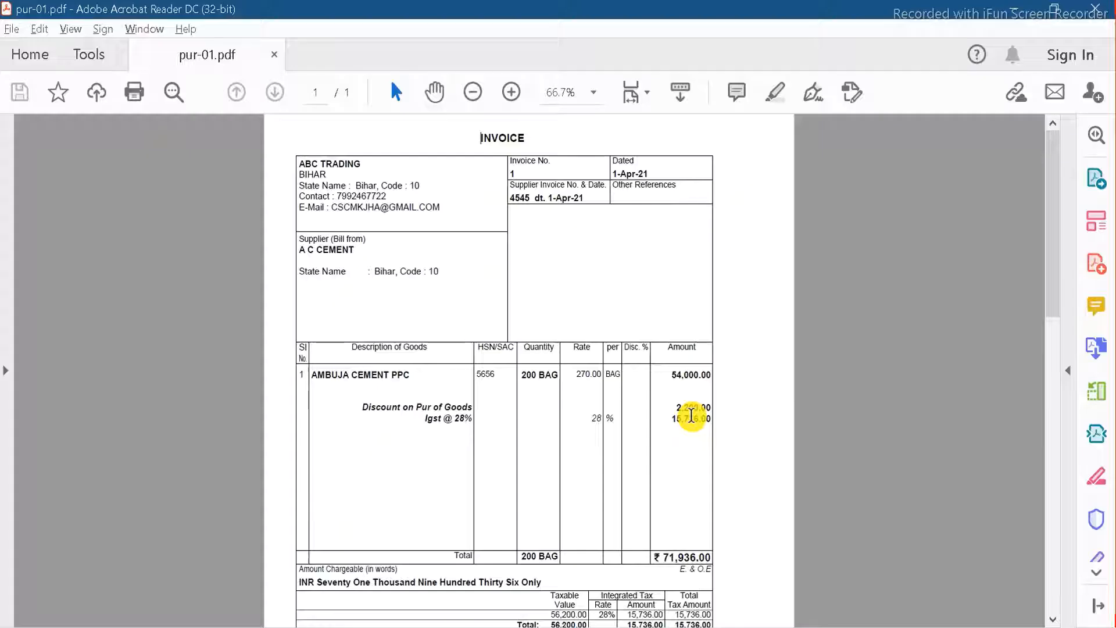
{"action": "key", "text": "alt+Tab"}
{"action": "type", "text": "54,0"}
{"action": "type", "text": "000"}
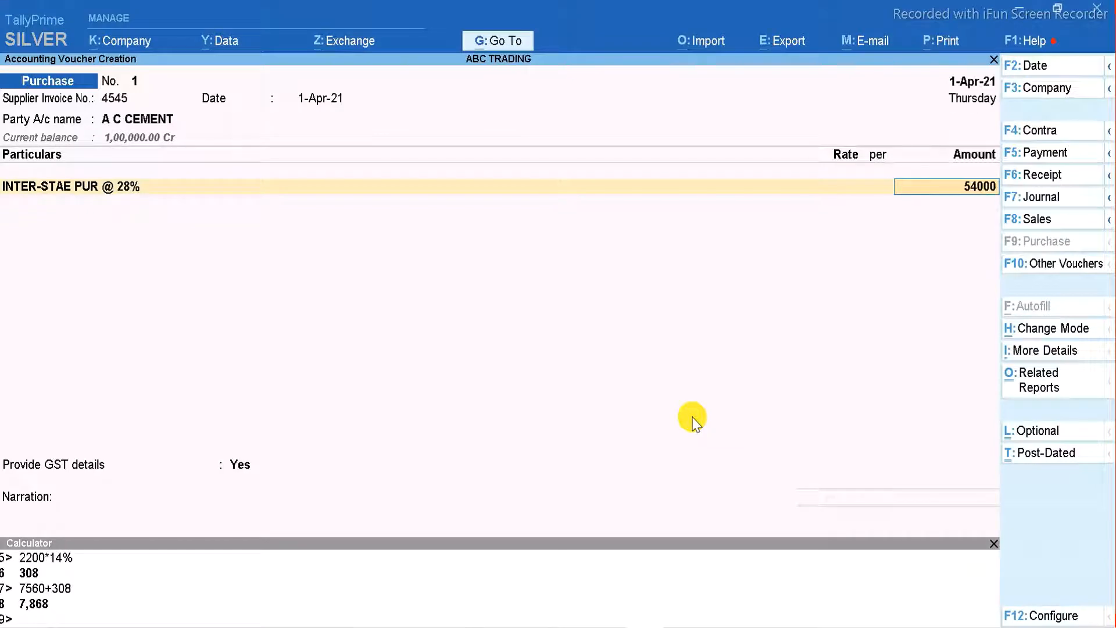
{"action": "key", "text": "Return"}
{"action": "key", "text": "Return"}
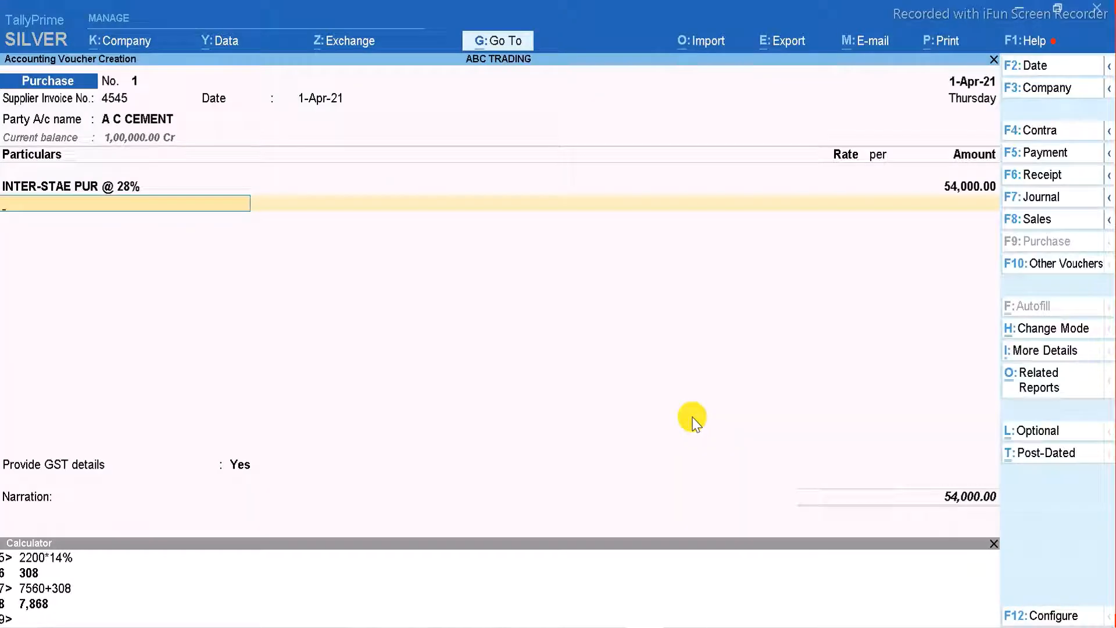
Step: Reopen the purchase line's tax classification details to review them, keeping Not Applicable
{"action": "key", "text": "Up"}
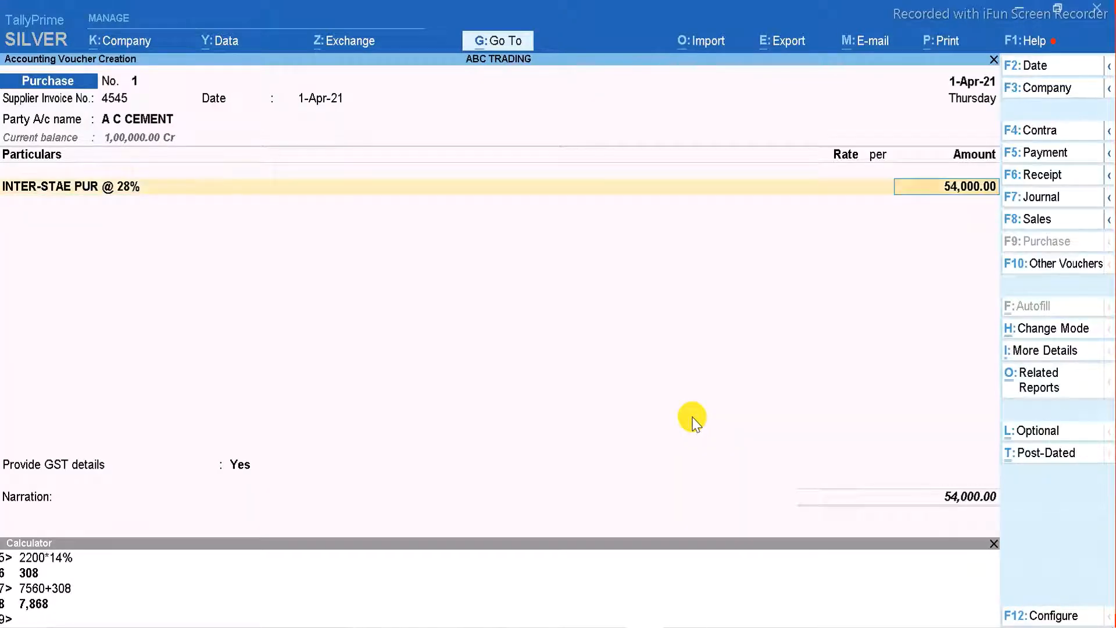
{"action": "key", "text": "Return"}
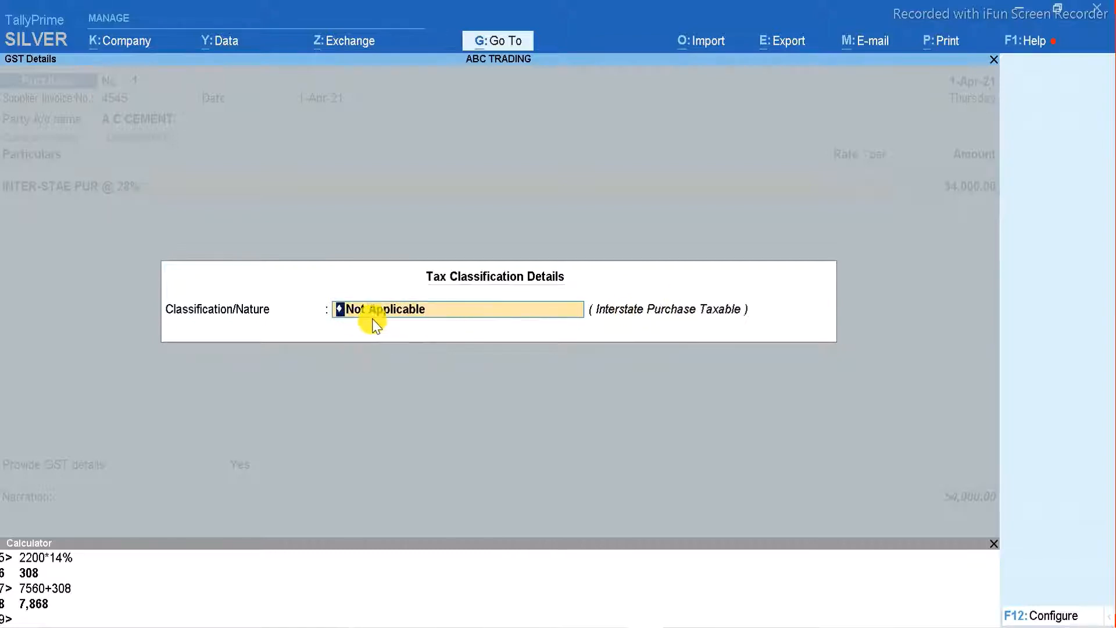
{"action": "key", "text": "Return"}
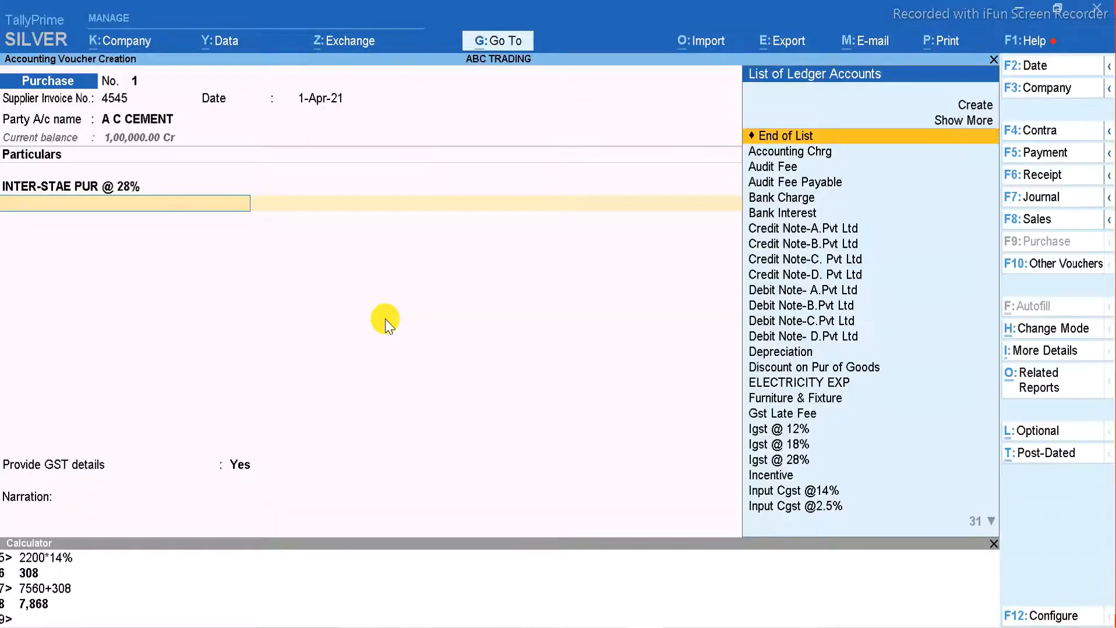
Step: Try Igst @ 28% as the ledger line directly below the purchase ledger
{"action": "key", "text": "alt+Tab"}
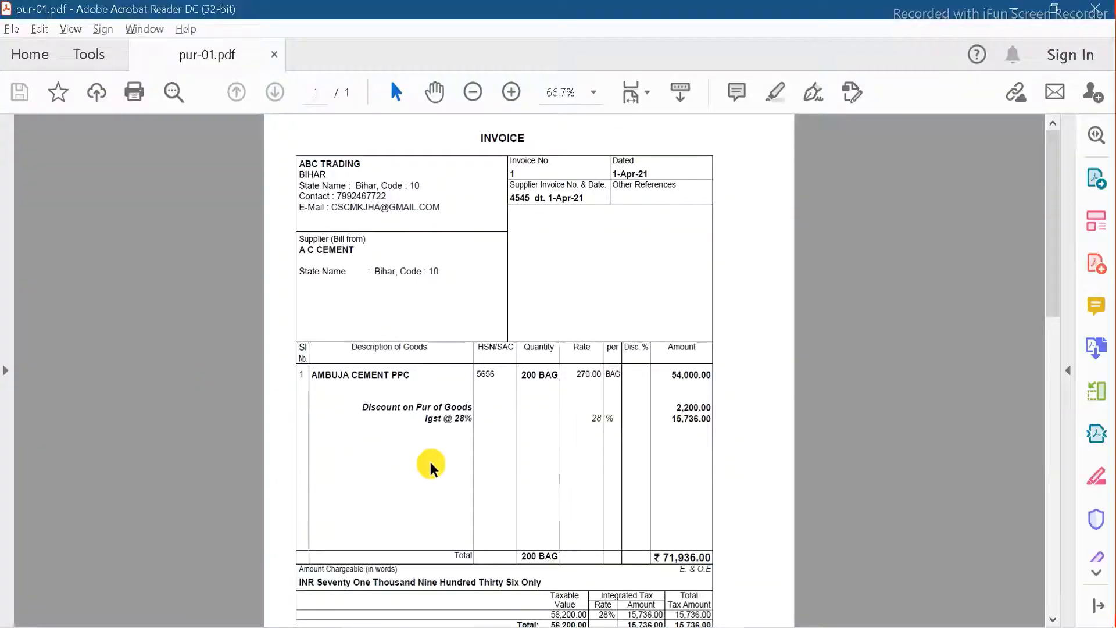
{"action": "key", "text": "alt+Tab"}
{"action": "type", "text": "g"}
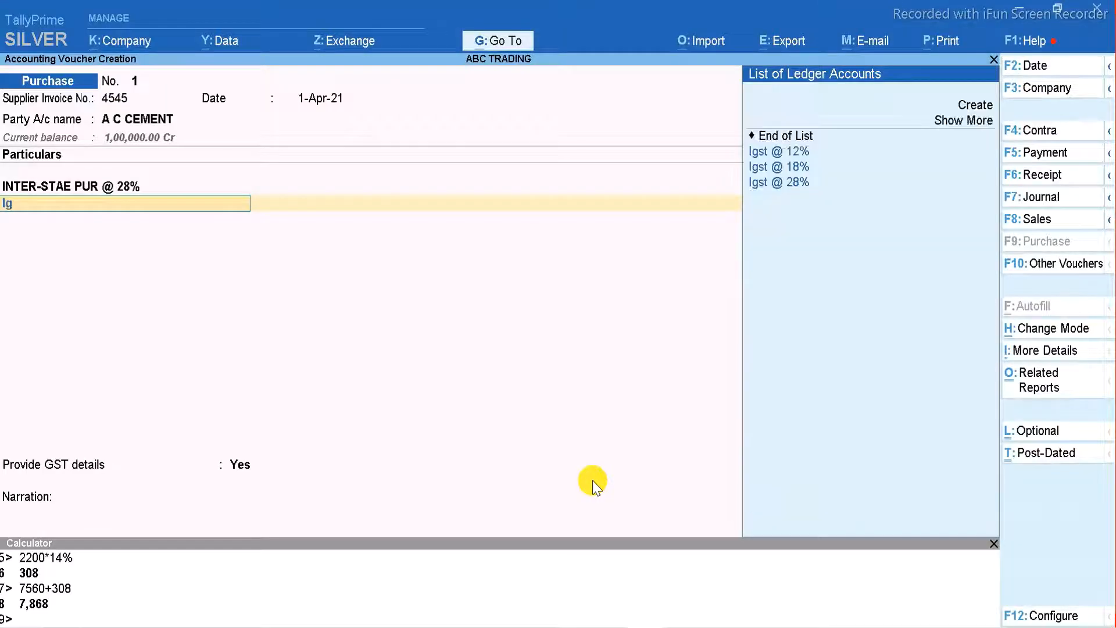
{"action": "key", "text": "Down"}
{"action": "key", "text": "Down"}
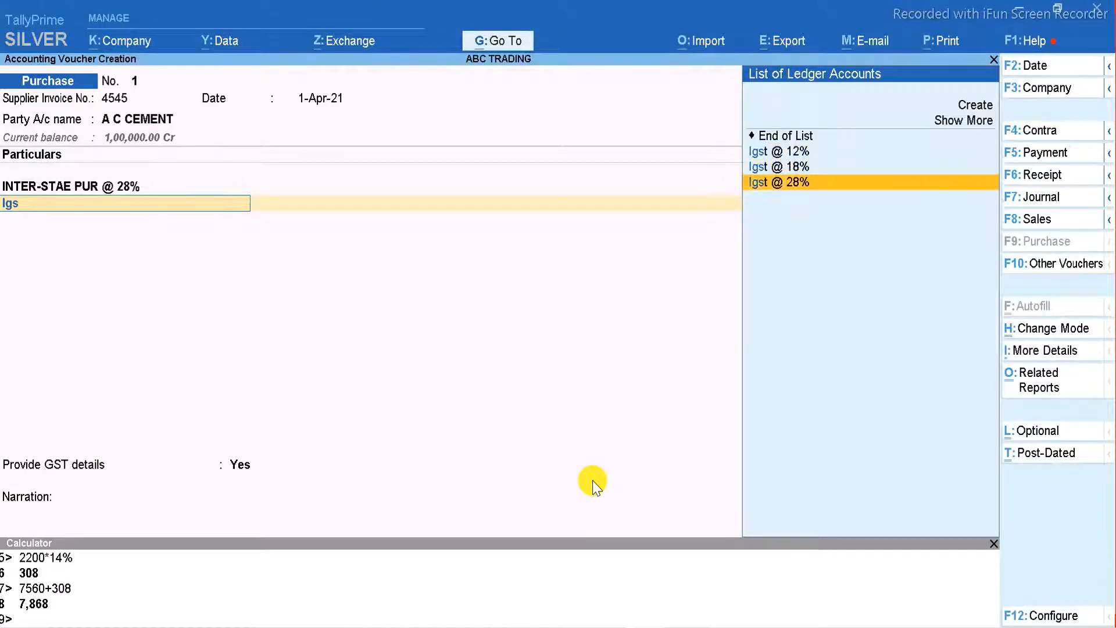
{"action": "key", "text": "Return"}
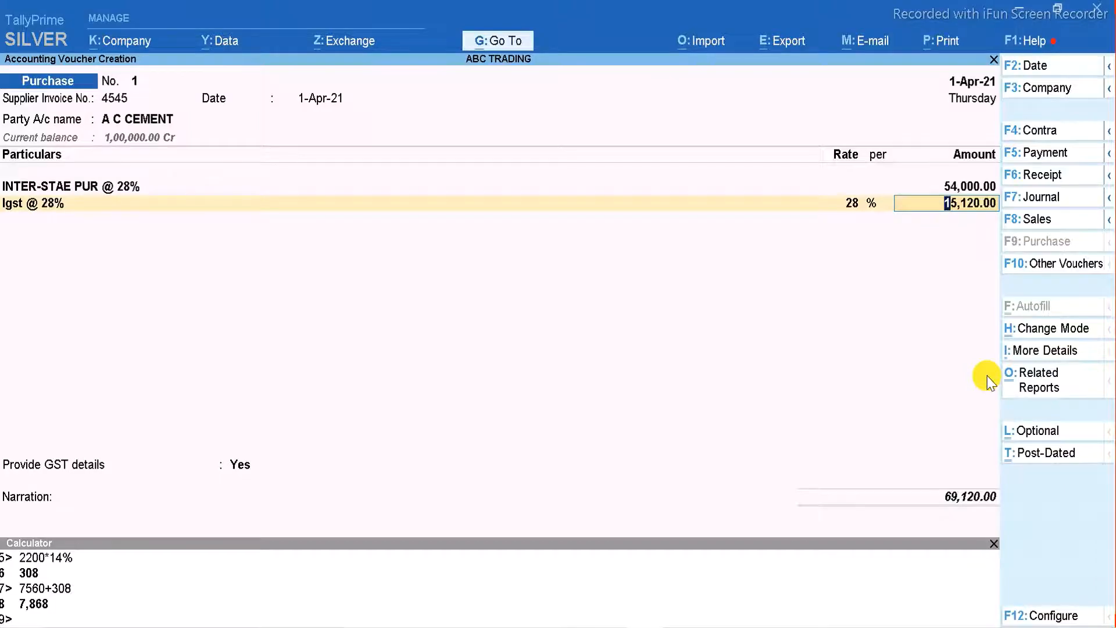
{"action": "key", "text": "BackSpace"}
Step: Replace the Igst line with Discount on Pur of Goods, without a rate, at the 2,200 amount from pur-01.pdf
{"action": "key", "text": "alt+Tab"}
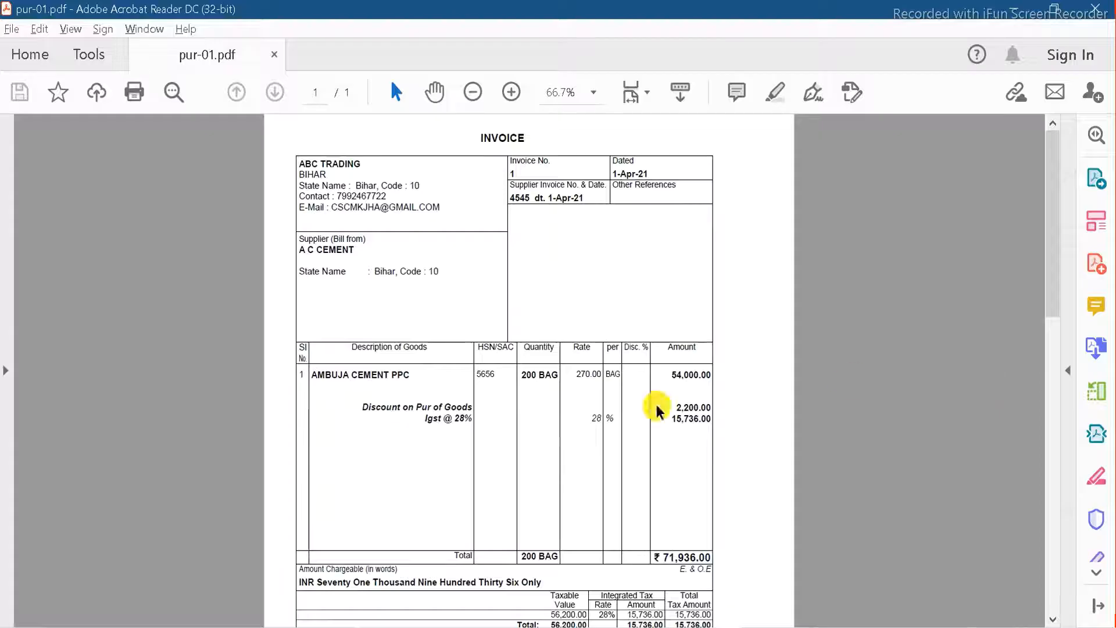
{"action": "key", "text": "alt+Tab"}
{"action": "type", "text": "Dis"}
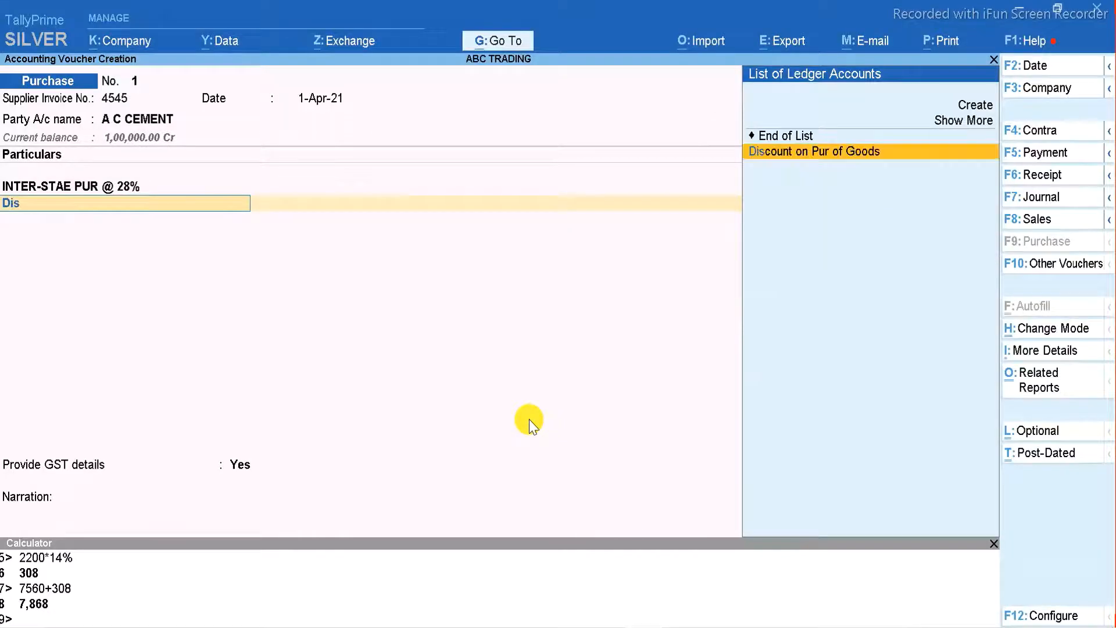
{"action": "key", "text": "Return"}
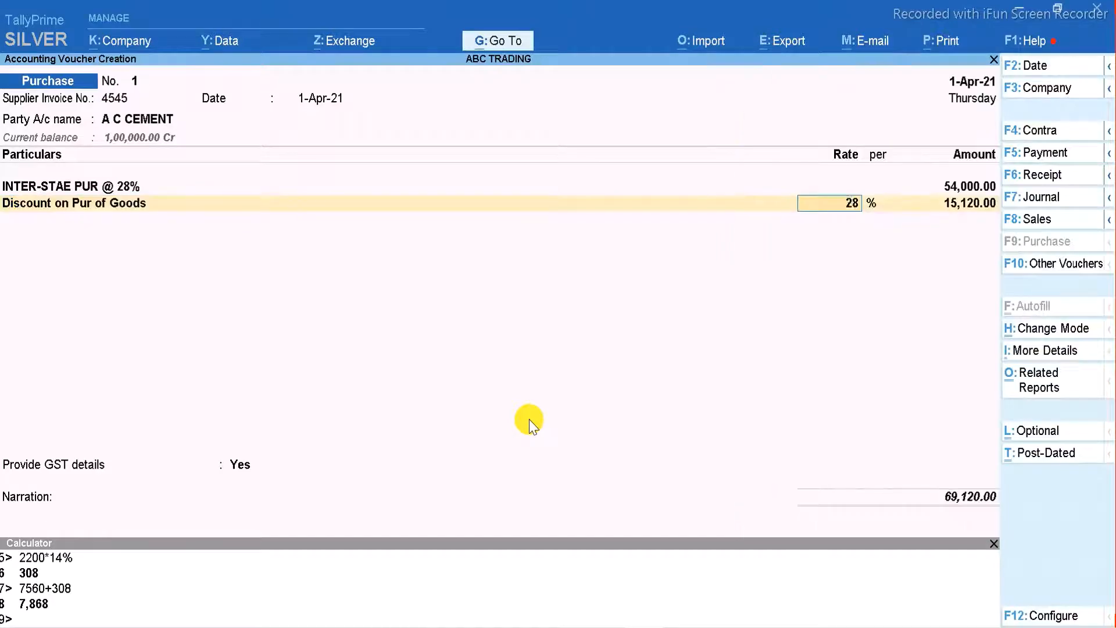
{"action": "key", "text": "Return"}
{"action": "key", "text": "alt+Tab"}
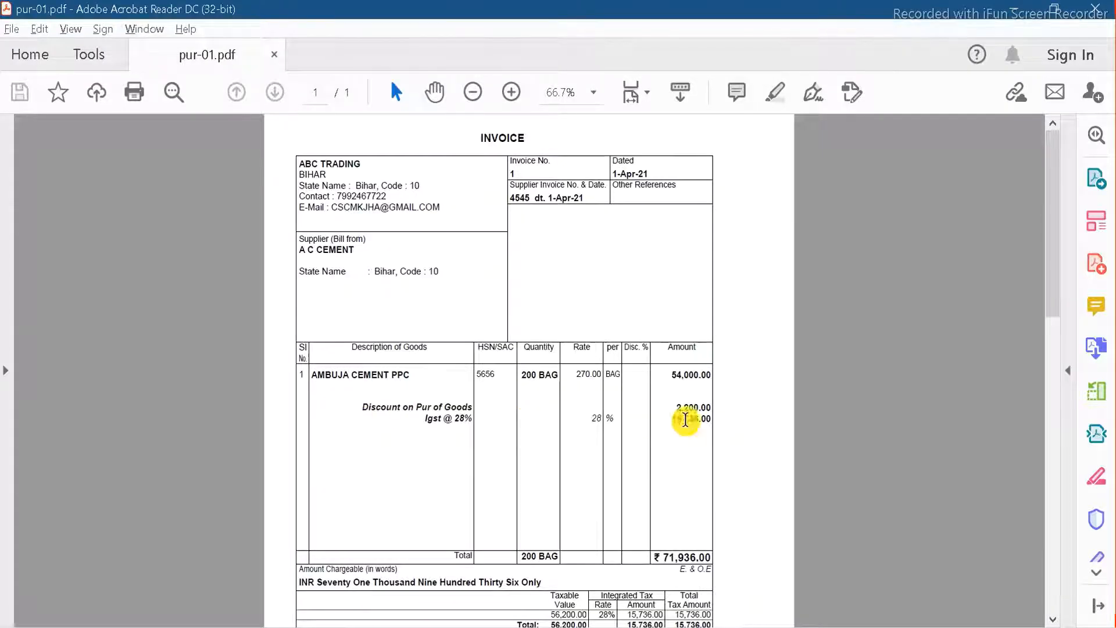
{"action": "key", "text": "alt+Tab"}
{"action": "type", "text": "2200"}
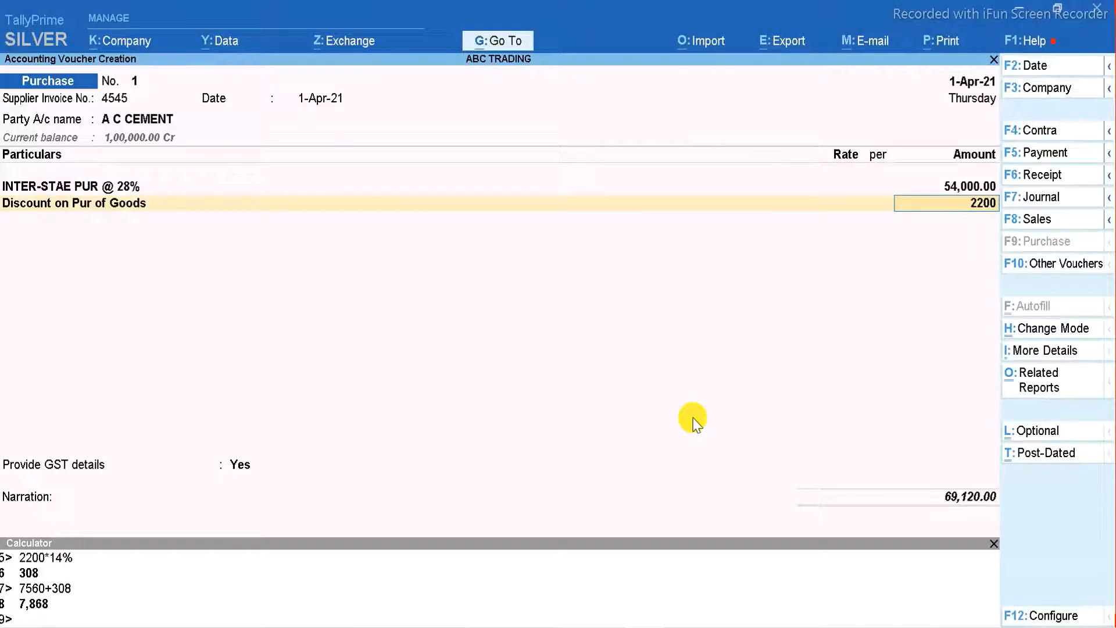
{"action": "key", "text": "Return"}
Step: Add Igst @ 28% as the ledger line below the discount, check it against pur-01.pdf and finish the ledger lines
{"action": "type", "text": "Ig"}
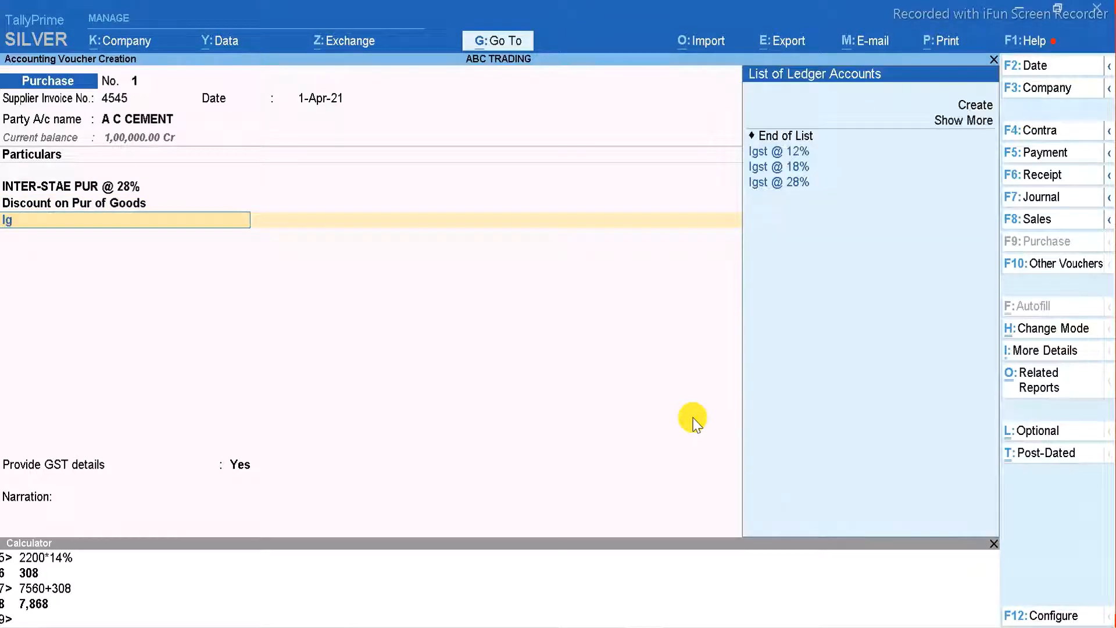
{"action": "key", "text": "Down"}
{"action": "key", "text": "Down"}
{"action": "key", "text": "Down"}
{"action": "key", "text": "Return"}
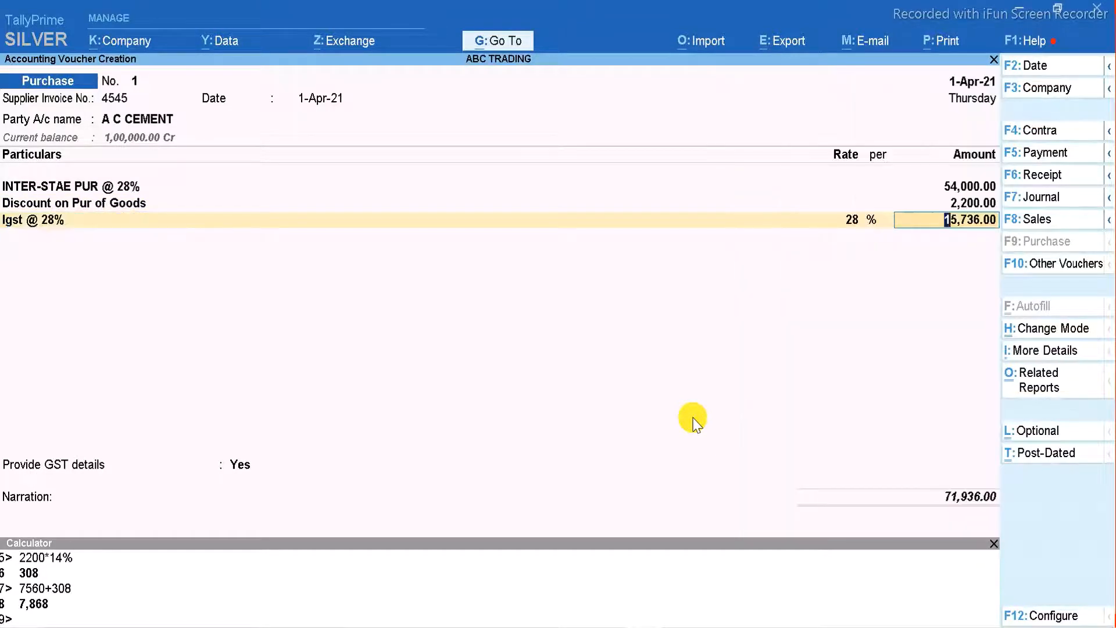
{"action": "key", "text": "alt+Tab"}
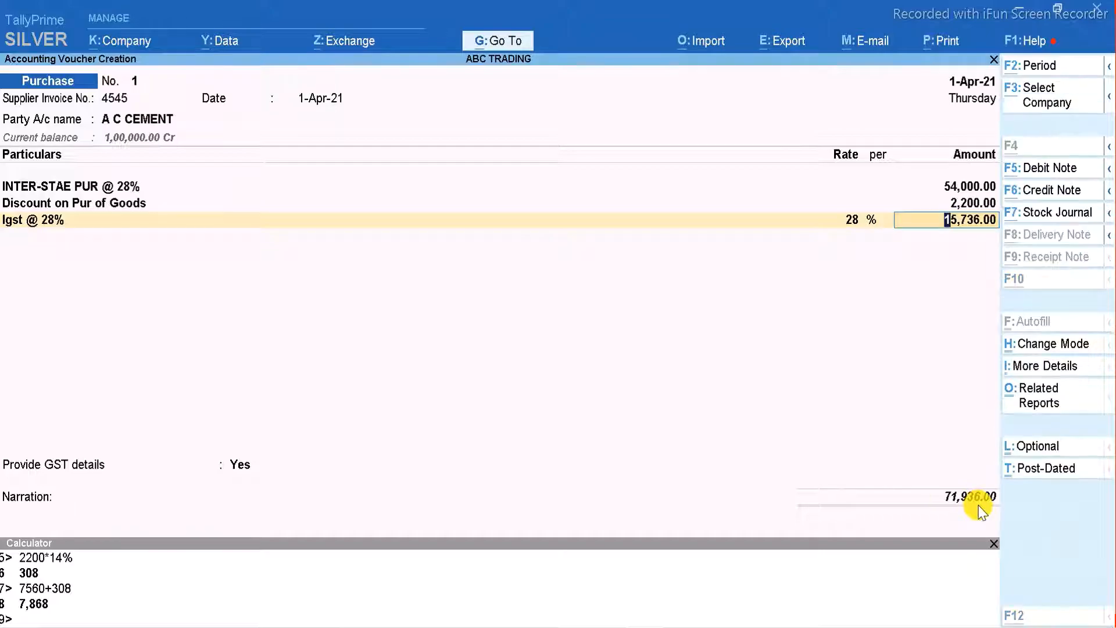
{"action": "key", "text": "alt+Tab"}
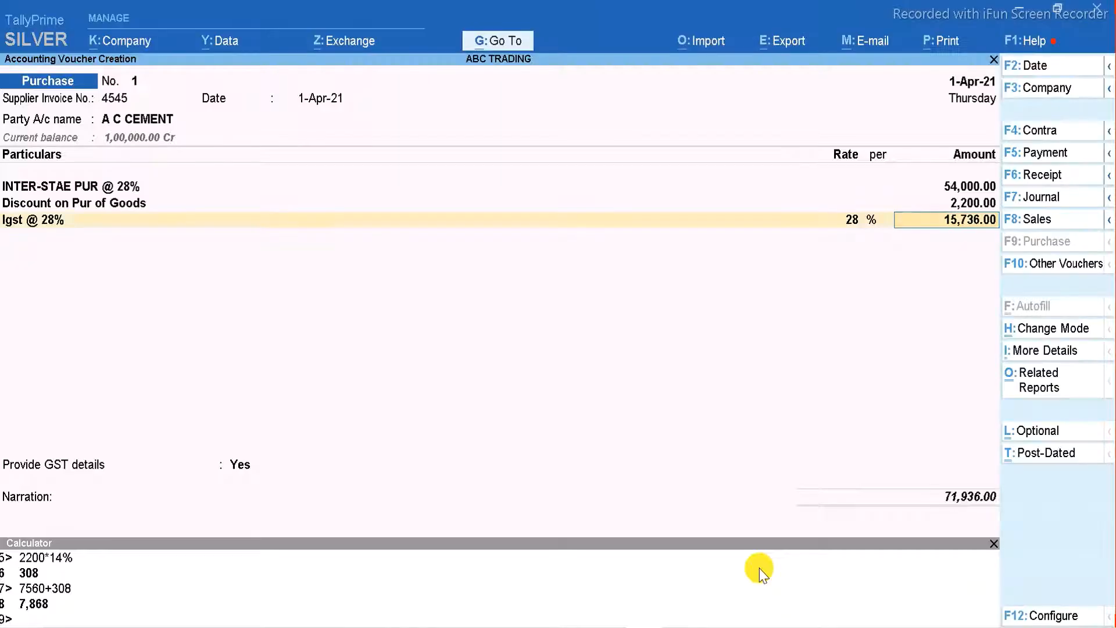
{"action": "key", "text": "Return"}
{"action": "key", "text": "Return"}
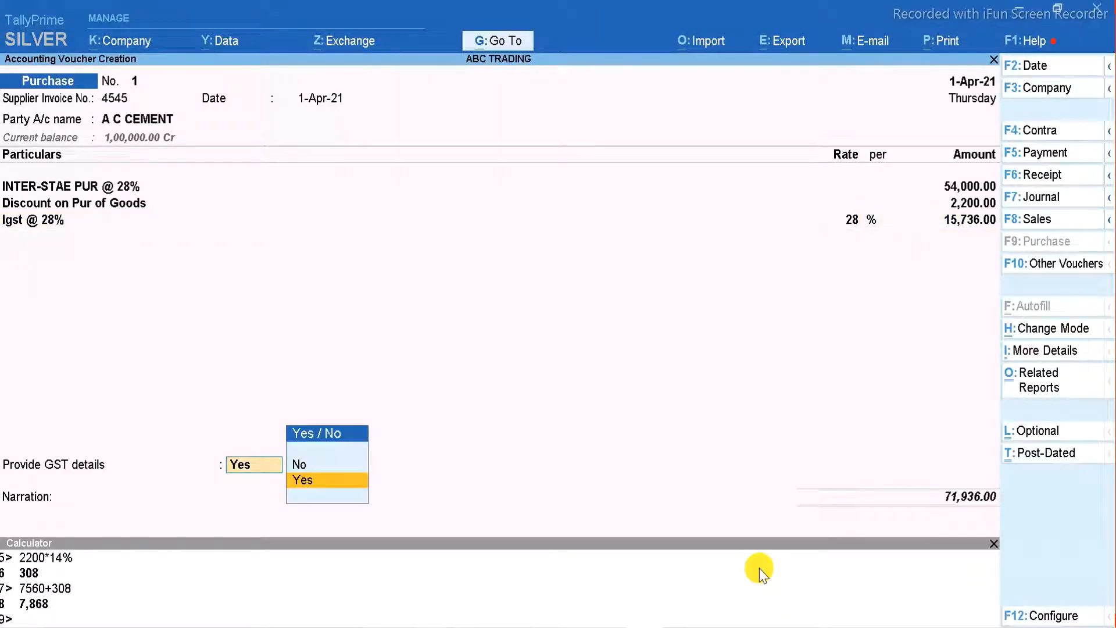
Step: Decline providing GST details and allocate the full invoice amount to A C CEMENT as New Ref 4545
{"action": "key", "text": "Up"}
{"action": "key", "text": "Return"}
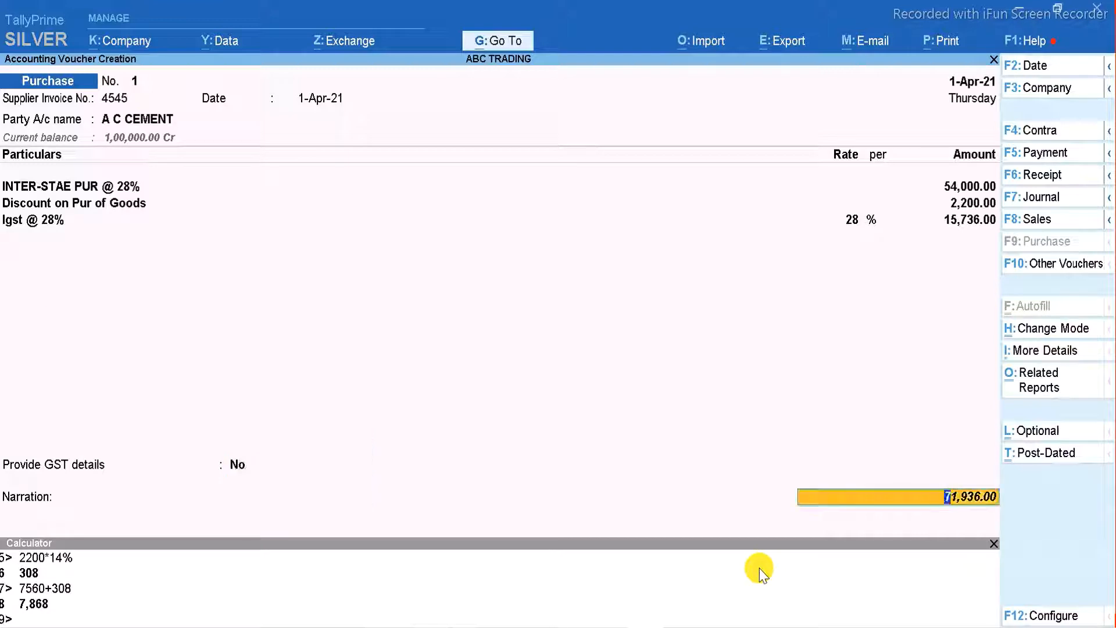
{"action": "key", "text": "Return"}
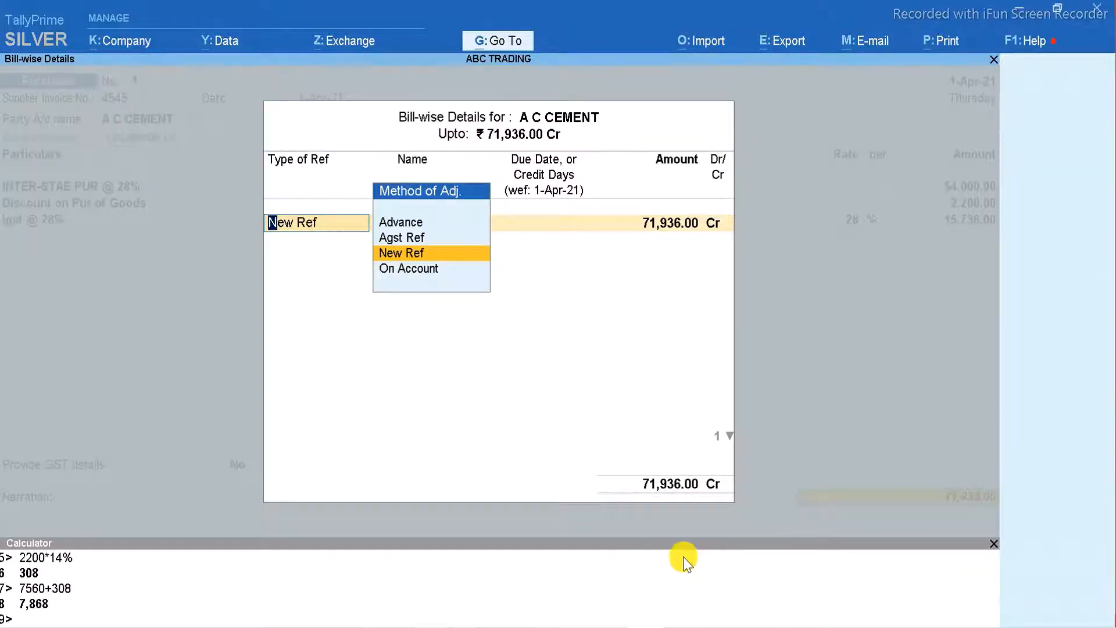
{"action": "key", "text": "Return"}
{"action": "key", "text": "Return"}
{"action": "key", "text": "Return"}
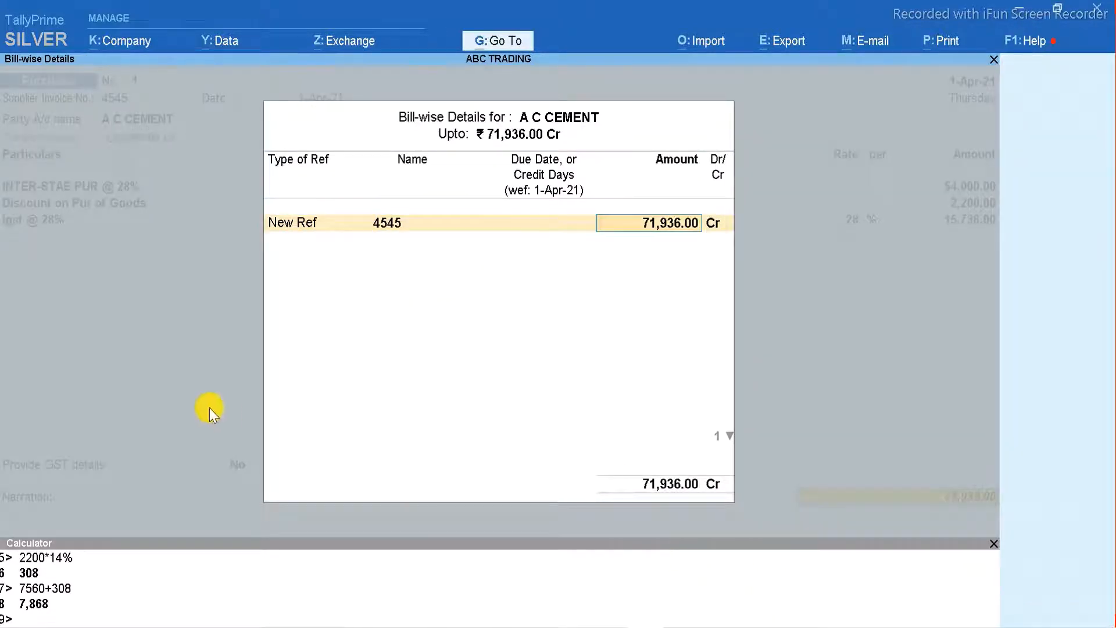
{"action": "key", "text": "Return"}
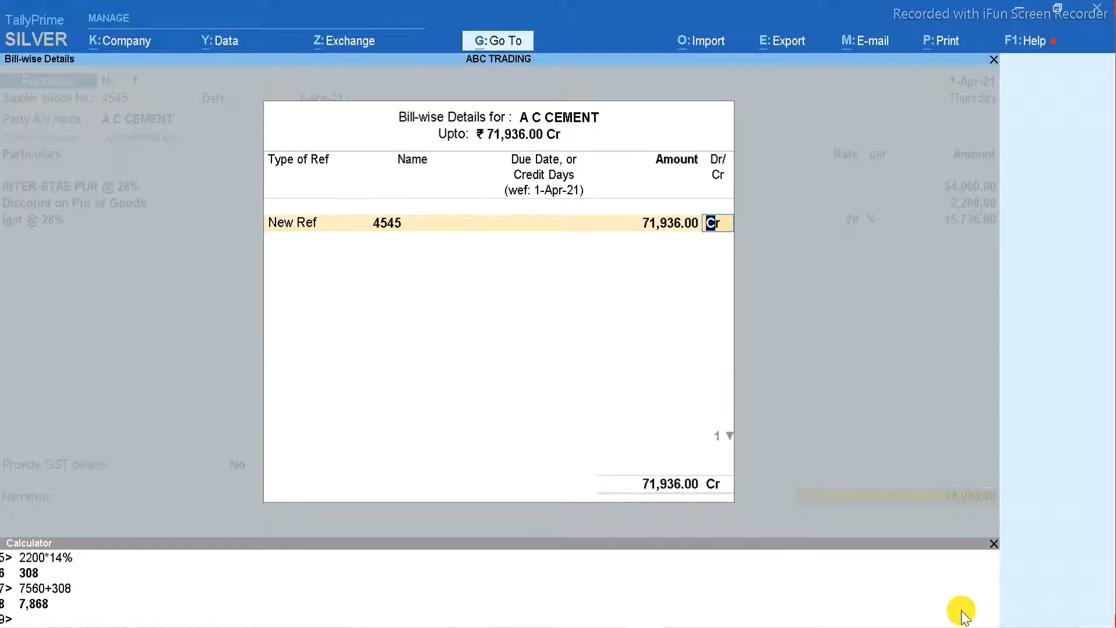
{"action": "key", "text": "Return"}
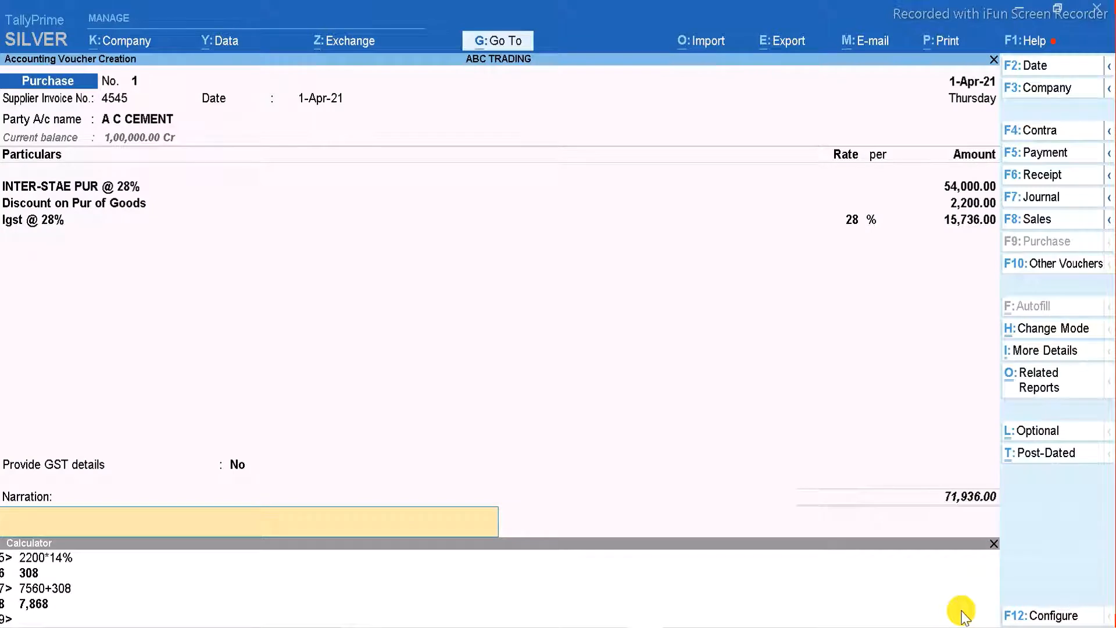
Step: Abandon the accounting invoice without saving and start a new purchase voucher in Item Invoice mode
{"action": "key", "text": "ctrl+q"}
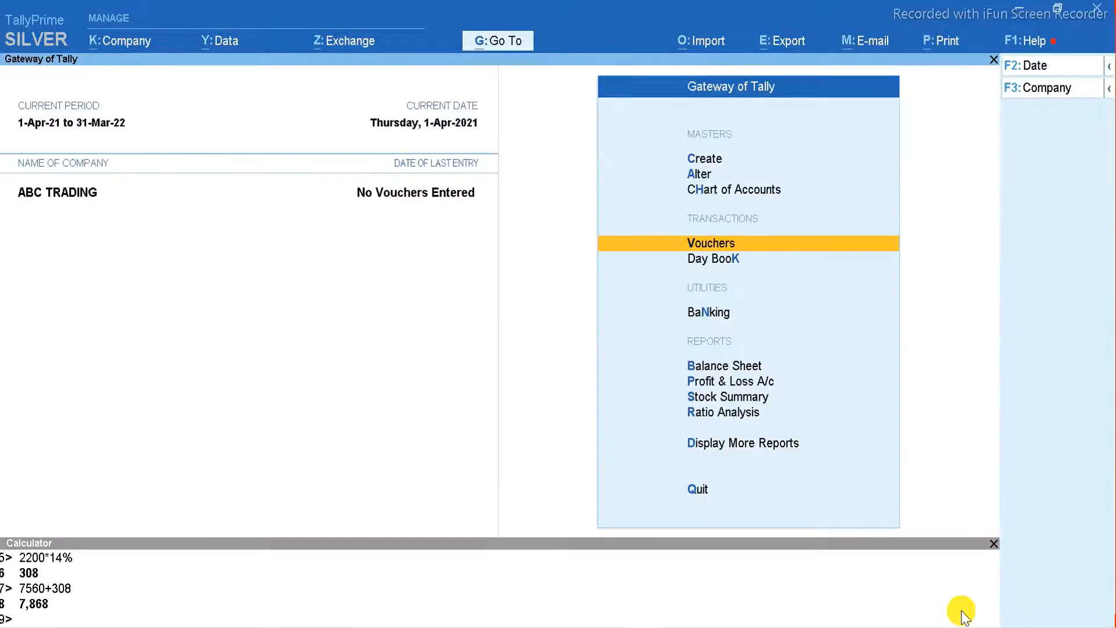
{"action": "key", "text": "Return"}
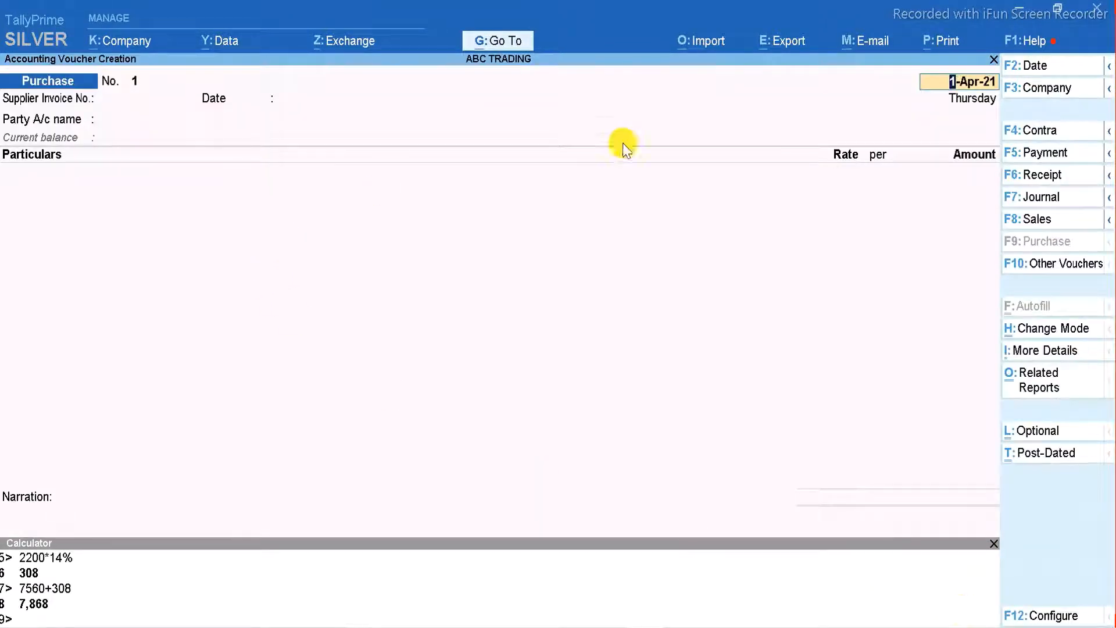
{"action": "left_click", "coordinate": [1043, 329]}
{"action": "key", "text": "Down"}
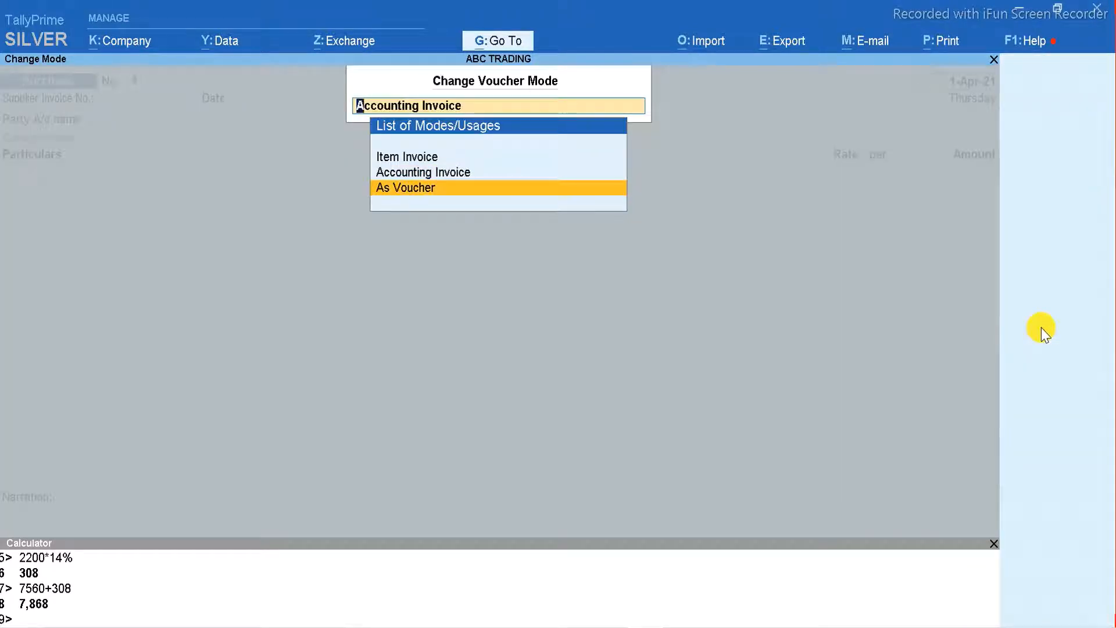
{"action": "key", "text": "Up"}
{"action": "key", "text": "Up"}
{"action": "key", "text": "Return"}
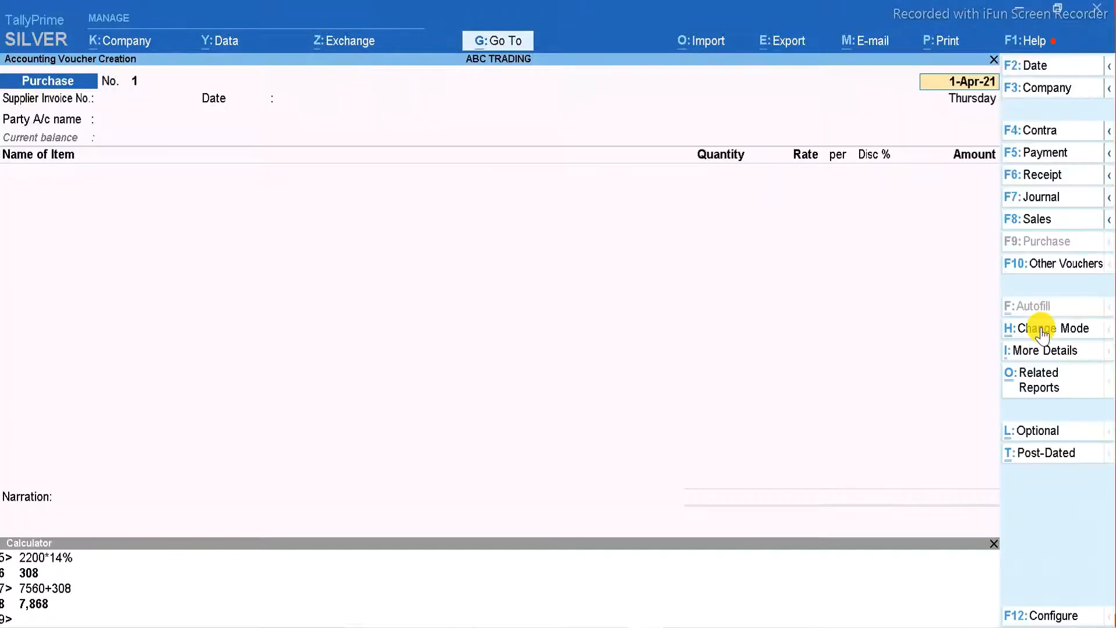
Step: Enter supplier invoice number 4545 dated 1-Apr-21 from pur-01.pdf and choose A C CEMENT as the party
{"action": "key", "text": "Return"}
{"action": "key", "text": "alt+Tab"}
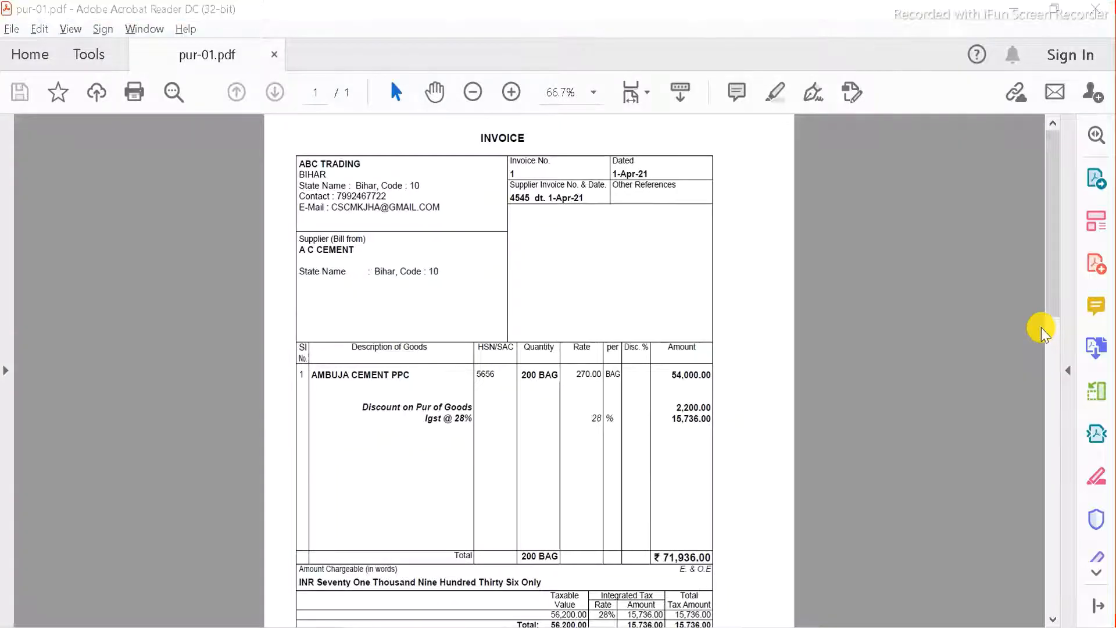
{"action": "key", "text": "alt+Tab"}
{"action": "type", "text": "4"}
{"action": "key", "text": "Return"}
{"action": "key", "text": "Return"}
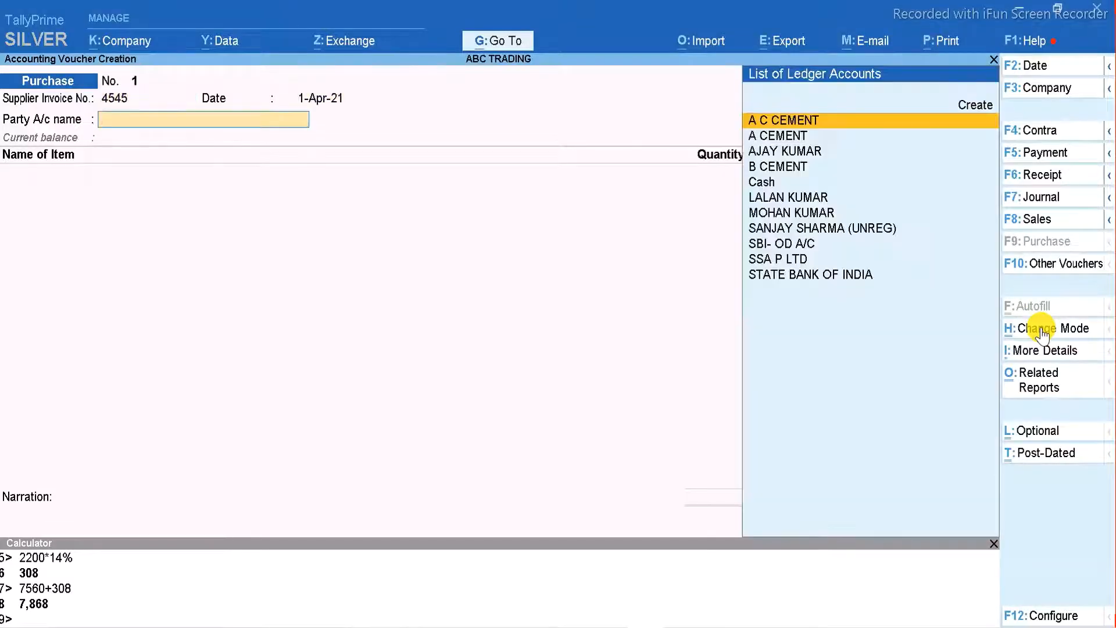
{"action": "key", "text": "Return"}
Step: Add AMBUJA CEMENT PPC from pur-01.pdf as the stock item, keeping its MRP of 365.00/BAG
{"action": "key", "text": "alt+Tab"}
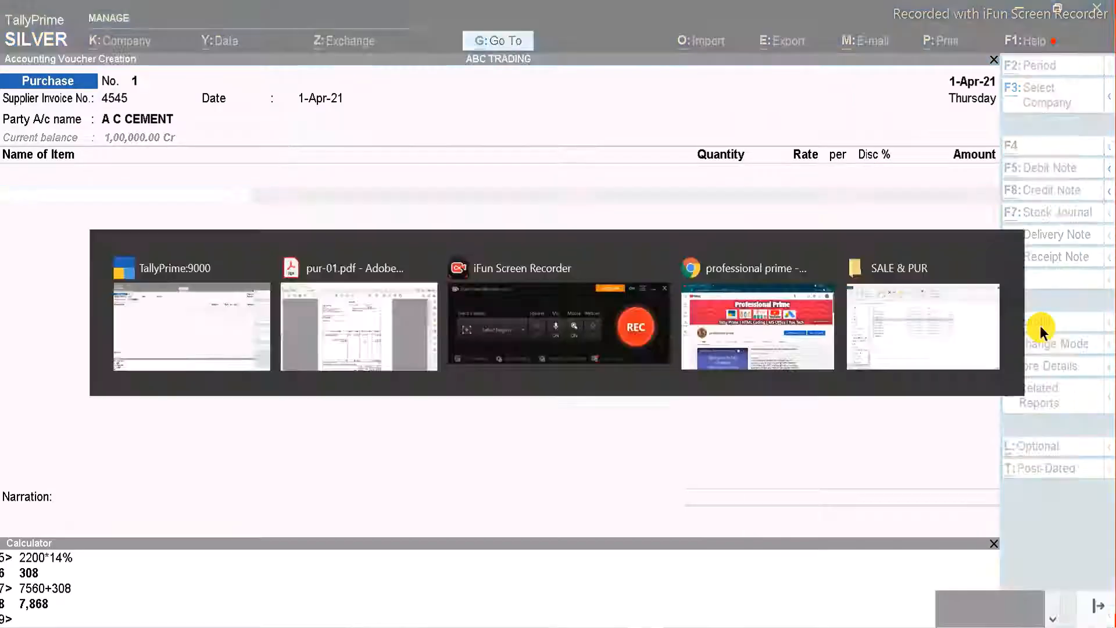
{"action": "key", "text": "alt+Tab"}
{"action": "type", "text": "Ambuj"}
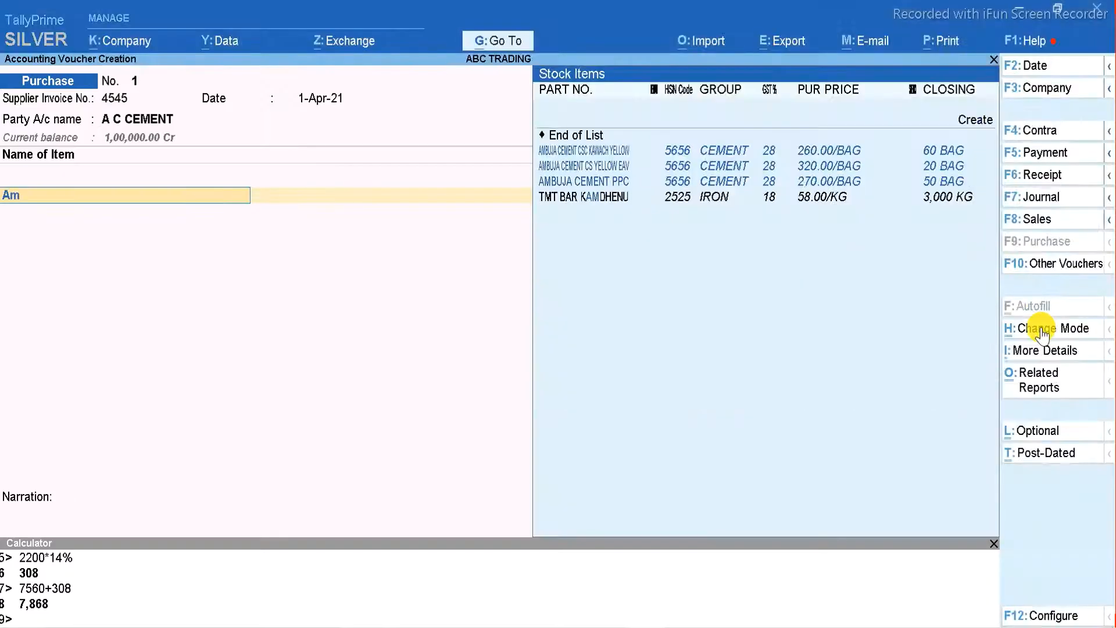
{"action": "key", "text": "Down"}
{"action": "key", "text": "Down"}
{"action": "key", "text": "Return"}
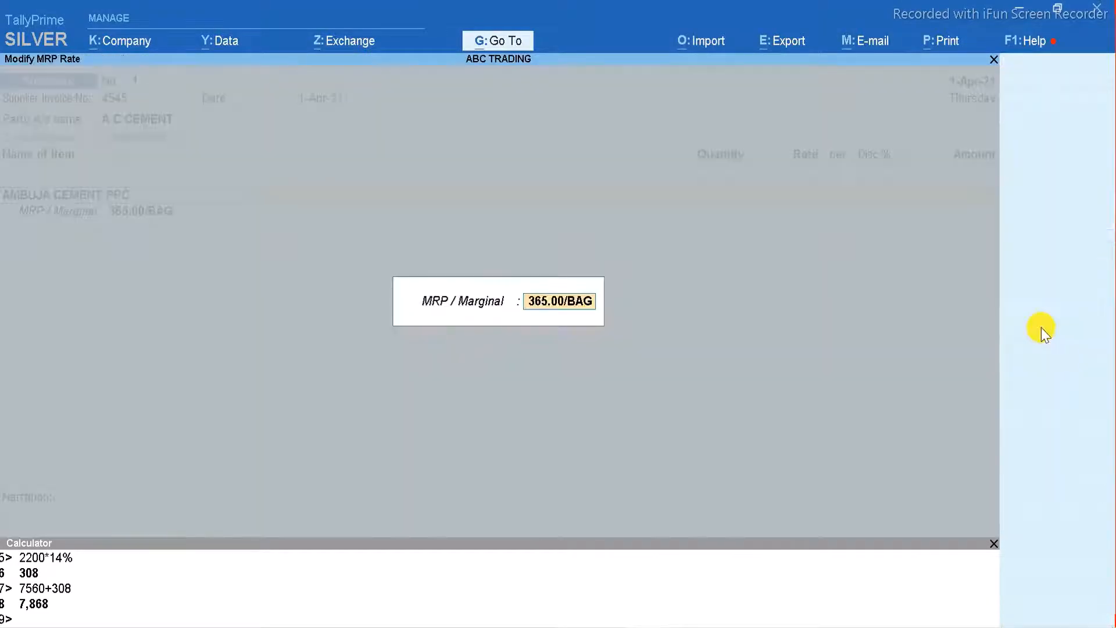
{"action": "key", "text": "Return"}
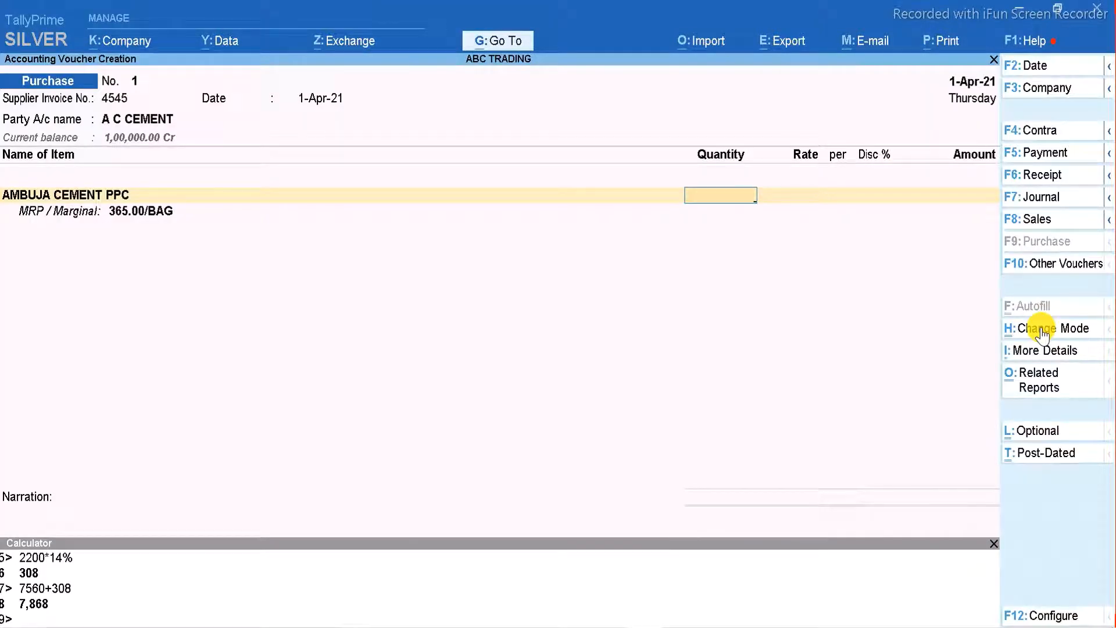
Step: Enter the 200 BAG quantity from pur-01.pdf for the cement, accepting the 270.00 rate and the 54,000 amount
{"action": "key", "text": "alt+Tab"}
{"action": "key", "text": "alt+Tab"}
{"action": "type", "text": "200"}
{"action": "key", "text": "Return"}
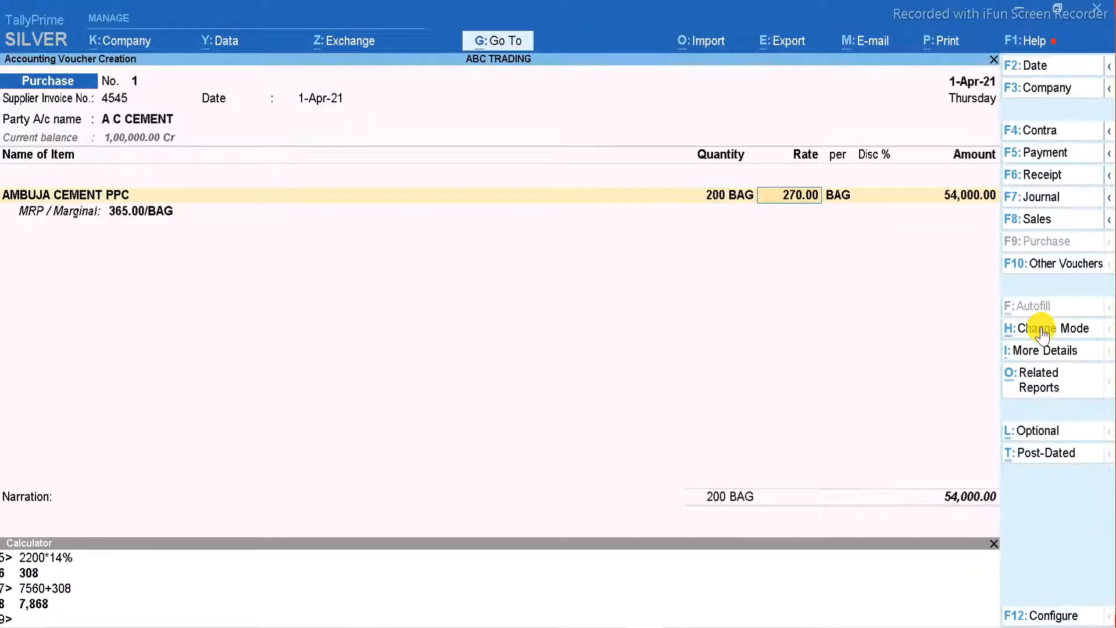
{"action": "key", "text": "Return"}
{"action": "key", "text": "Return"}
{"action": "key", "text": "Return"}
{"action": "key", "text": "Return"}
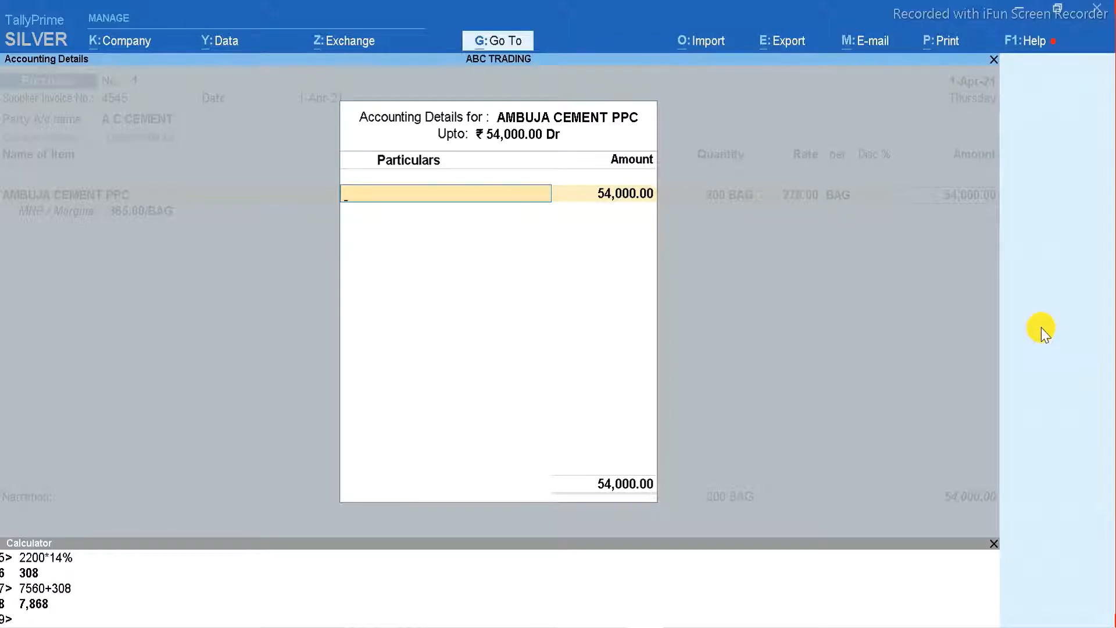
Step: Allocate the cement's 54,000 to the INTER-STAE PUR @ 28% ledger and finish the item list
{"action": "key", "text": "alt+Tab"}
{"action": "key", "text": "alt+Tab"}
{"action": "type", "text": "Pu"}
{"action": "key", "text": "Up"}
{"action": "key", "text": "Up"}
{"action": "key", "text": "Up"}
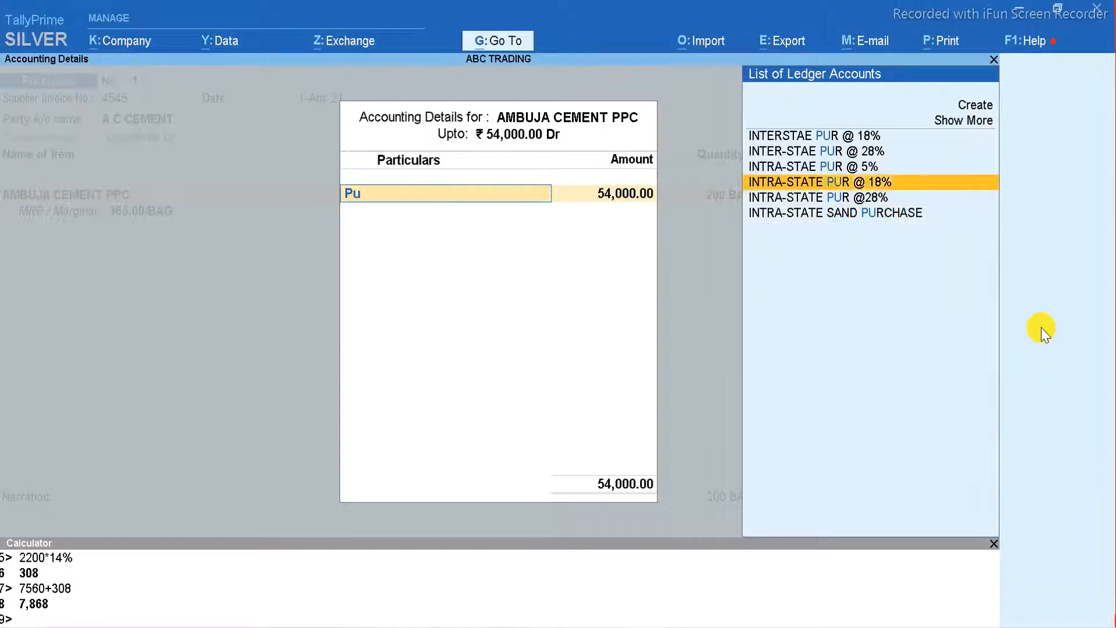
{"action": "key", "text": "Up"}
{"action": "key", "text": "Up"}
{"action": "key", "text": "Return"}
{"action": "key", "text": "Return"}
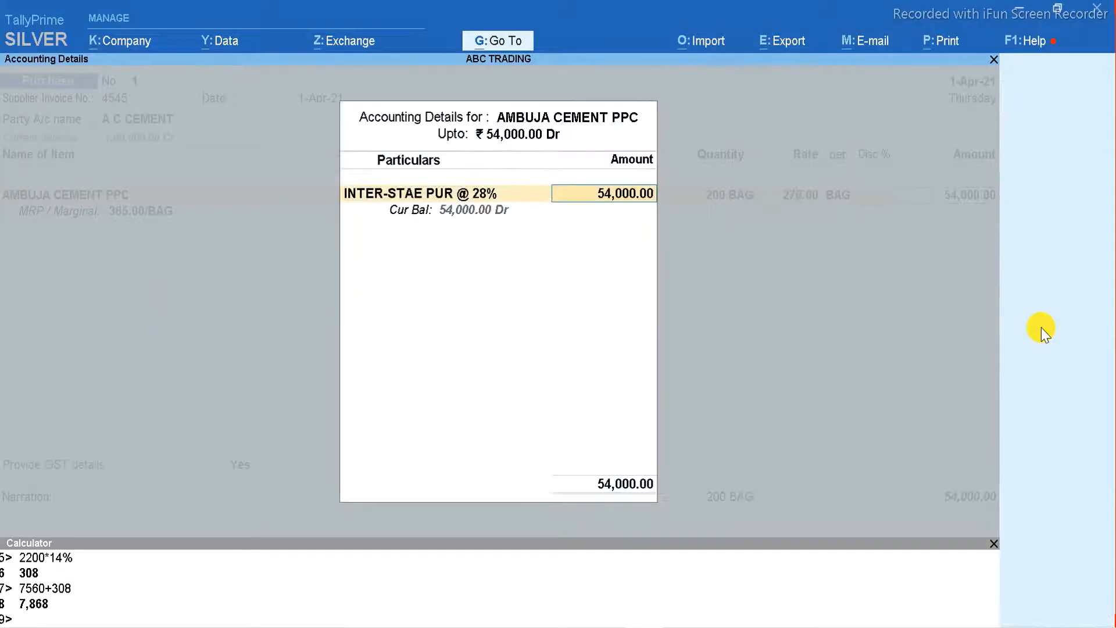
{"action": "key", "text": "Return"}
{"action": "key", "text": "Return"}
{"action": "key", "text": "Return"}
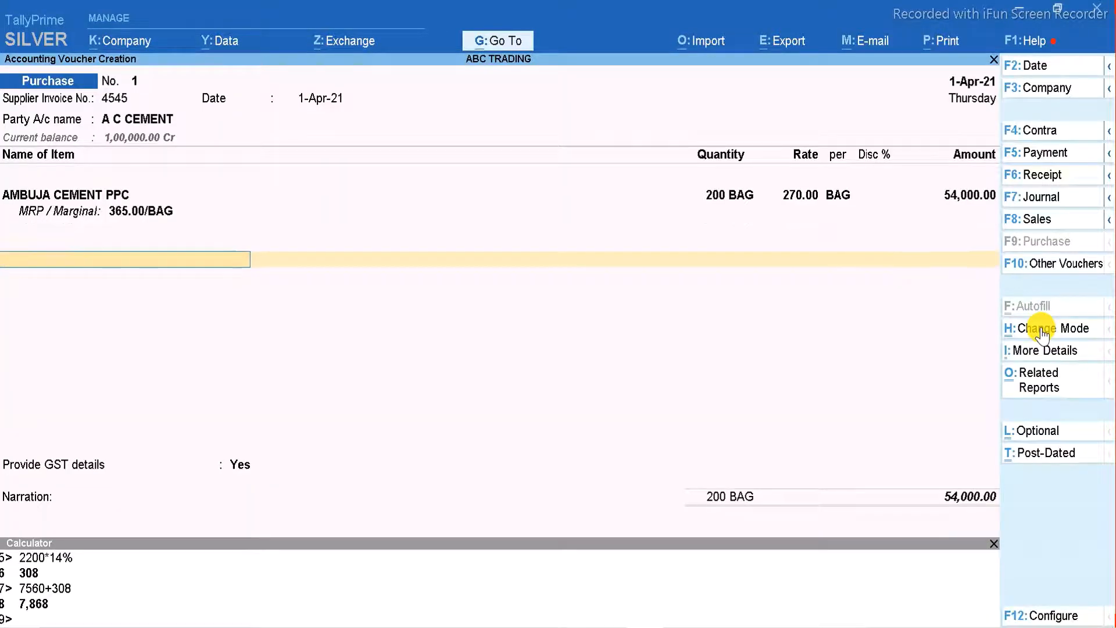
Step: Add Discount on Pur of Goods below the item at the 2,200 amount from pur-01.pdf
{"action": "key", "text": "alt+Tab"}
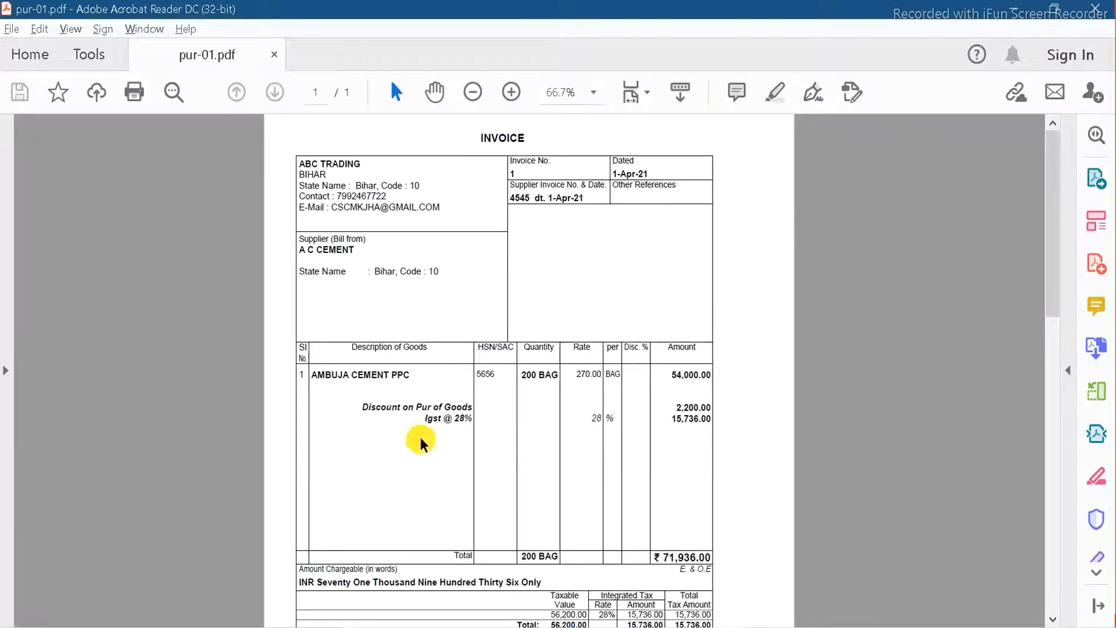
{"action": "key", "text": "alt+Tab"}
{"action": "type", "text": "Dis"}
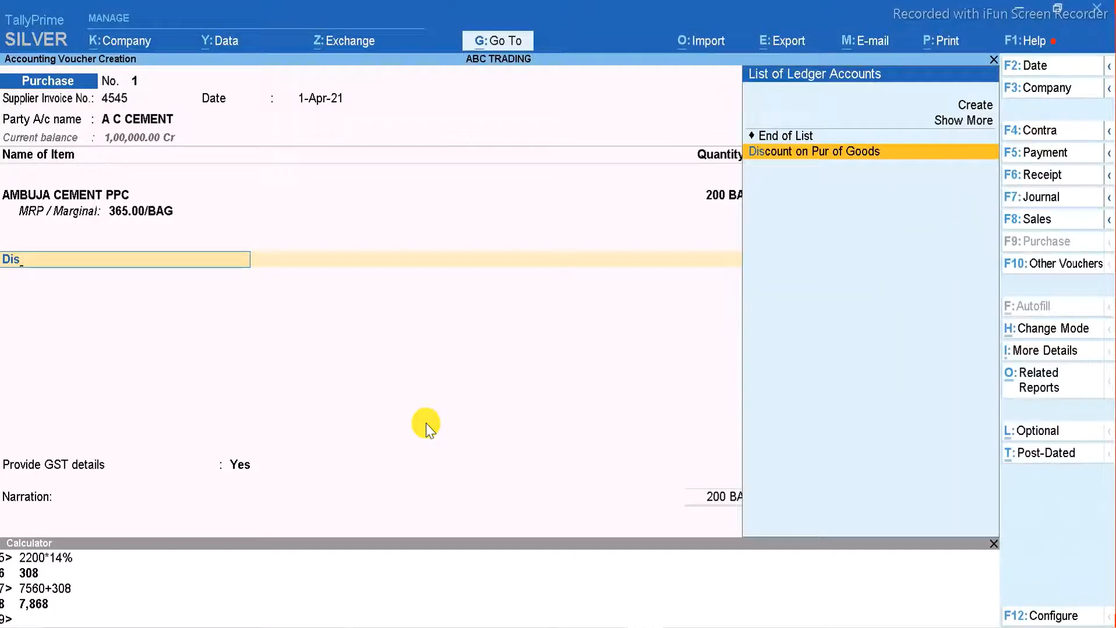
{"action": "key", "text": "Return"}
{"action": "type", "text": "2"}
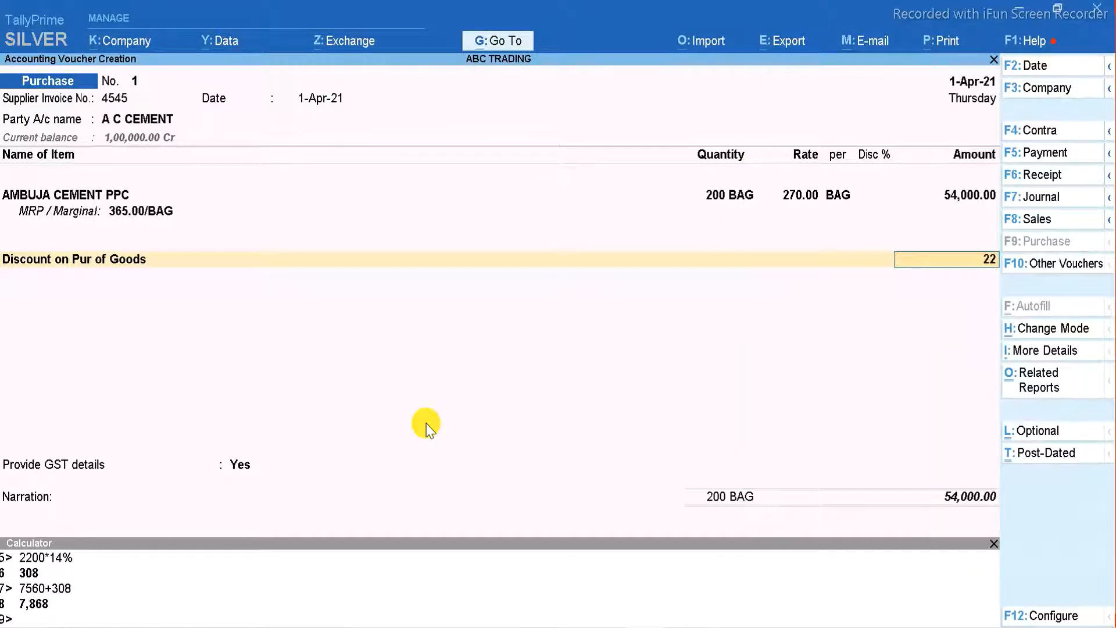
{"action": "type", "text": ",200"}
{"action": "key", "text": "Return"}
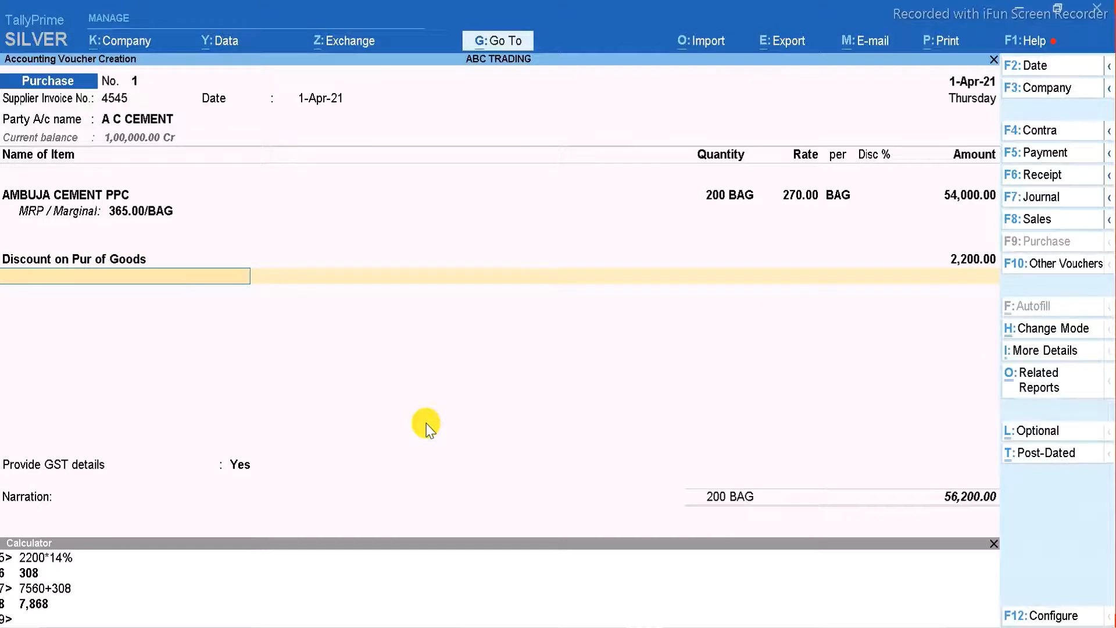
Step: Add Igst @ 28% as the ledger line below the discount, accepting its calculated amount, and finish the ledger lines
{"action": "type", "text": "Ig"}
{"action": "key", "text": "Down"}
{"action": "key", "text": "Down"}
{"action": "key", "text": "Return"}
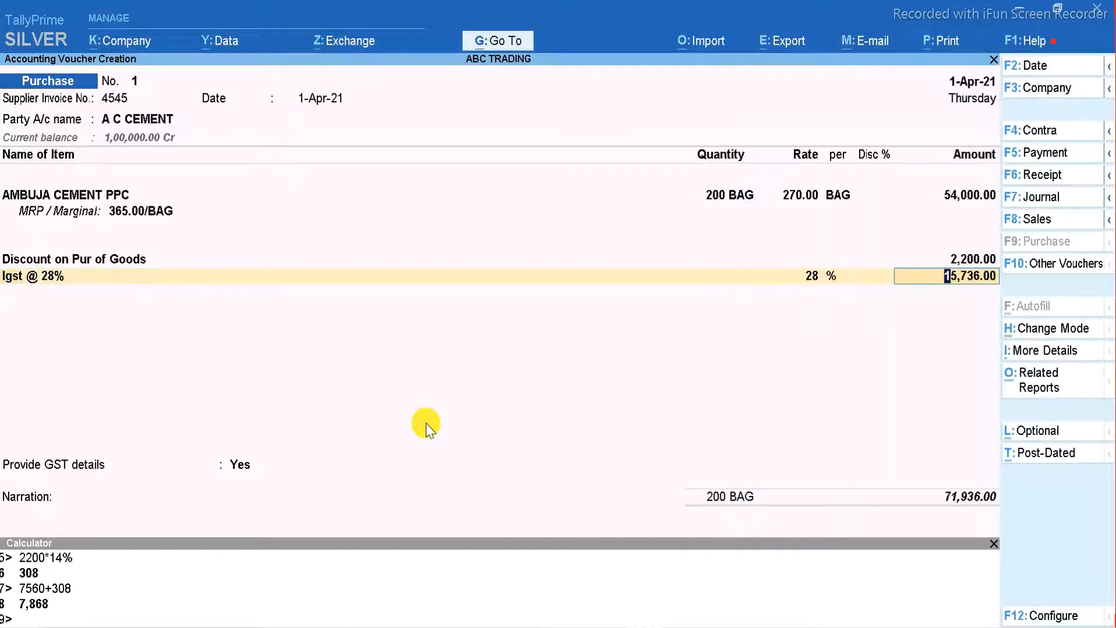
{"action": "key", "text": "Return"}
{"action": "key", "text": "Return"}
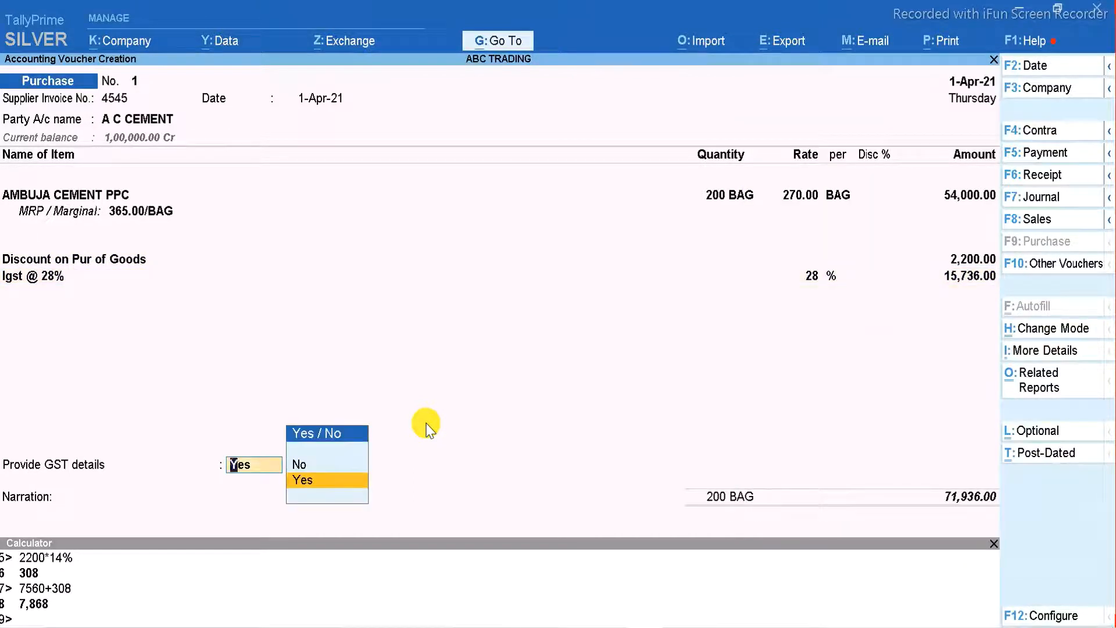
Step: Set Provide GST details to No and allocate the invoice total to A C CEMENT as New Ref 4545
{"action": "key", "text": "Up"}
{"action": "key", "text": "Return"}
{"action": "key", "text": "Return"}
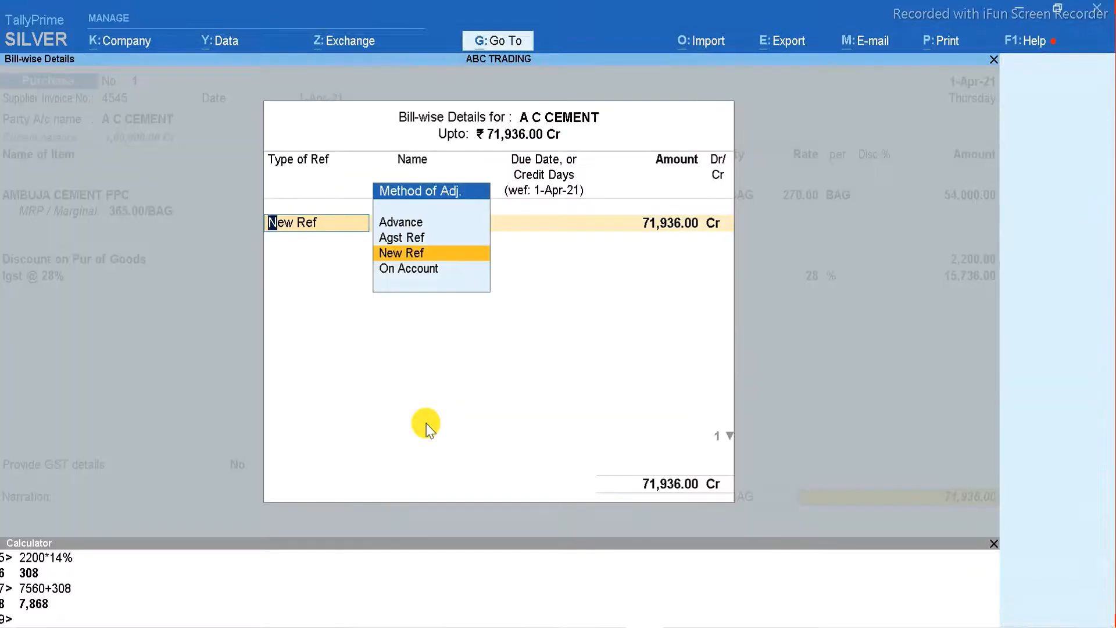
{"action": "key", "text": "Return"}
{"action": "key", "text": "Return"}
{"action": "key", "text": "Return"}
{"action": "key", "text": "Return"}
{"action": "key", "text": "Return"}
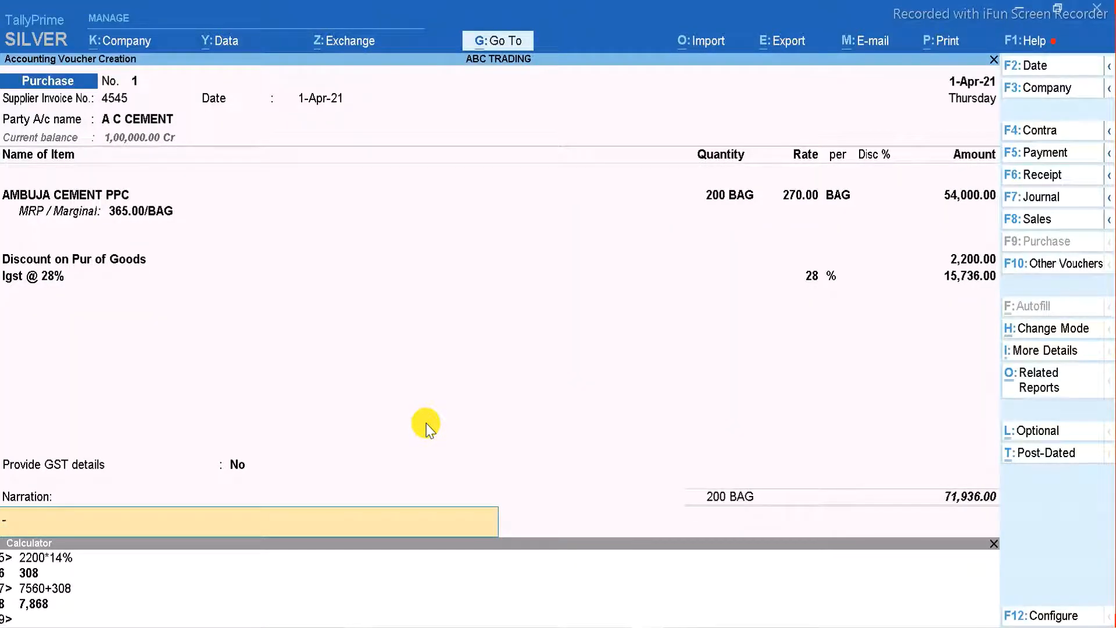
Step: Leave the narration blank and save the purchase voucher
{"action": "key", "text": "Return"}
{"action": "key", "text": "Return"}
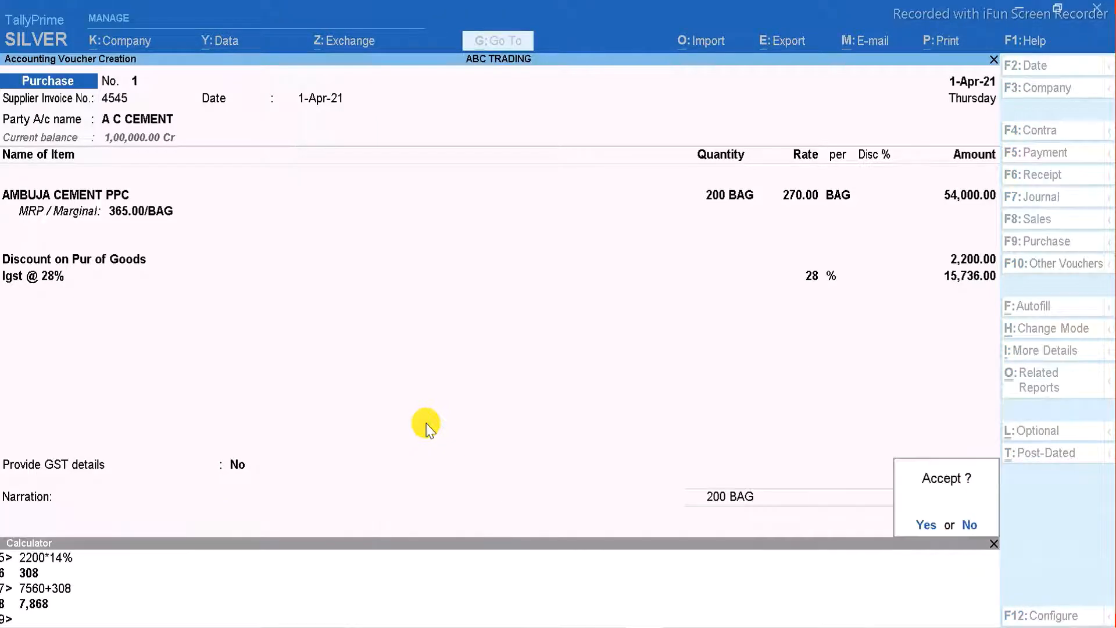
{"action": "left_click", "coordinate": [429, 429]}
{"action": "key", "text": "Return"}
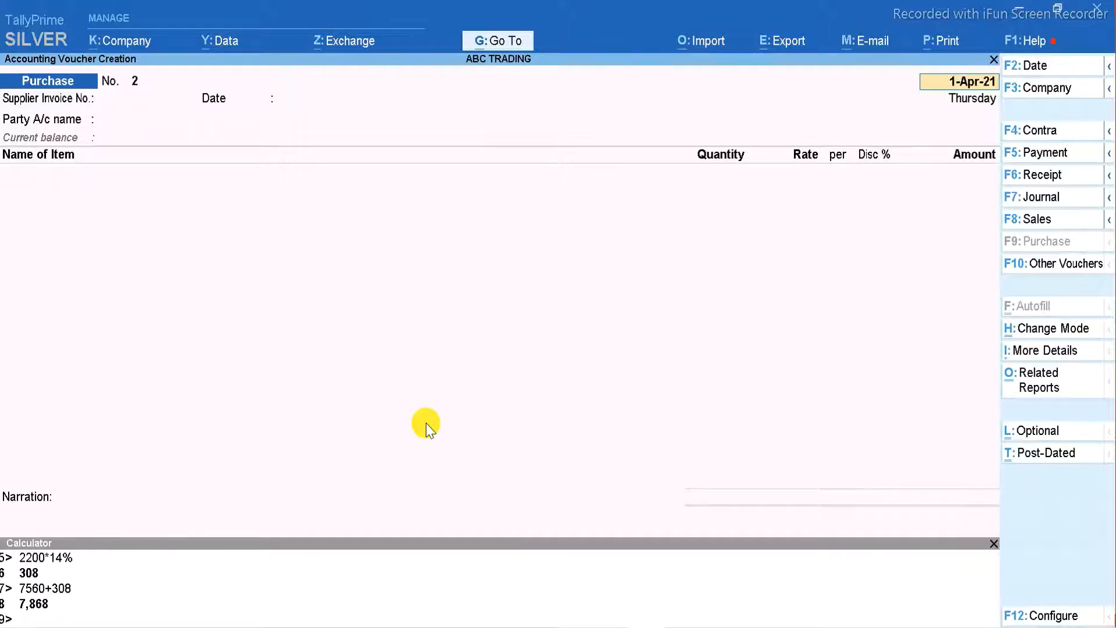
Step: Check the invoice date in pur-02.pdf and set the new purchase voucher's date to 5-May-21
{"action": "key", "text": "alt+Tab"}
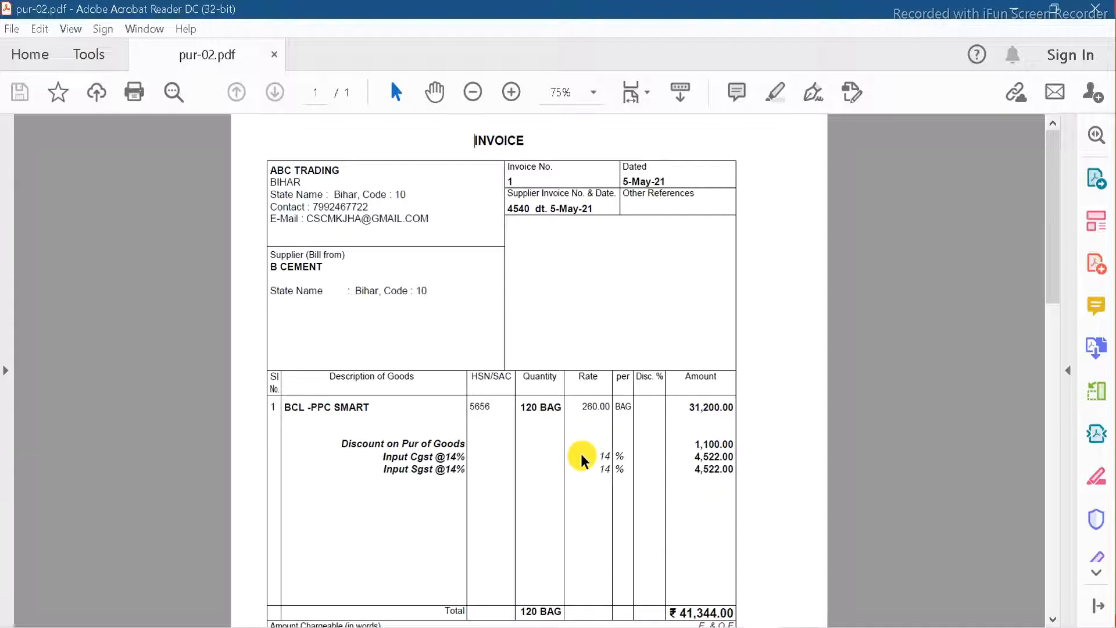
{"action": "key", "text": "alt+Tab"}
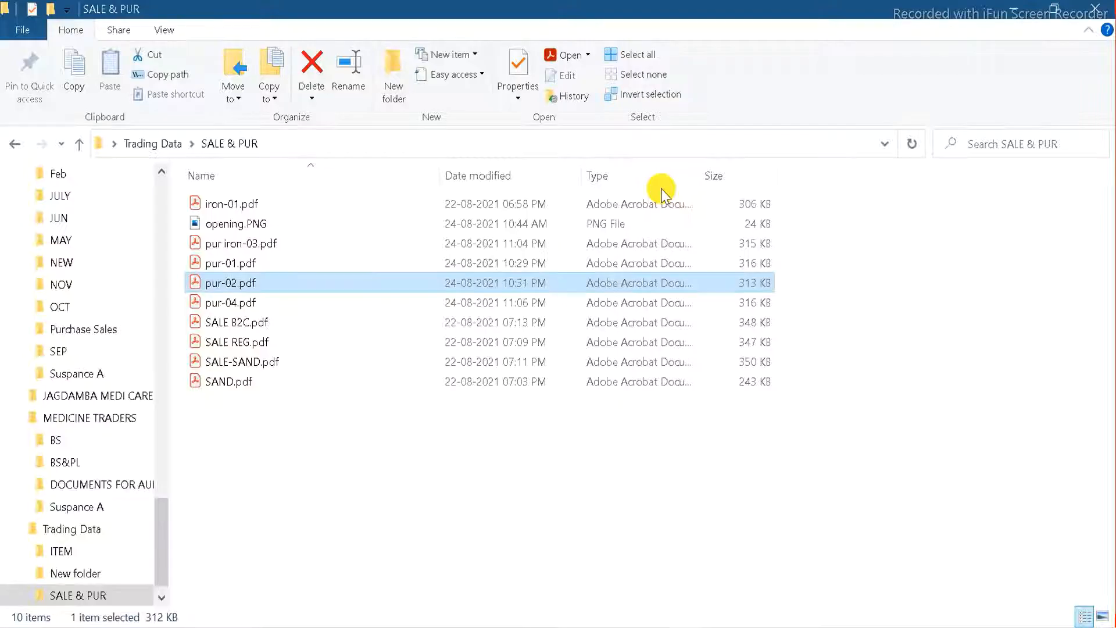
{"action": "key", "text": "alt+Tab"}
{"action": "key", "text": "alt+Tab"}
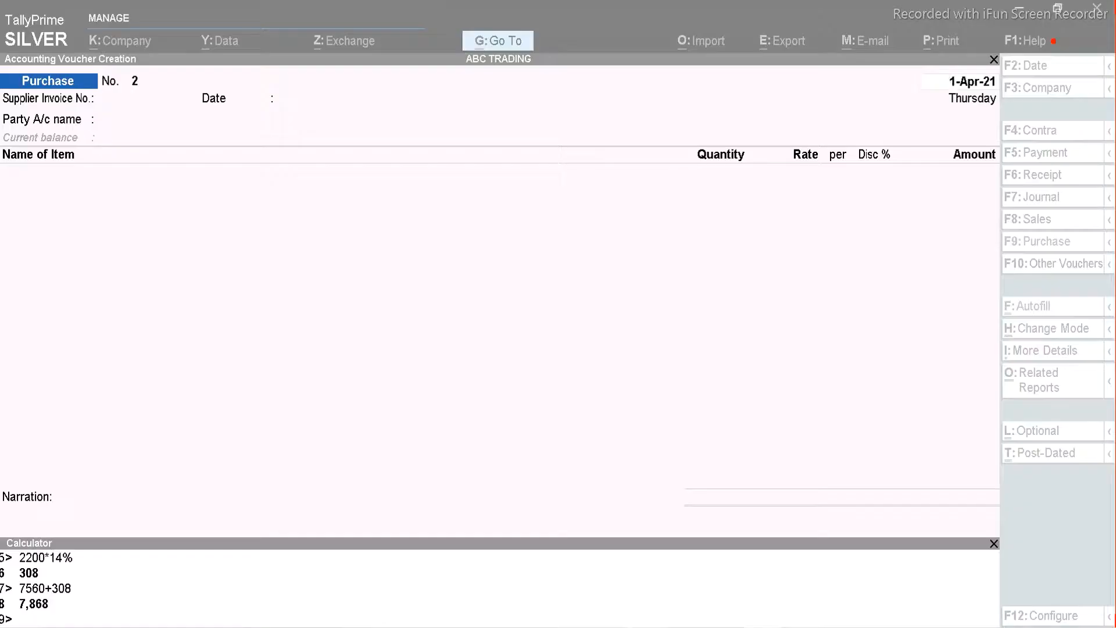
{"action": "type", "text": "5-5"}
{"action": "key", "text": "Return"}
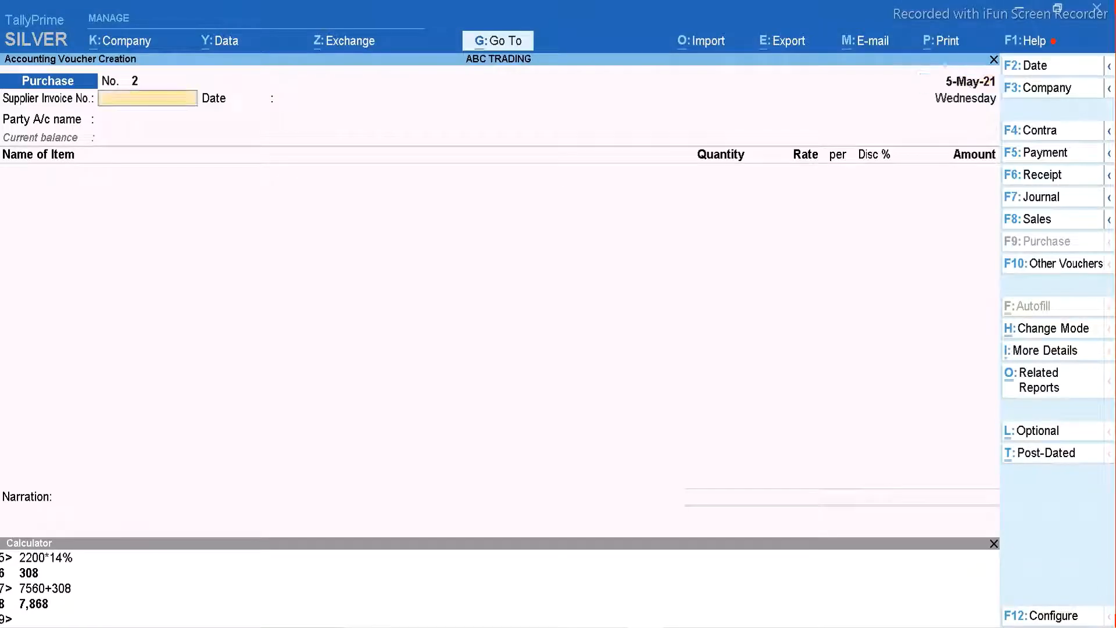
Step: Enter supplier invoice number 4540 from pur-02.pdf and accept 5-May-21 as the supplier invoice date
{"action": "key", "text": "alt+Tab"}
{"action": "key", "text": "alt+Tab"}
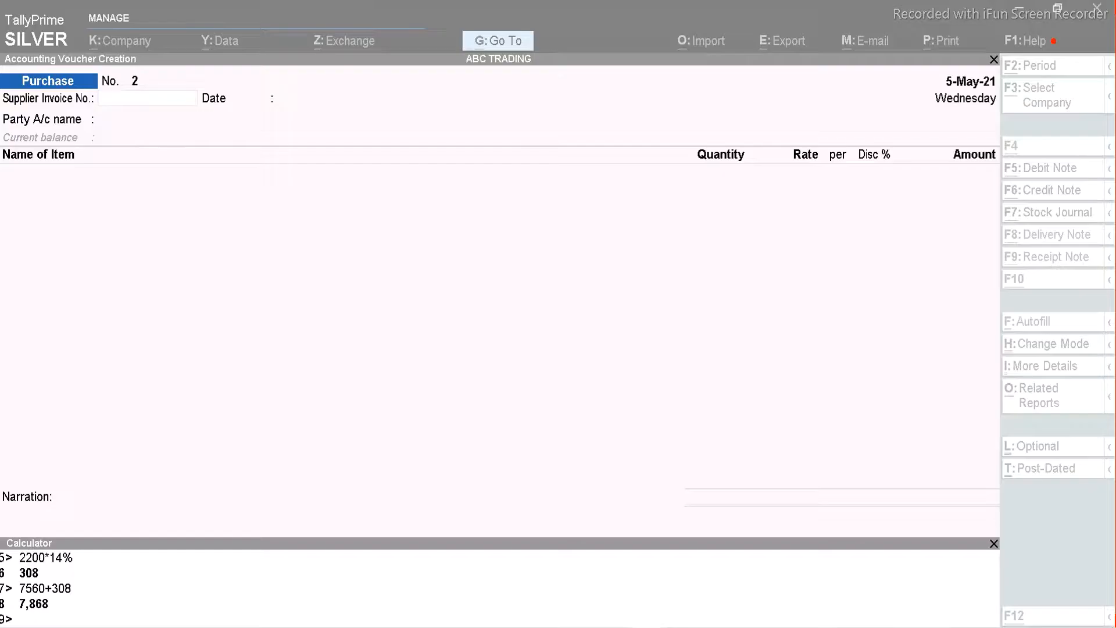
{"action": "type", "text": "4540"}
{"action": "key", "text": "Return"}
{"action": "key", "text": "Return"}
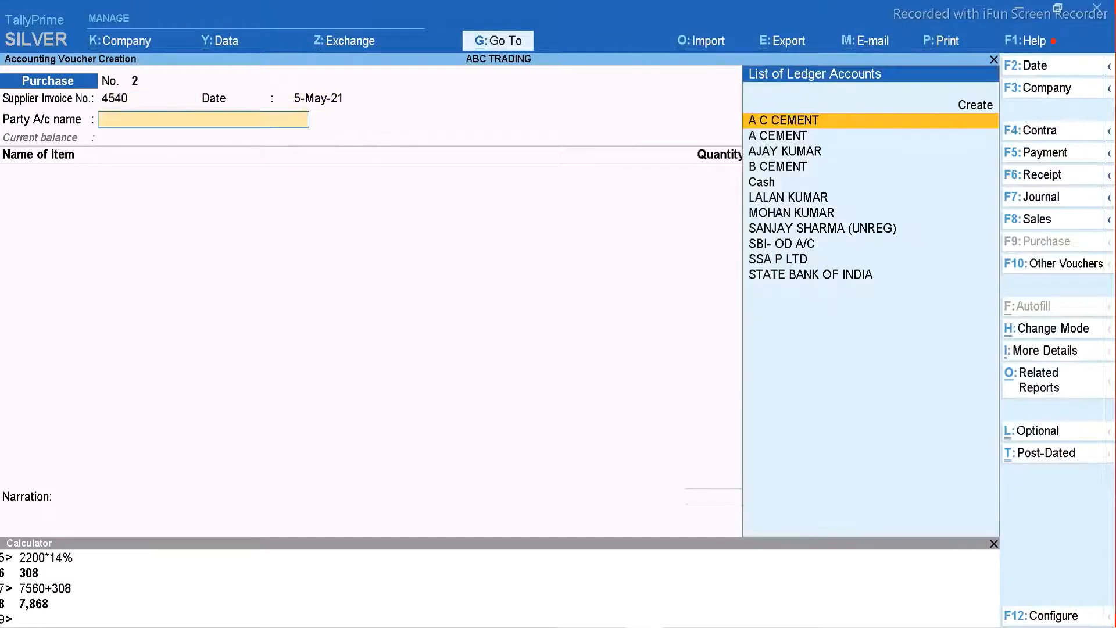
Step: Check the supplier in pur-02.pdf and choose B CEMENT as the party account of the voucher
{"action": "key", "text": "alt+Tab"}
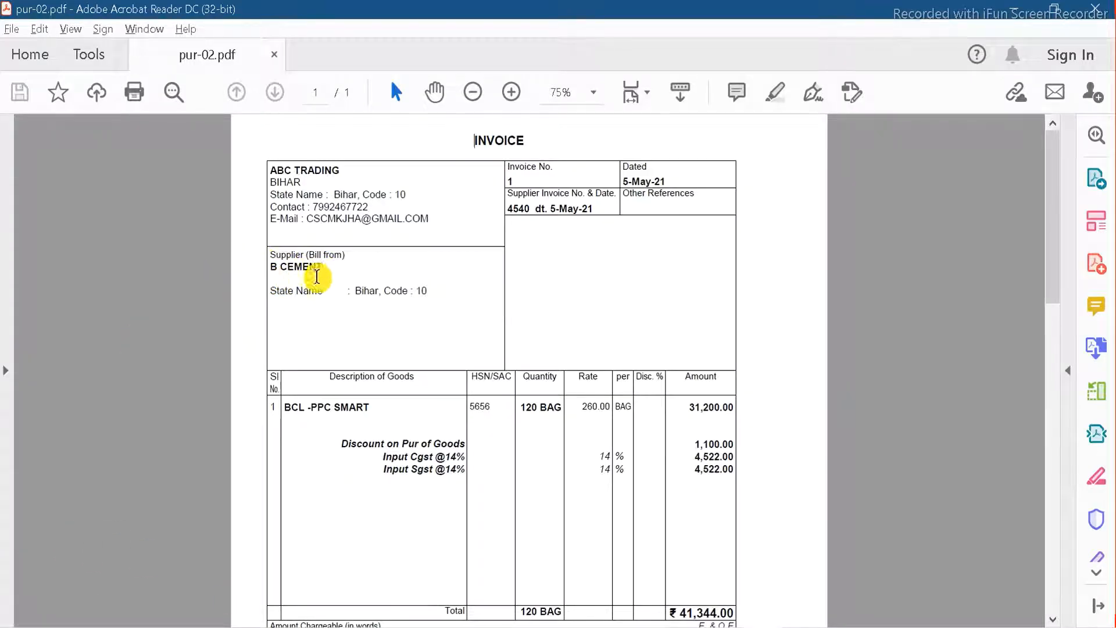
{"action": "key", "text": "alt+Tab"}
{"action": "key", "text": "Down"}
{"action": "key", "text": "Down"}
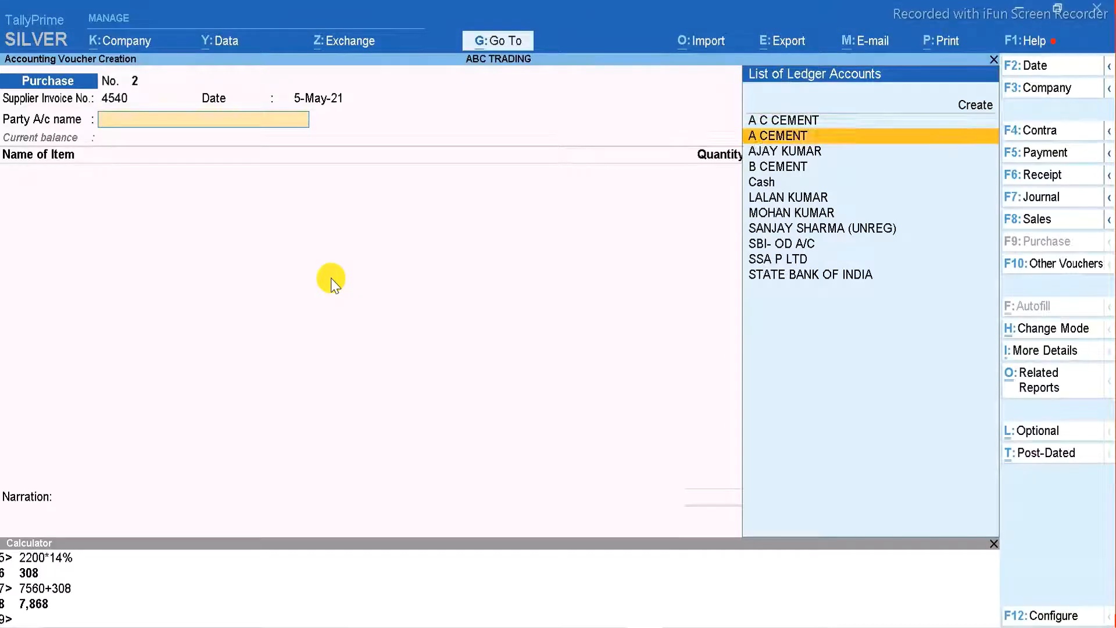
{"action": "key", "text": "Return"}
{"action": "key", "text": "alt+Tab"}
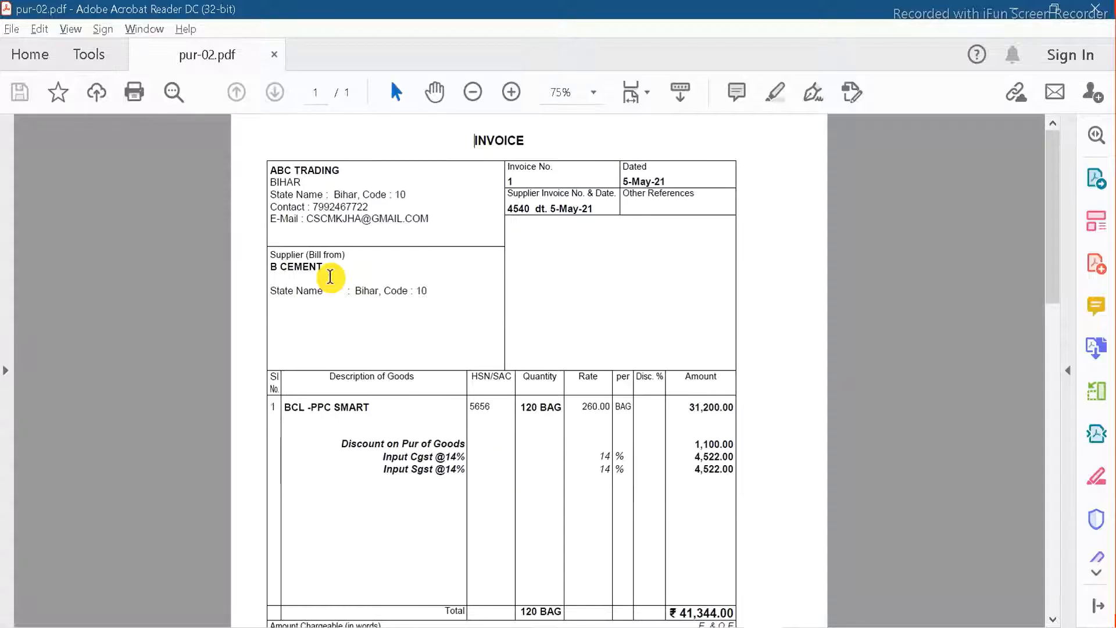
{"action": "key", "text": "alt+Tab"}
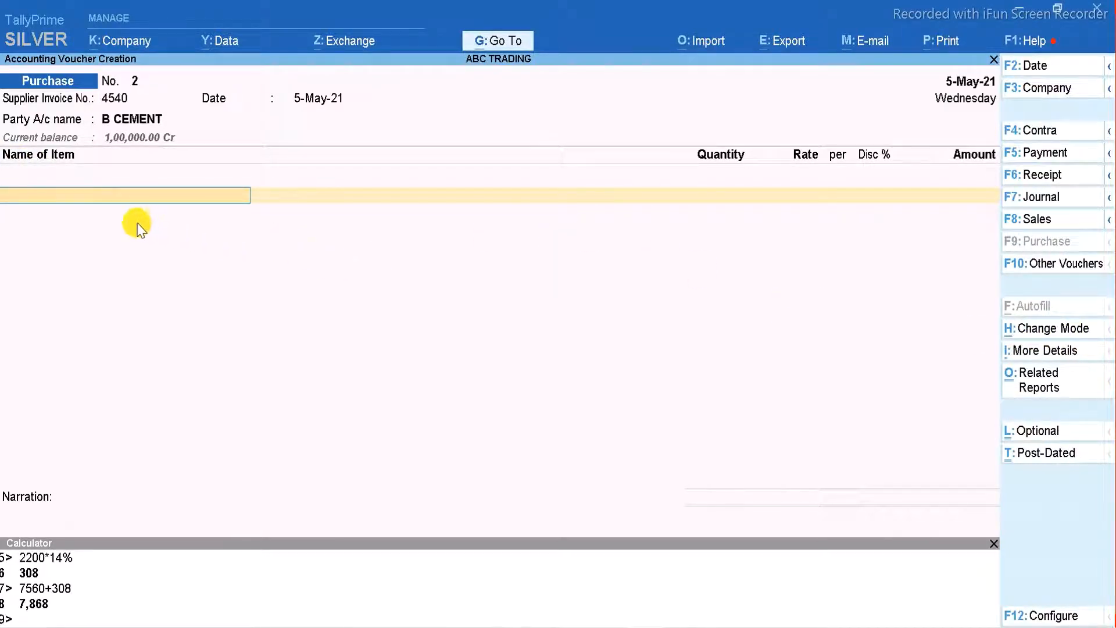
Step: Add BCL -PPC SMART from pur-02.pdf as the voucher's stock item, accepting its MRP
{"action": "key", "text": "alt+Tab"}
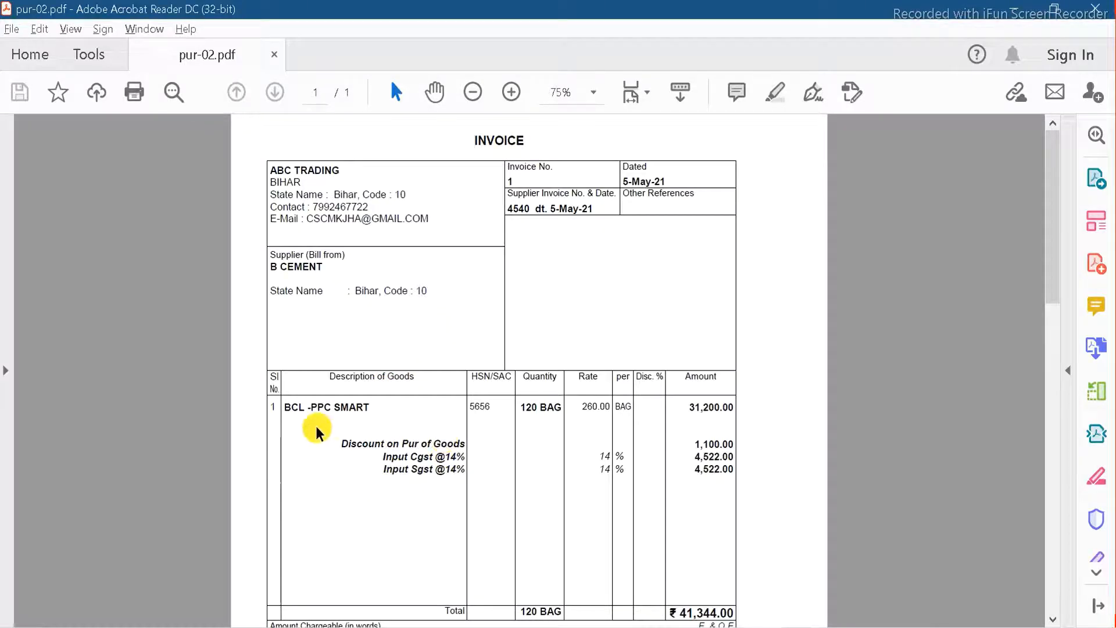
{"action": "key", "text": "alt+Tab"}
{"action": "type", "text": "Bc"}
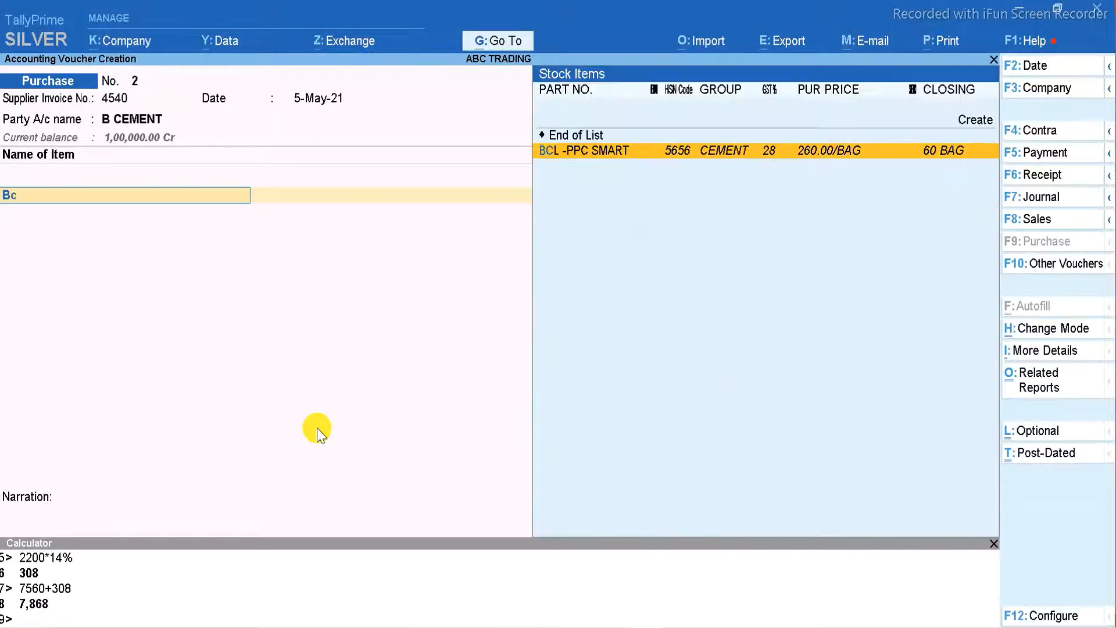
{"action": "key", "text": "Return"}
{"action": "key", "text": "Return"}
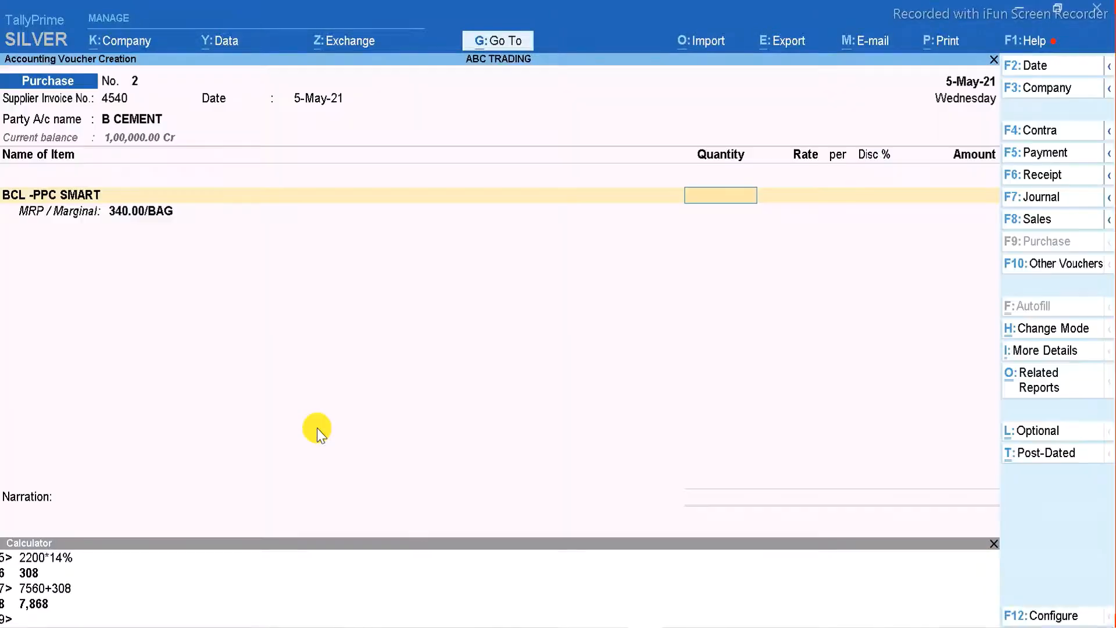
Step: Enter a quantity of 120 BAG for BCL -PPC SMART, accepting the 260.00 rate per BAG and the calculated amount
{"action": "key", "text": "alt+Tab"}
{"action": "key", "text": "alt+Tab"}
{"action": "type", "text": "120"}
{"action": "key", "text": "Return"}
{"action": "key", "text": "Return"}
{"action": "key", "text": "Return"}
{"action": "key", "text": "Return"}
{"action": "key", "text": "Return"}
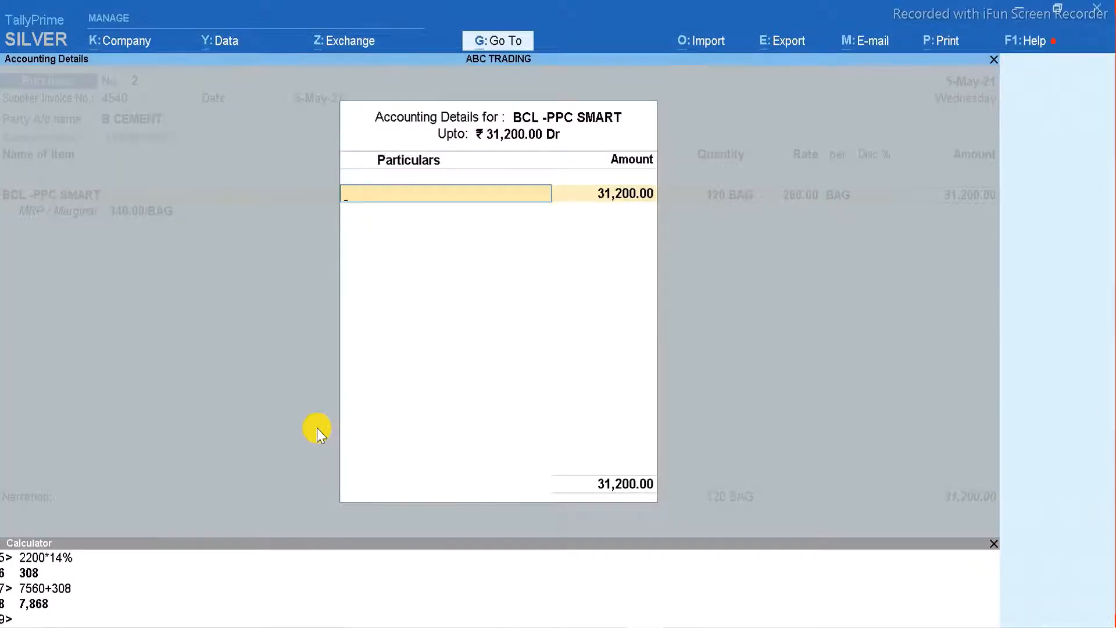
{"action": "key", "text": "alt+Tab"}
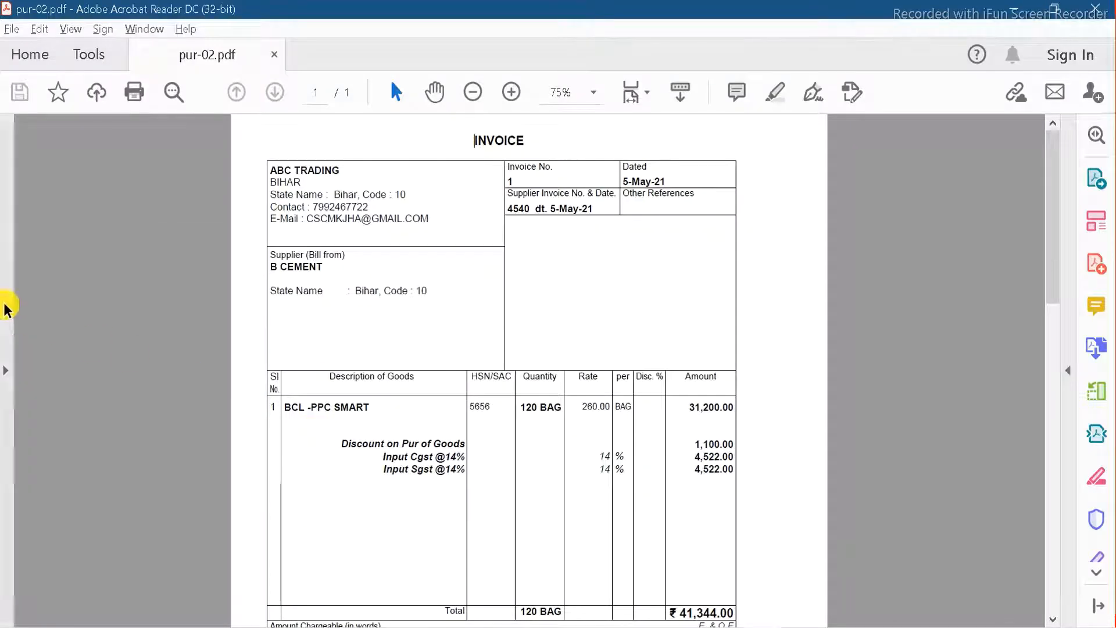
{"action": "key", "text": "alt+Tab"}
{"action": "type", "text": "S"}
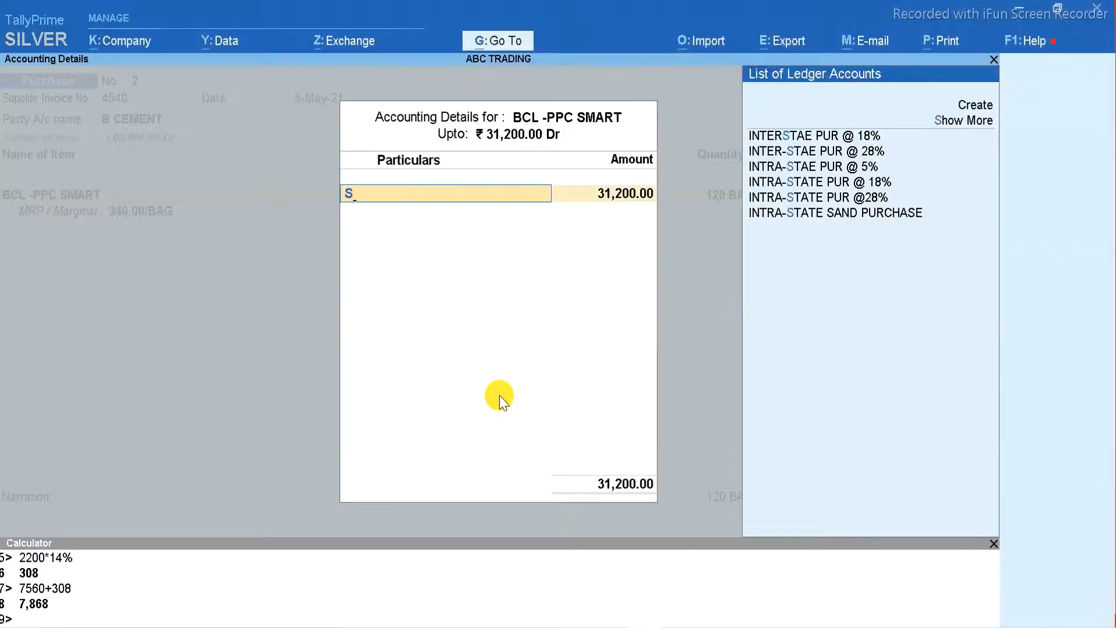
{"action": "key", "text": "Down"}
{"action": "key", "text": "Down"}
{"action": "key", "text": "Down"}
{"action": "key", "text": "Down"}
{"action": "key", "text": "Down"}
{"action": "key", "text": "Down"}
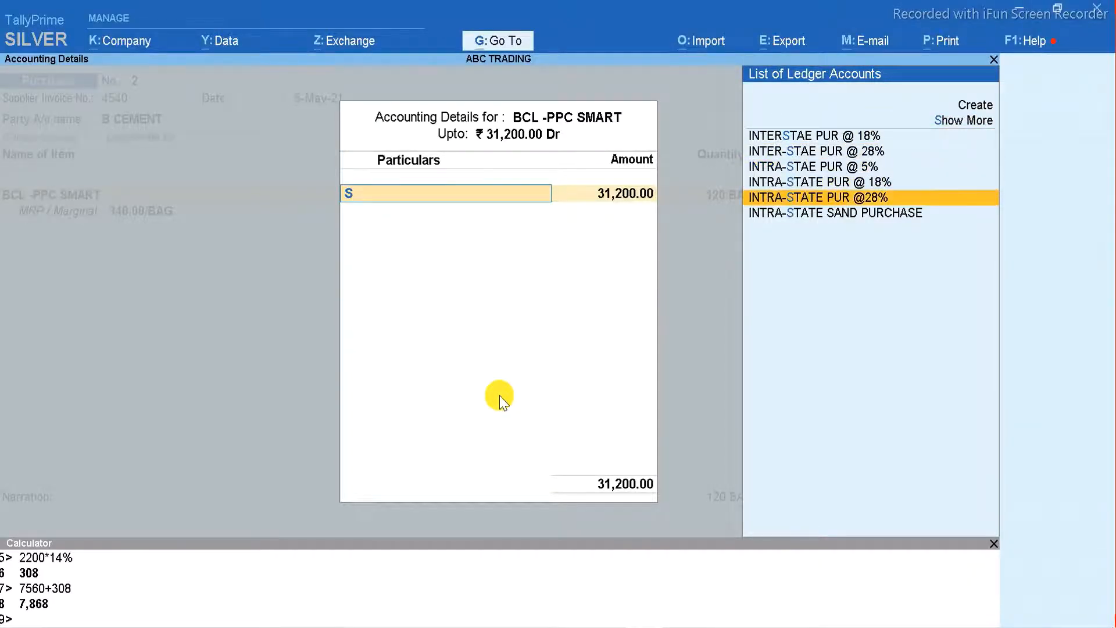
{"action": "key", "text": "Return"}
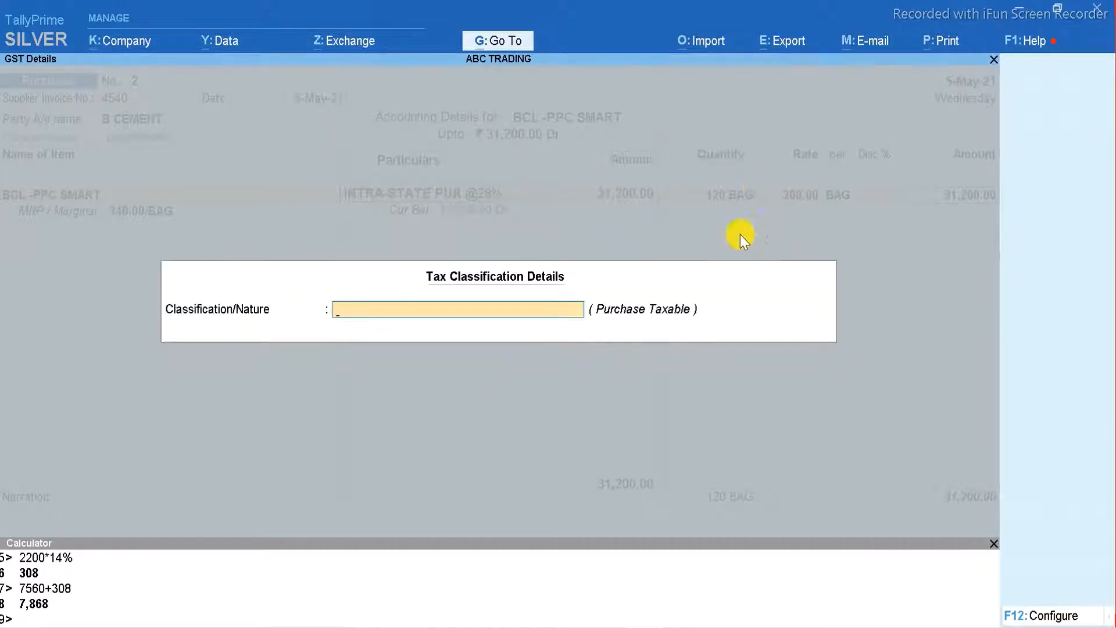
{"action": "key", "text": "Return"}
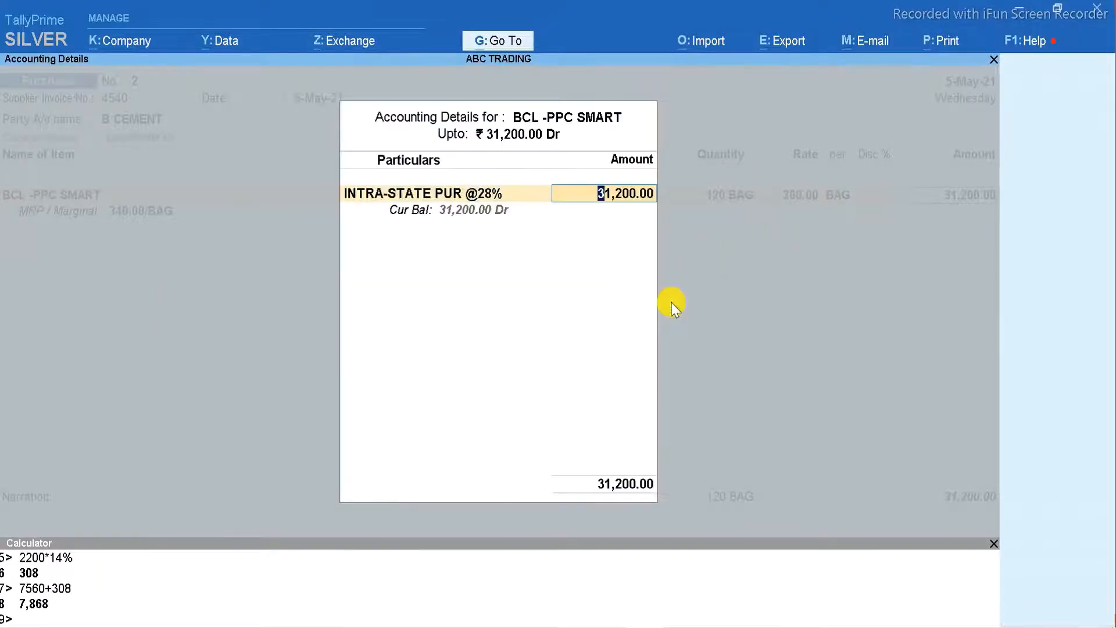
{"action": "key", "text": "Return"}
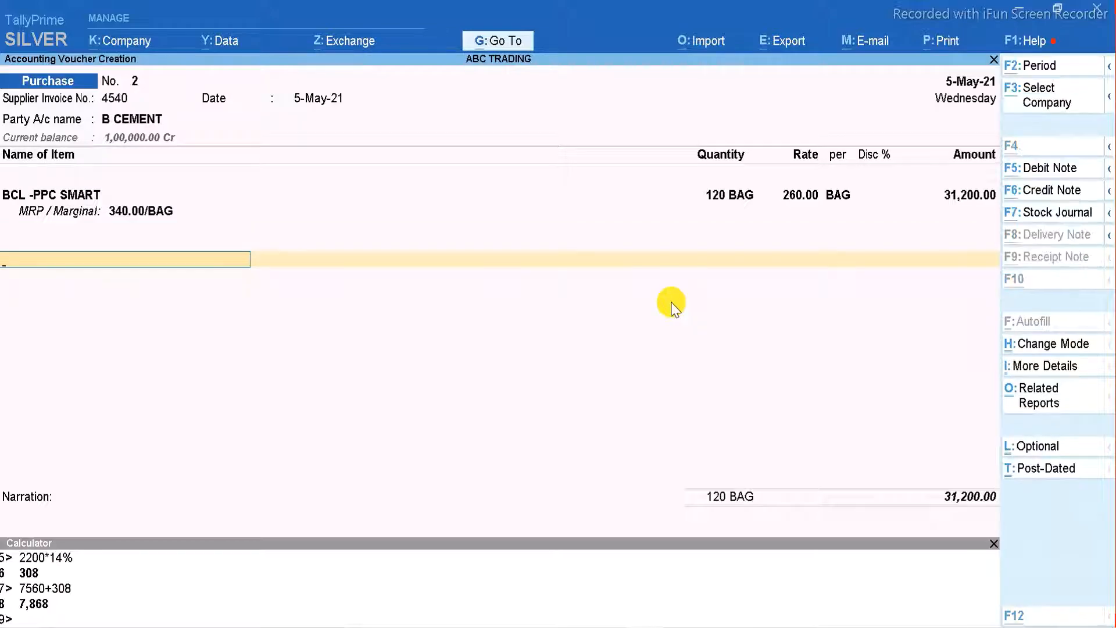
Step: Add Discount on Pur of Goods below the item with the amount 1100 from pur-02.pdf
{"action": "key", "text": "alt+Tab"}
{"action": "key", "text": "alt+Tab"}
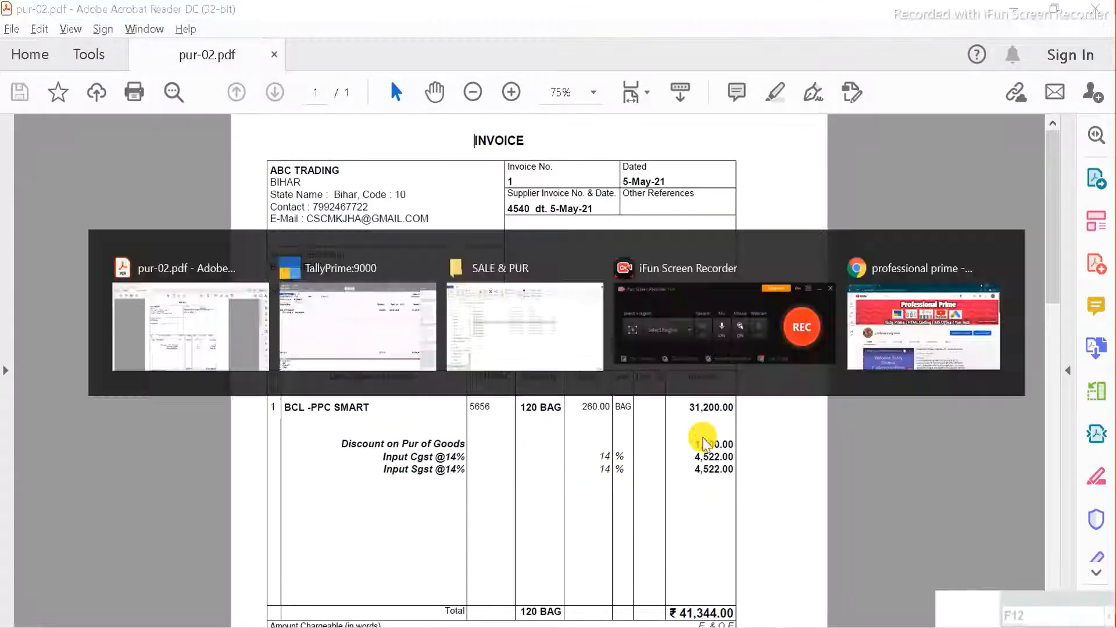
{"action": "type", "text": "Dis"}
{"action": "key", "text": "Return"}
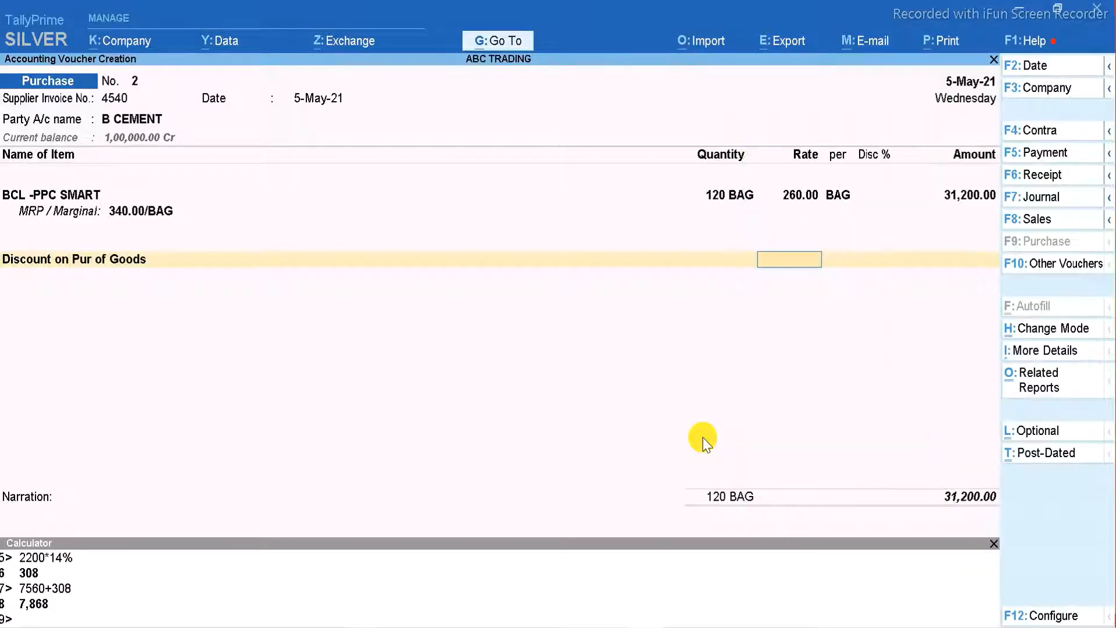
{"action": "key", "text": "Return"}
{"action": "key", "text": "alt+Tab"}
{"action": "key", "text": "alt+Tab"}
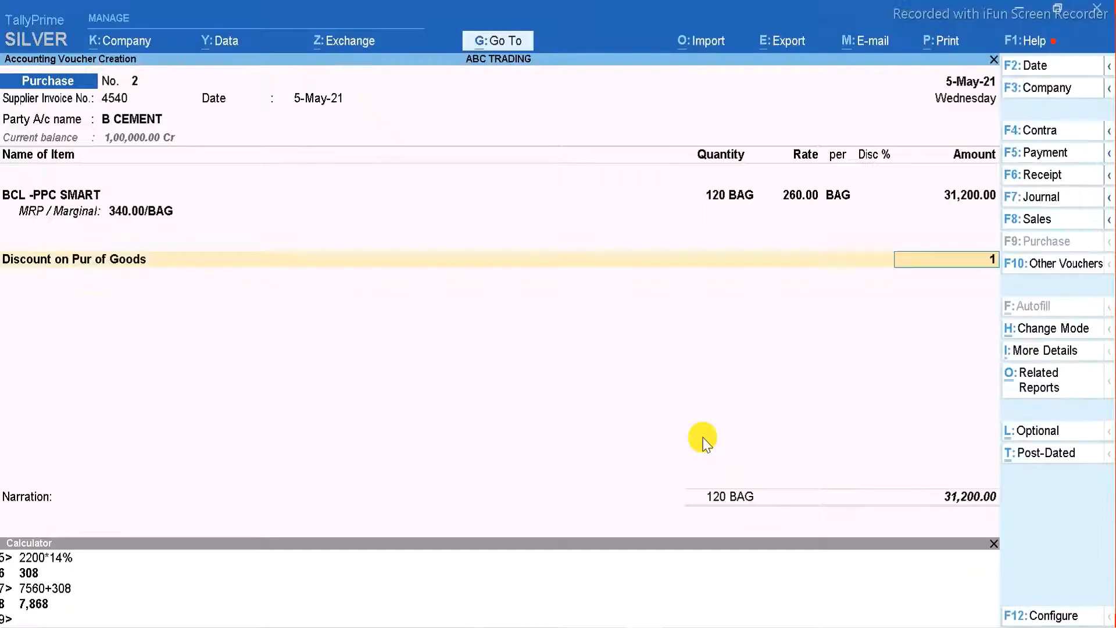
{"action": "type", "text": "1100"}
{"action": "key", "text": "Return"}
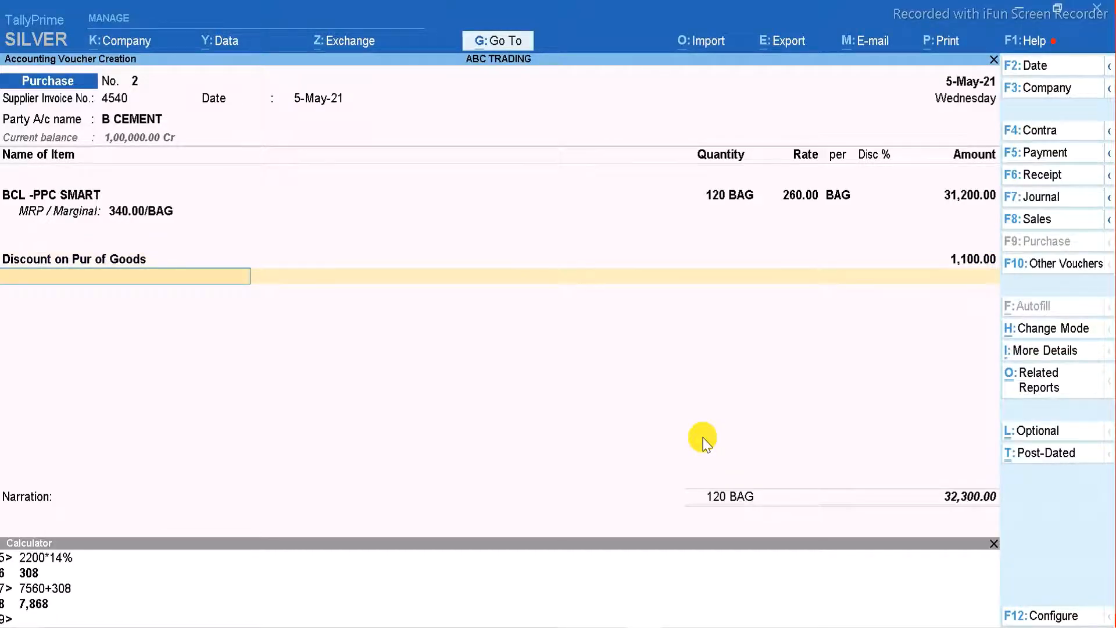
{"action": "key", "text": "alt+Tab"}
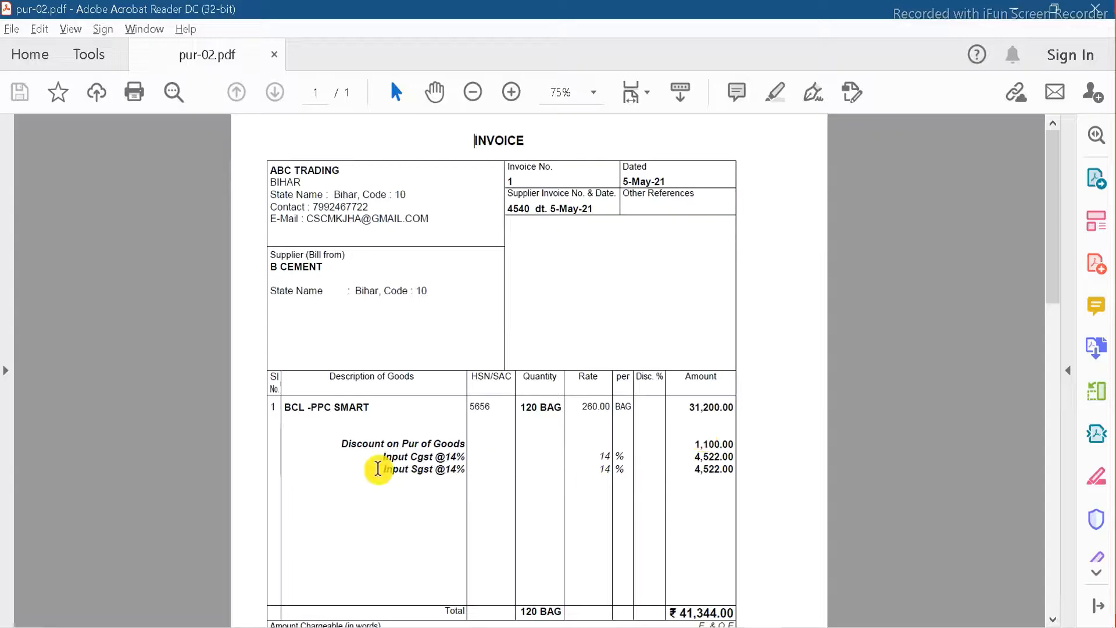
{"action": "key", "text": "alt+Tab"}
{"action": "type", "text": "Inp"}
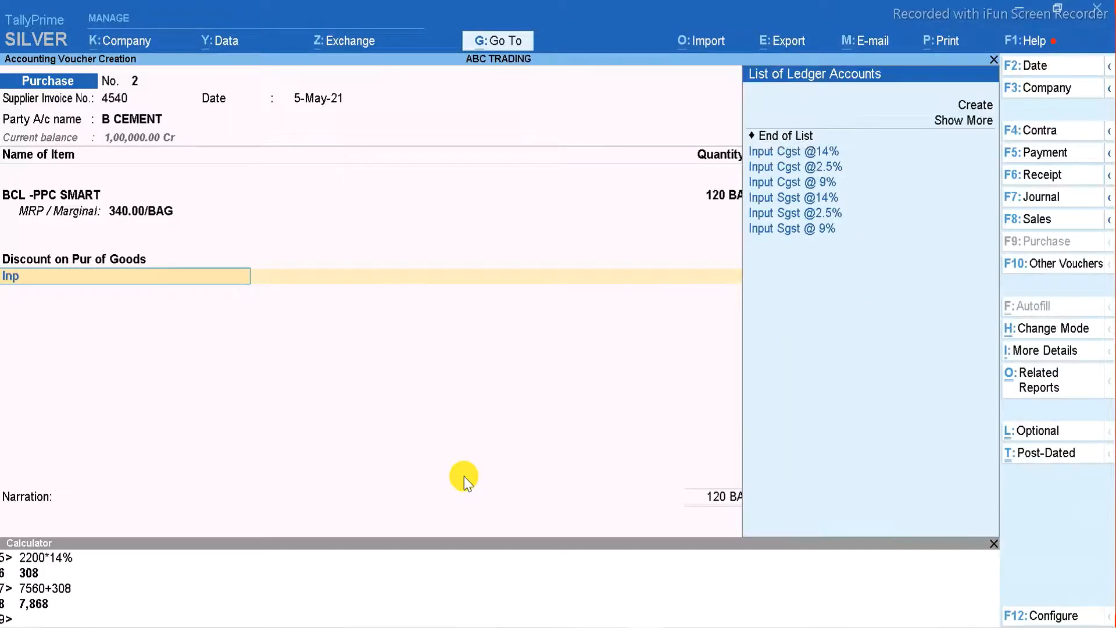
{"action": "key", "text": "Up"}
{"action": "key", "text": "Up"}
{"action": "key", "text": "Up"}
{"action": "key", "text": "Up"}
{"action": "key", "text": "Up"}
{"action": "key", "text": "Up"}
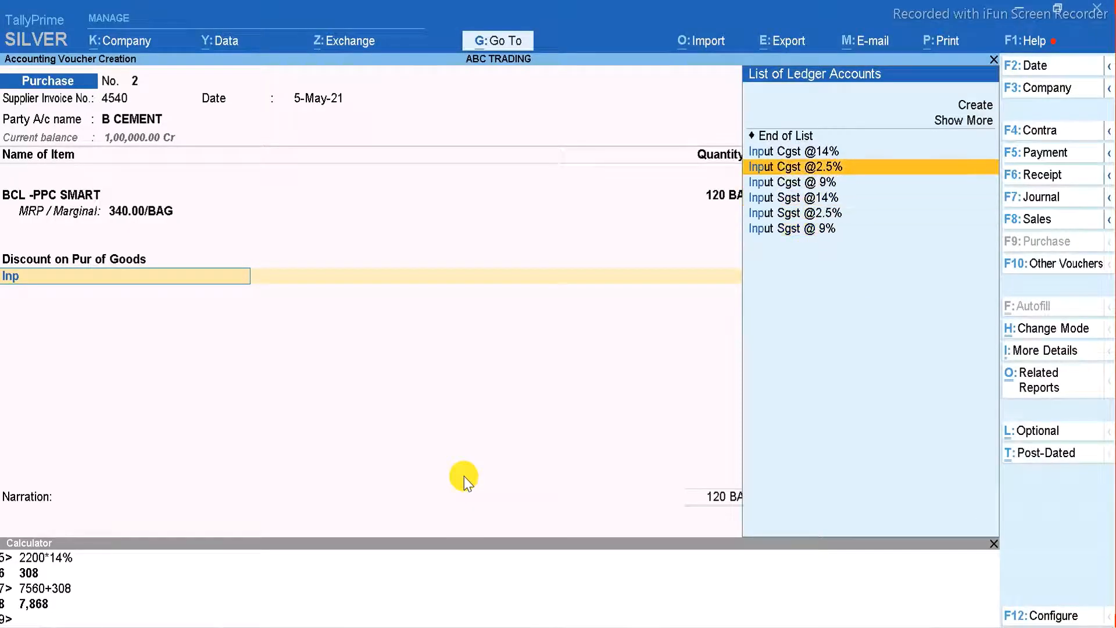
{"action": "key", "text": "Return"}
{"action": "key", "text": "Return"}
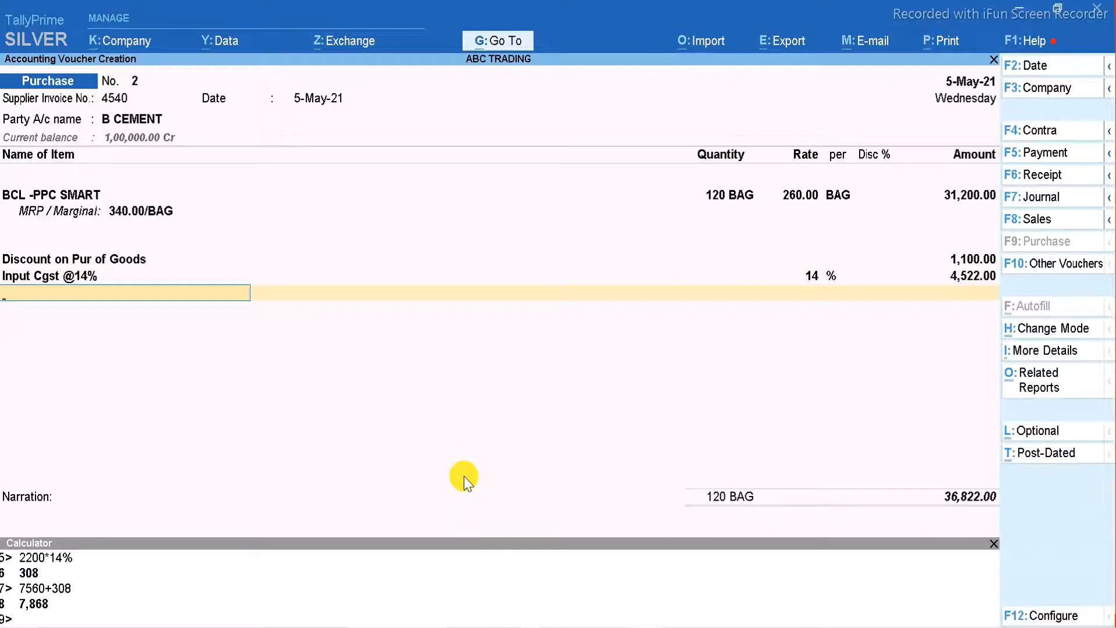
{"action": "type", "text": "Inp"}
{"action": "key", "text": "Up"}
{"action": "key", "text": "Up"}
{"action": "key", "text": "Up"}
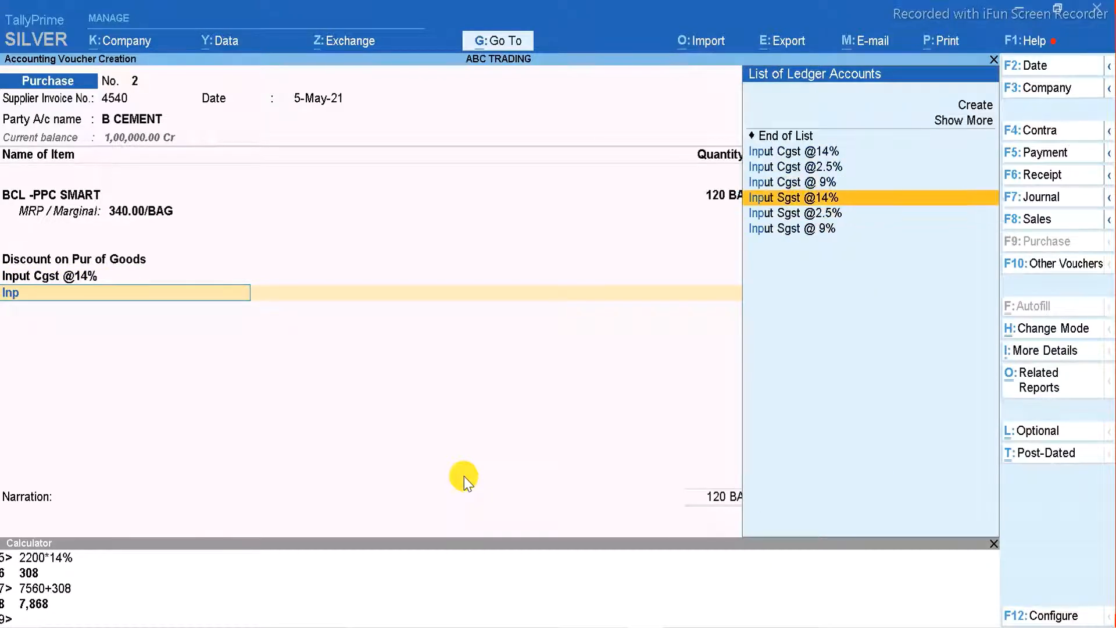
{"action": "key", "text": "Return"}
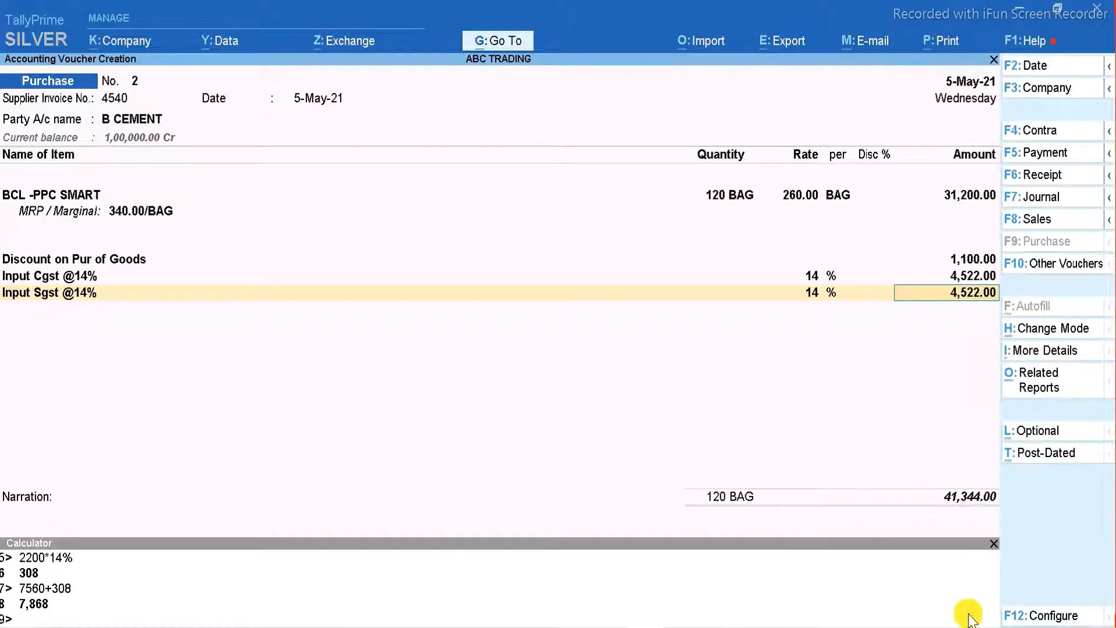
{"action": "key", "text": "alt+Tab"}
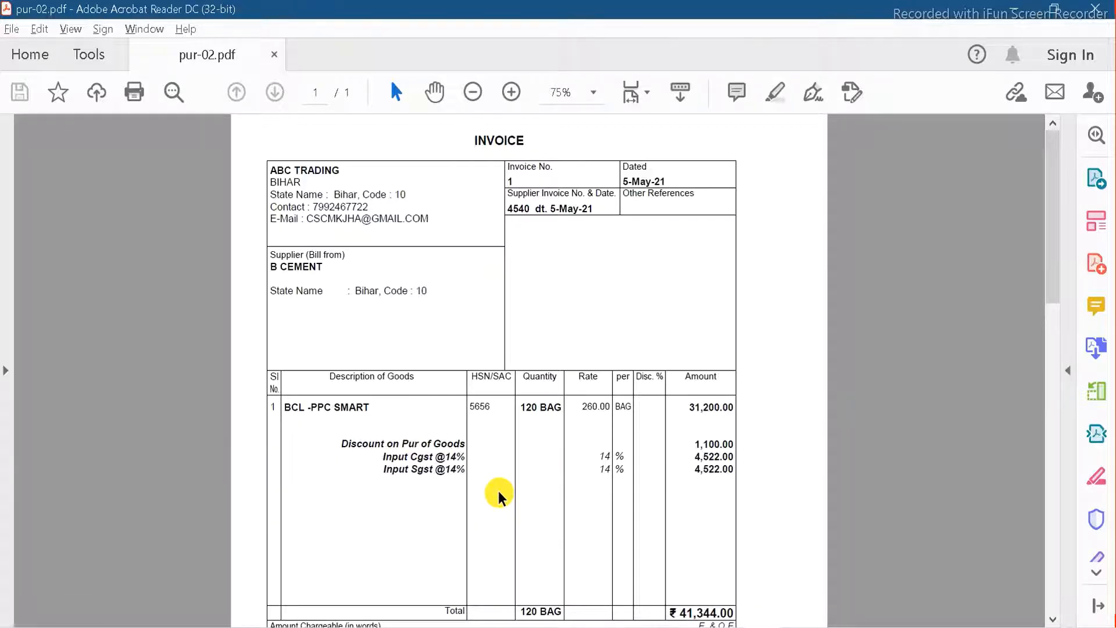
{"action": "key", "text": "alt+Tab"}
{"action": "key", "text": "Return"}
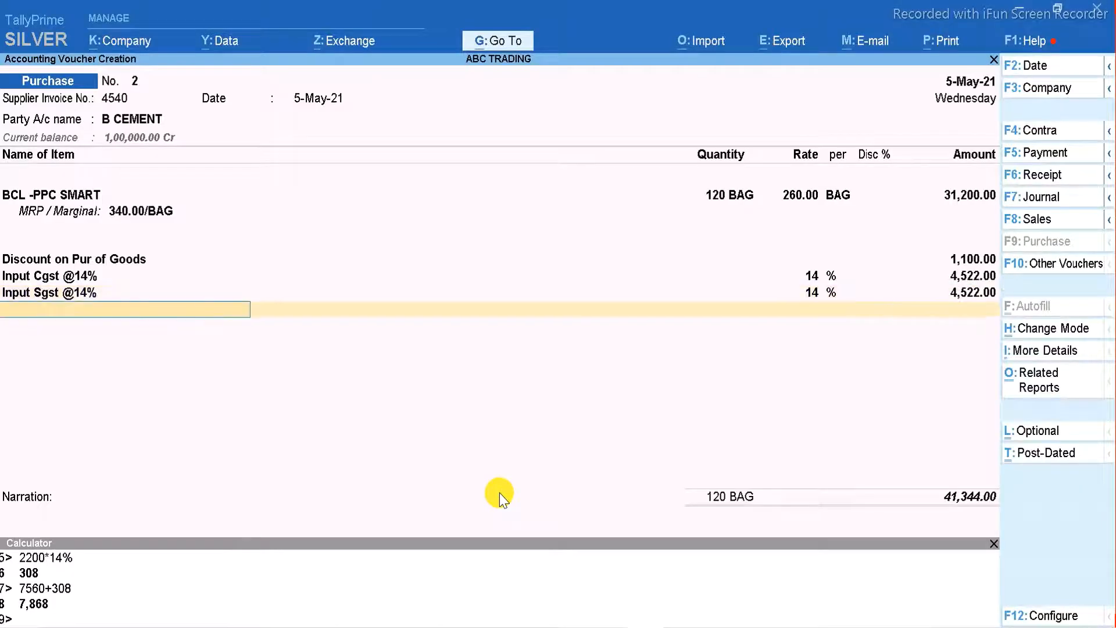
Step: Finish the ledger lines and allocate the invoice total to B CEMENT as New Ref 4540
{"action": "key", "text": "Return"}
{"action": "key", "text": "Return"}
{"action": "key", "text": "Return"}
{"action": "key", "text": "Return"}
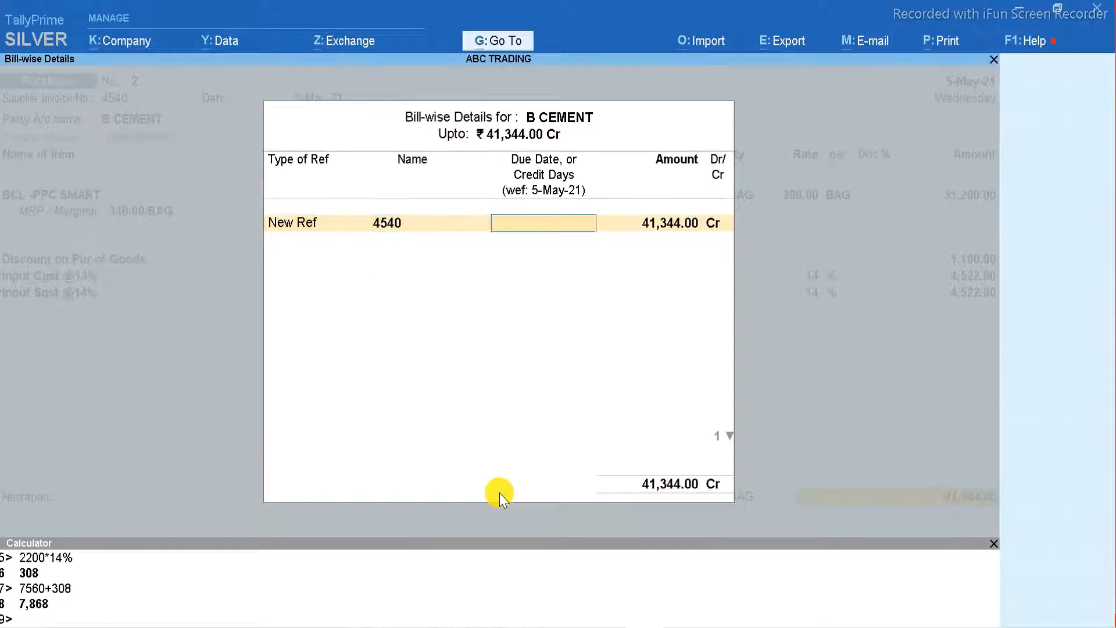
Step: Switch to Acrobat Reader and bring up the next purchase invoice, pur iron-03.pdf
{"action": "left_click", "coordinate": [960, 615]}
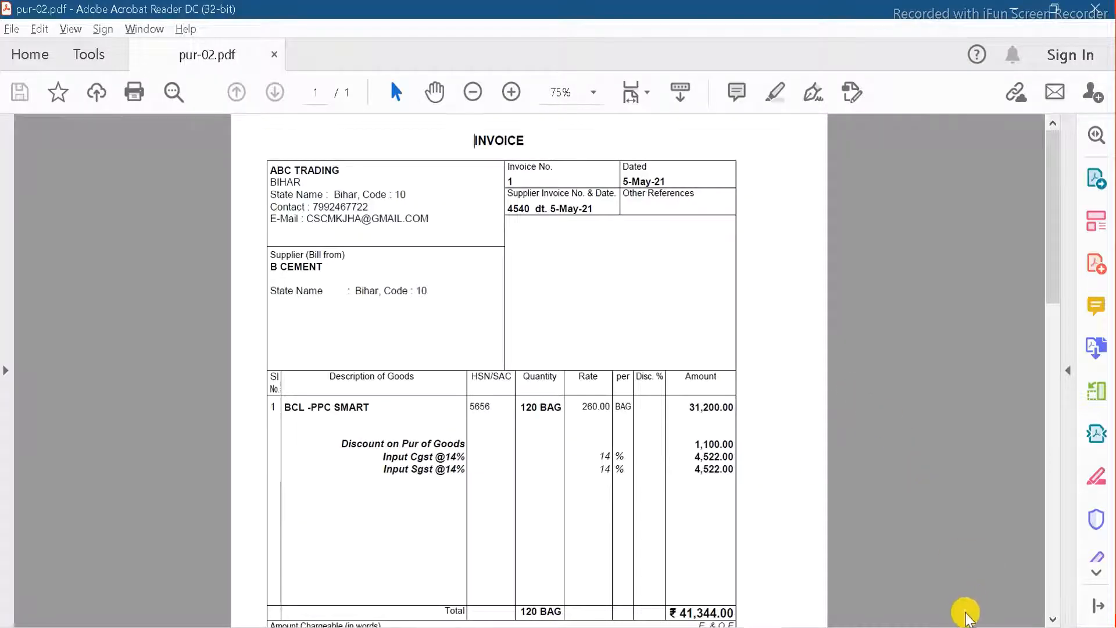
{"action": "left_click", "coordinate": [960, 615]}
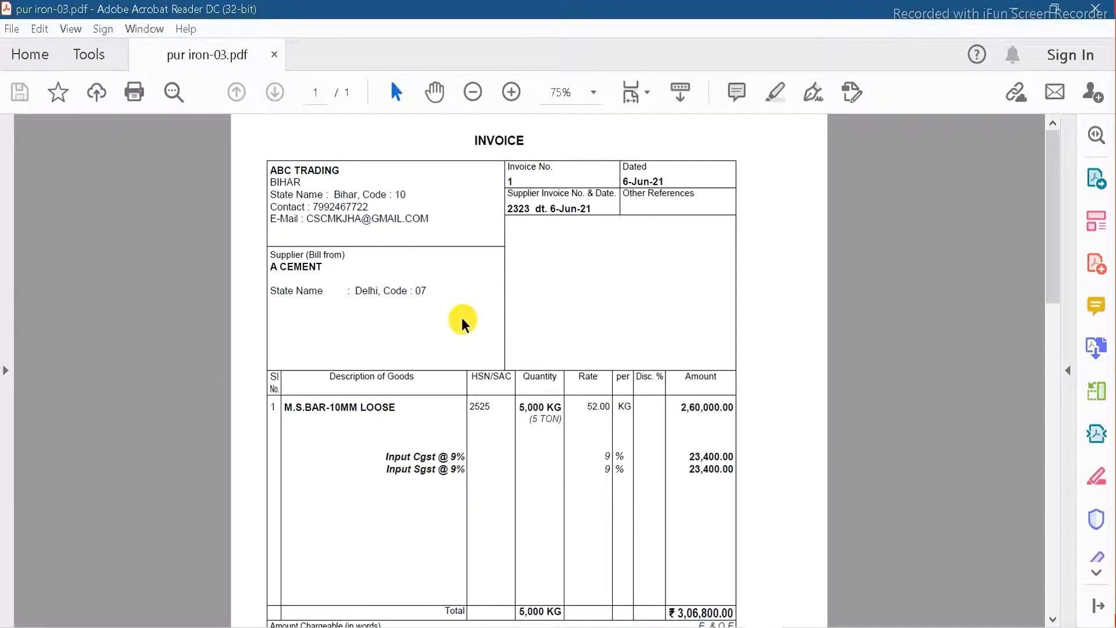
Step: Switch to TallyPrime and date the new purchase voucher 6-Jun-21, as on pur iron-03.pdf
{"action": "key", "text": "alt+Tab"}
{"action": "key", "text": "alt+Tab"}
{"action": "key", "text": "alt+Tab"}
{"action": "key", "text": "v"}
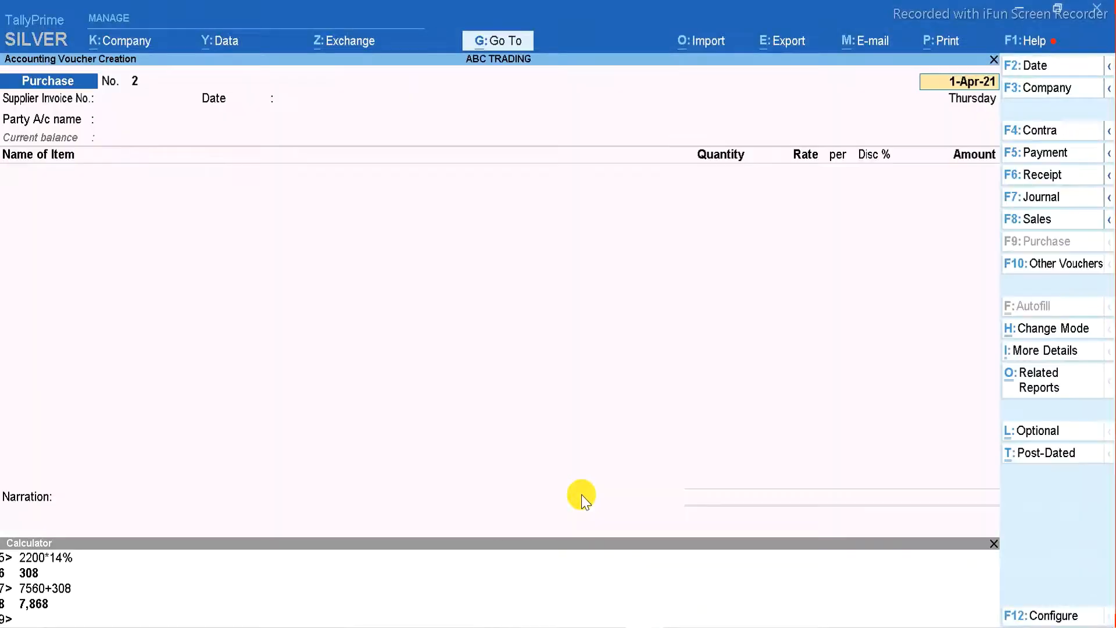
{"action": "key", "text": "alt+Tab"}
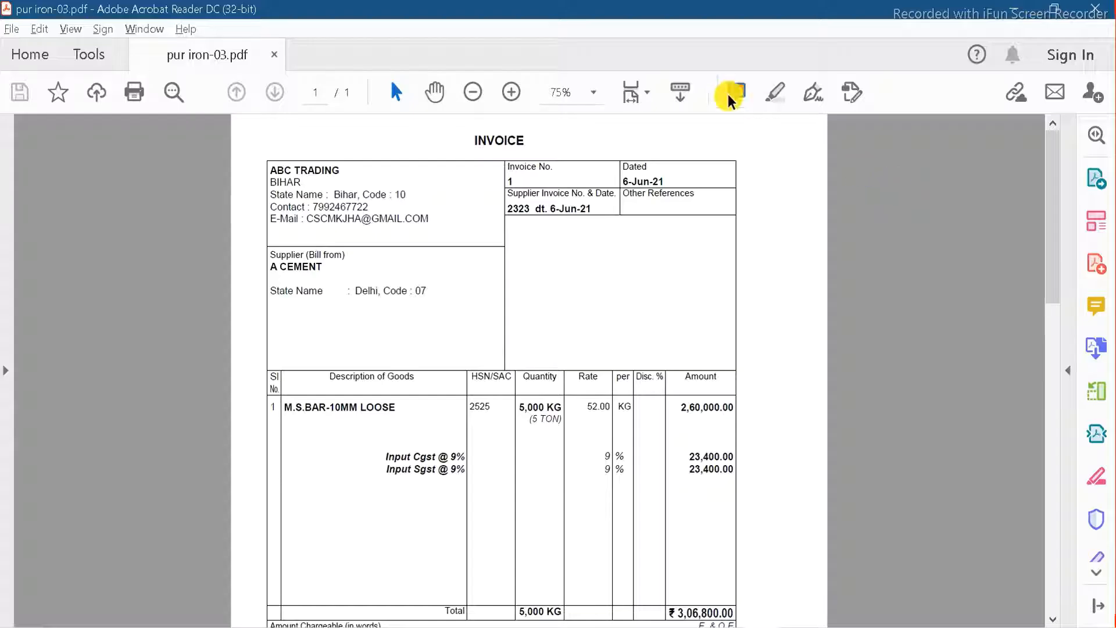
{"action": "key", "text": "alt+Tab"}
{"action": "type", "text": "6.6"}
{"action": "key", "text": "Return"}
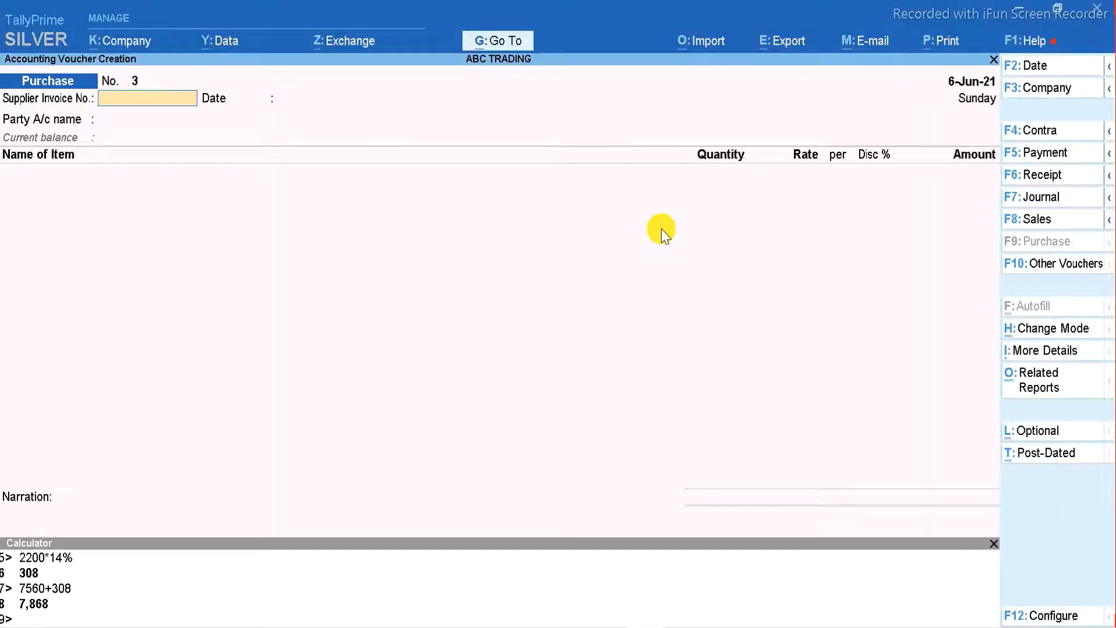
Step: Enter supplier invoice number 2323 from pur iron-03.pdf and accept 6-Jun-21 as its date
{"action": "key", "text": "alt+Tab"}
{"action": "key", "text": "alt+Tab"}
{"action": "type", "text": "2"}
{"action": "key", "text": "Return"}
{"action": "key", "text": "Return"}
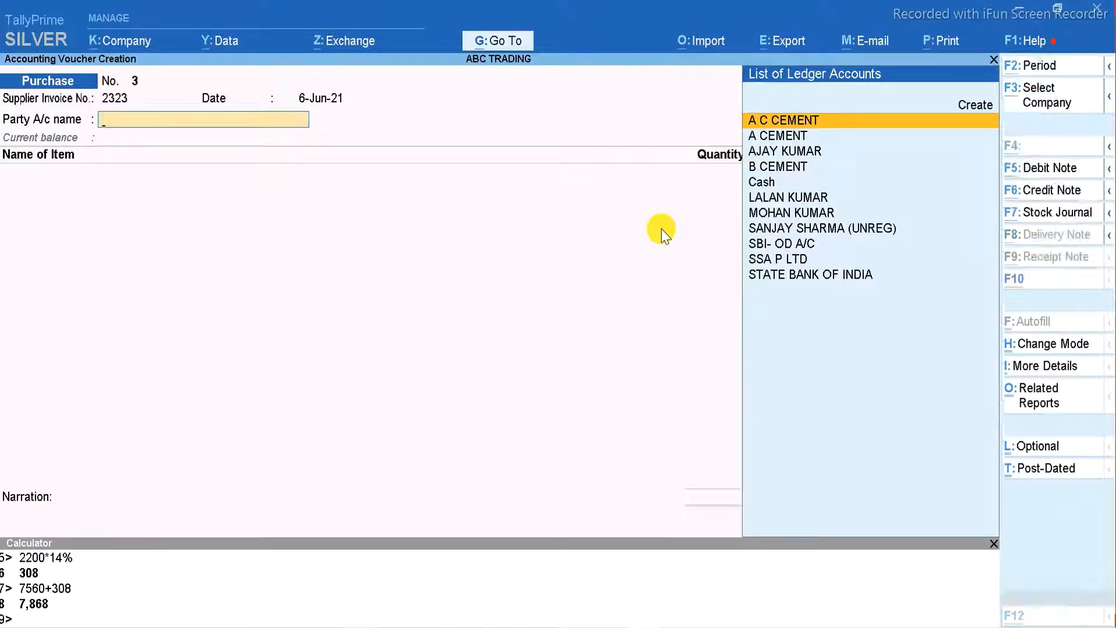
Step: Check the supplier on the PDF invoice and choose A CEMENT as the party account
{"action": "key", "text": "alt+Tab"}
{"action": "key", "text": "alt+Tab"}
{"action": "key", "text": "Down"}
{"action": "key", "text": "Return"}
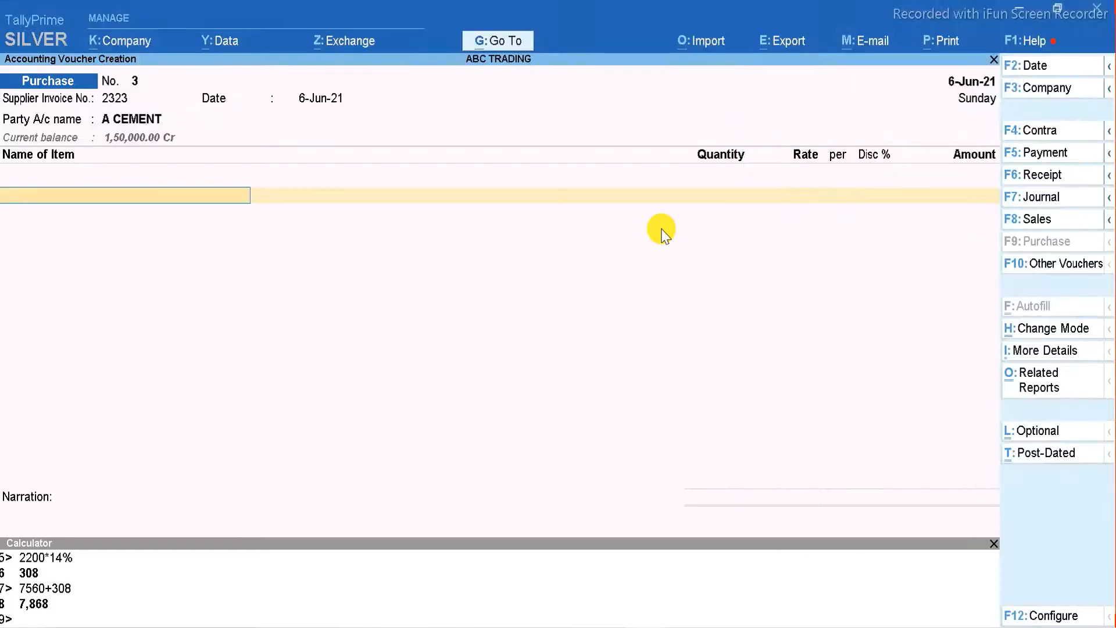
Step: Look up the goods on pur iron-03.pdf and choose M.S.BAR-10MM LOOSE as the stock item
{"action": "key", "text": "alt+Tab"}
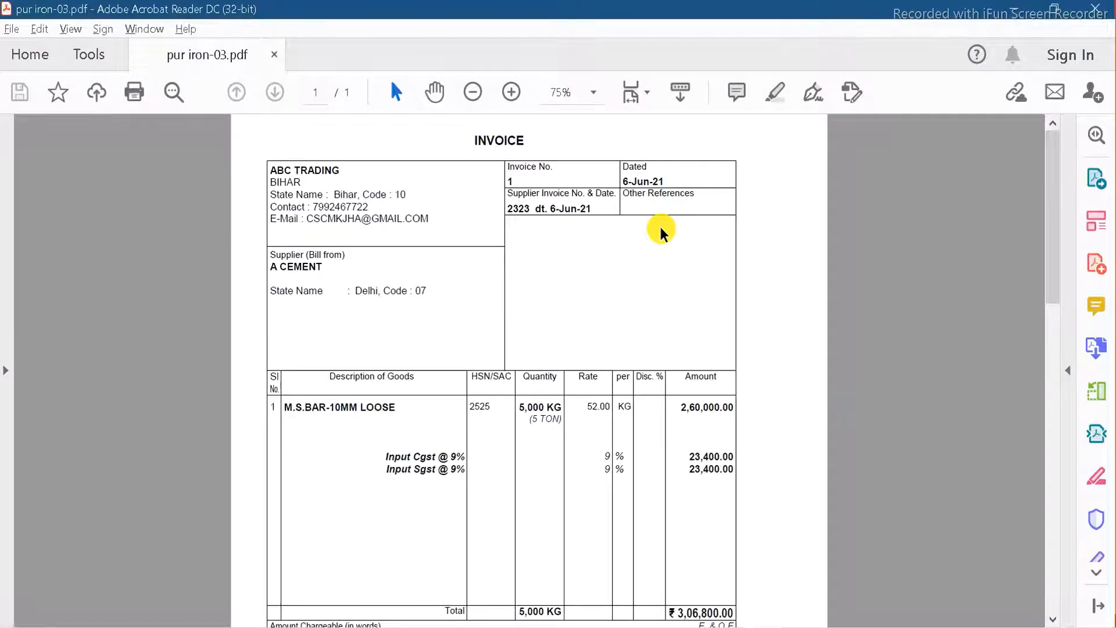
{"action": "key", "text": "alt+Tab"}
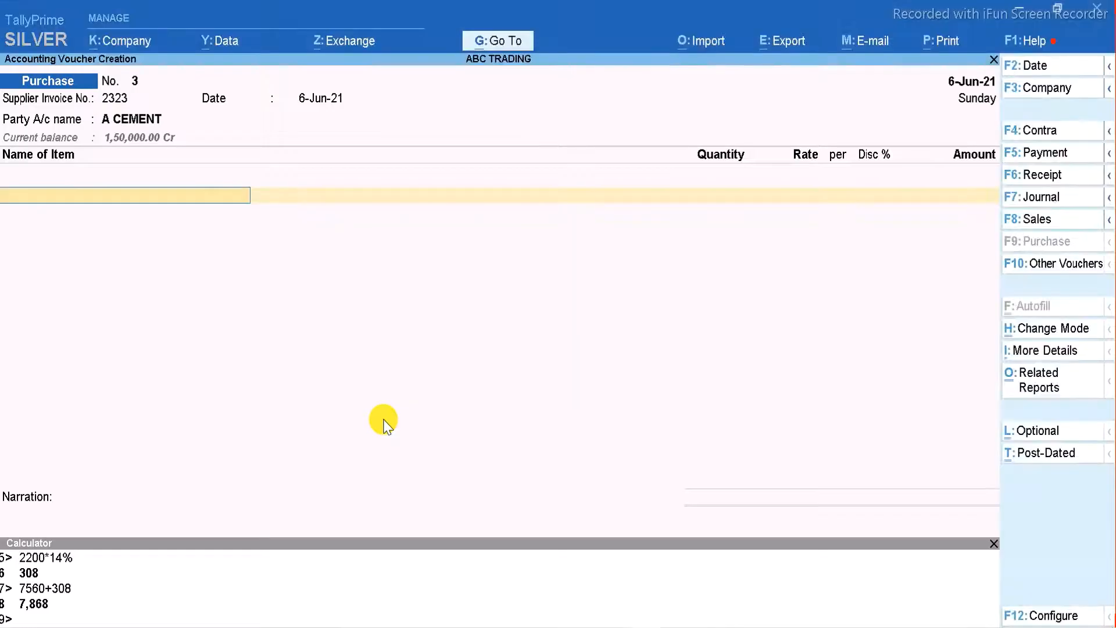
{"action": "type", "text": "Msba"}
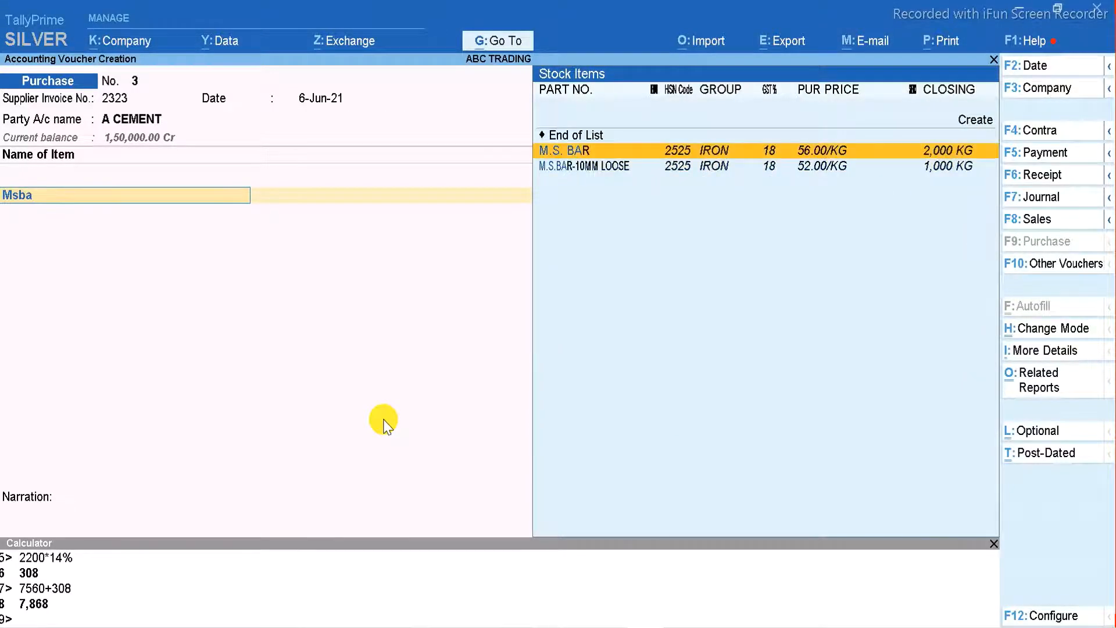
{"action": "key", "text": "Down"}
{"action": "key", "text": "Return"}
{"action": "key", "text": "Return"}
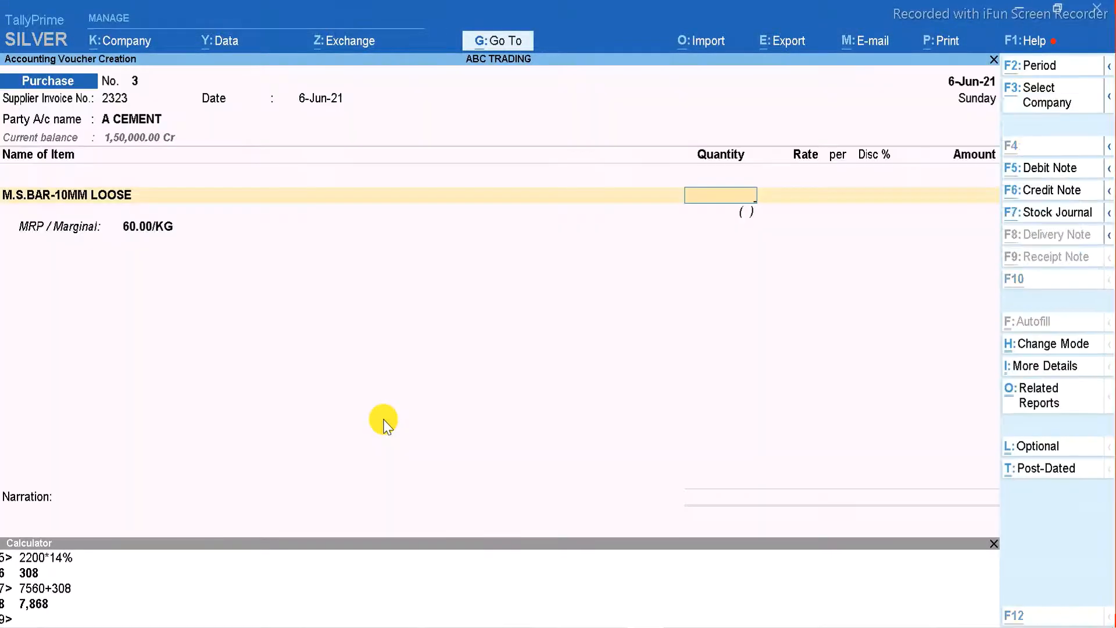
Step: Set the M.S.BAR-10MM LOOSE quantity to 5,000 KG, accept the 52.00 per KG rate and leave the discount blank
{"action": "key", "text": "alt+Tab"}
{"action": "key", "text": "alt+Tab"}
{"action": "type", "text": "5"}
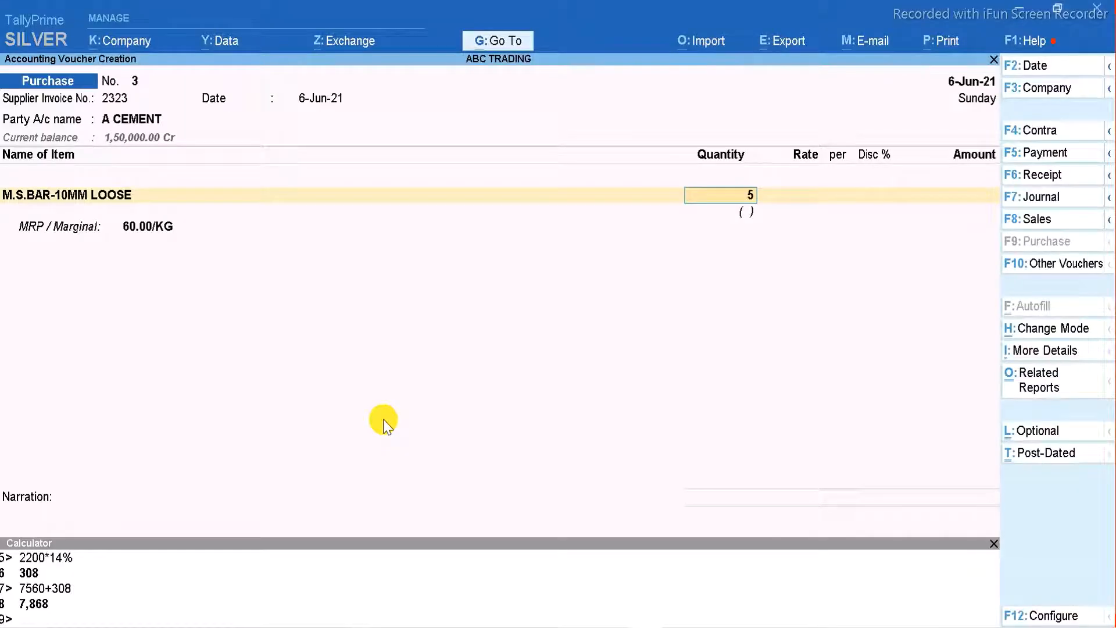
{"action": "type", "text": "200"}
{"action": "key", "text": "BackSpace"}
{"action": "key", "text": "BackSpace"}
{"action": "key", "text": "BackSpace"}
{"action": "type", "text": "000"}
{"action": "key", "text": "Return"}
{"action": "key", "text": "Return"}
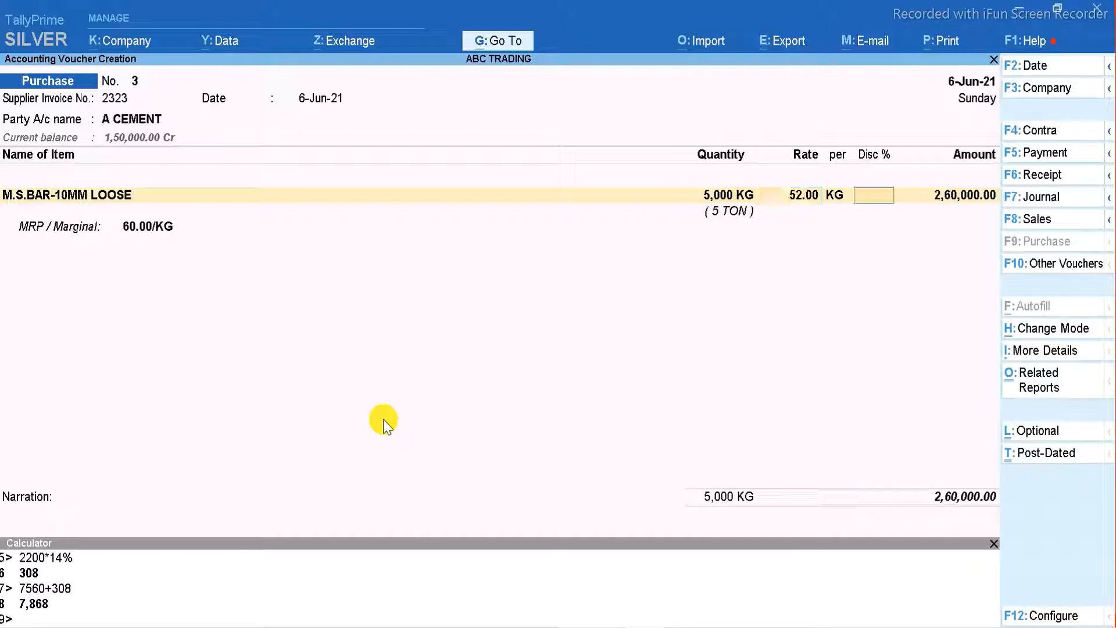
{"action": "key", "text": "Return"}
{"action": "key", "text": "Return"}
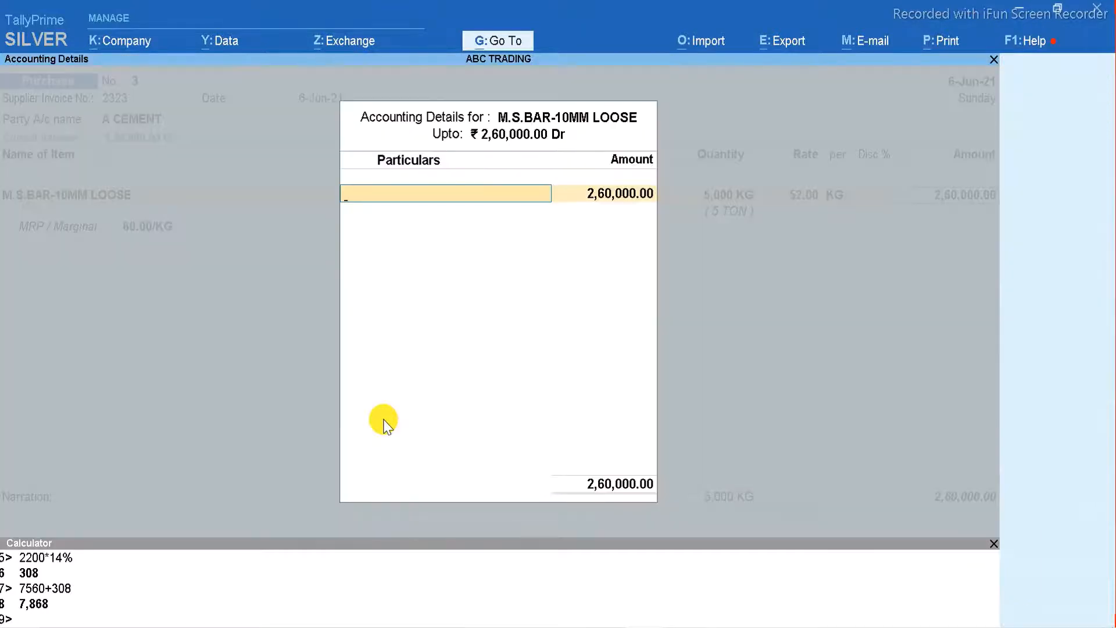
Step: Check the GST on the PDF, allocate the item to INTRA-STATE PUR @ 18% and accept the default tax classification
{"action": "key", "text": "alt+Tab"}
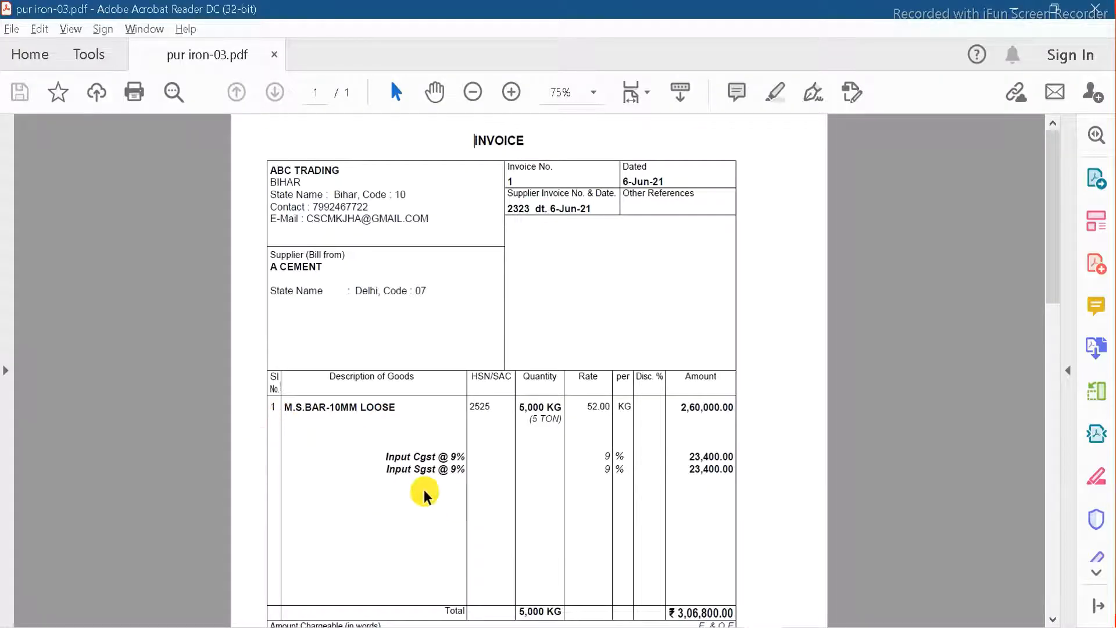
{"action": "key", "text": "alt+Tab"}
{"action": "type", "text": "P"}
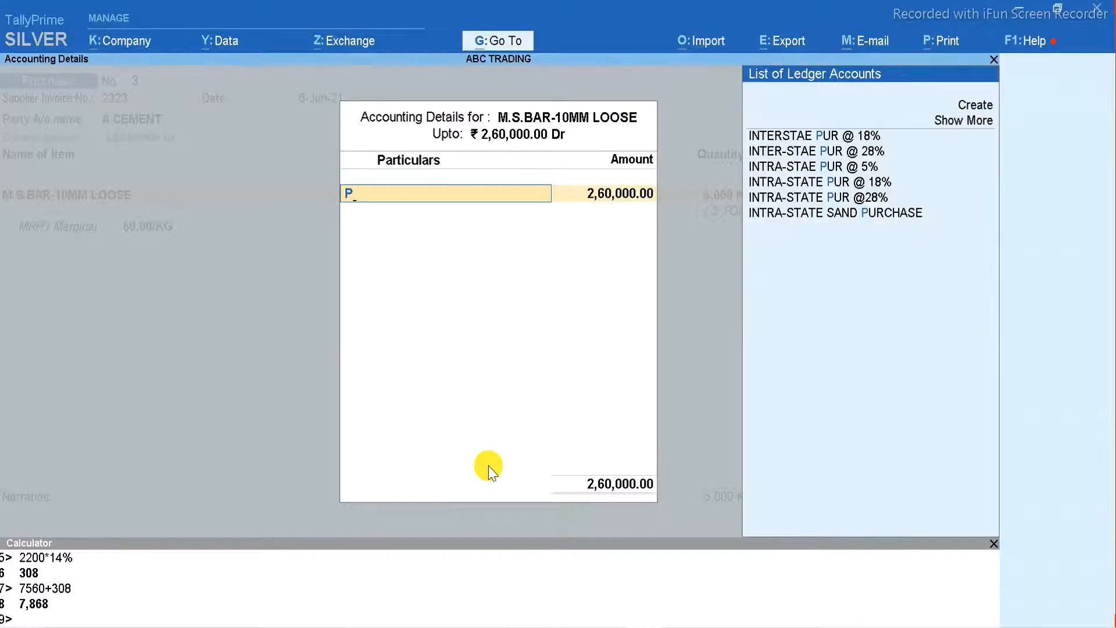
{"action": "key", "text": "Up"}
{"action": "key", "text": "Up"}
{"action": "key", "text": "Up"}
{"action": "key", "text": "Return"}
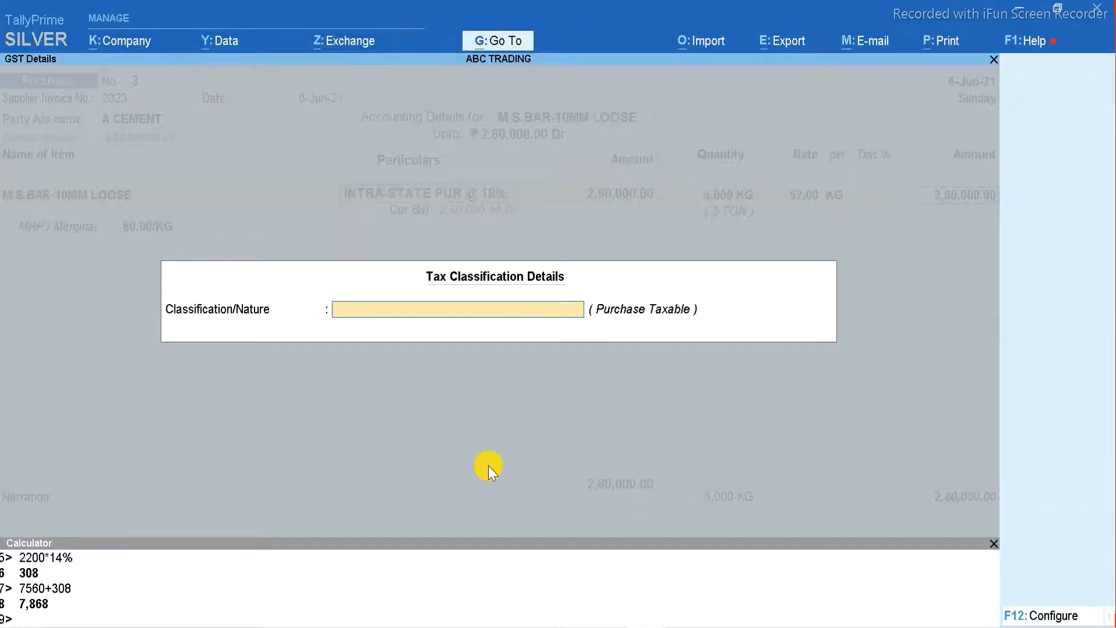
{"action": "key", "text": "Return"}
{"action": "key", "text": "Return"}
{"action": "key", "text": "Return"}
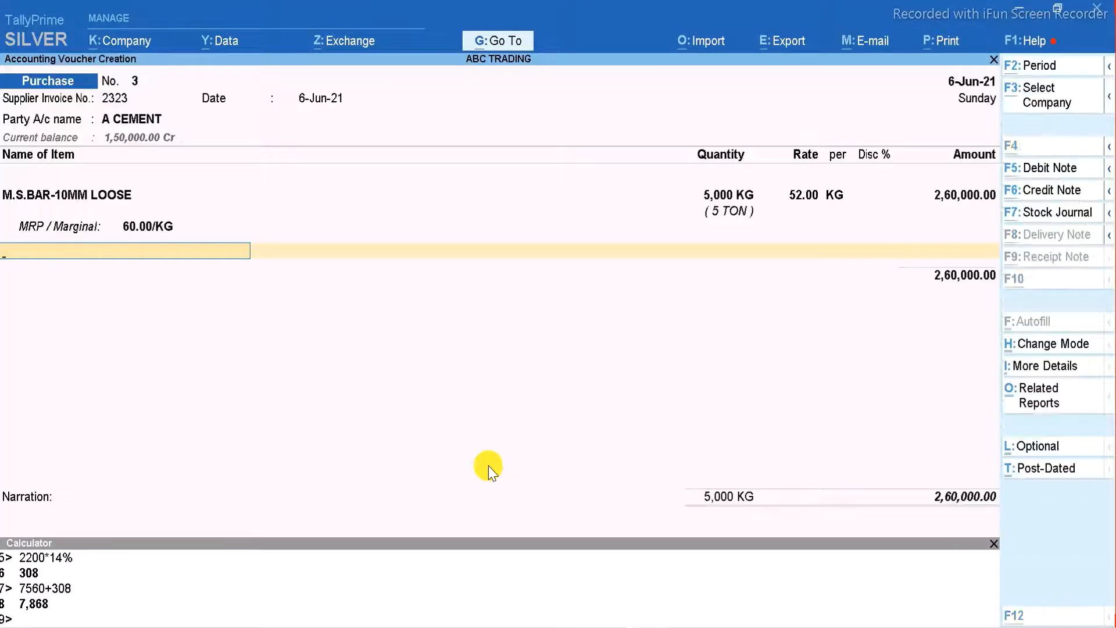
Step: End the item list and add Input Cgst @ 9% as the first ledger line, accepting its calculated amount
{"action": "key", "text": "alt+Tab"}
{"action": "key", "text": "alt+Tab"}
{"action": "key", "text": "Return"}
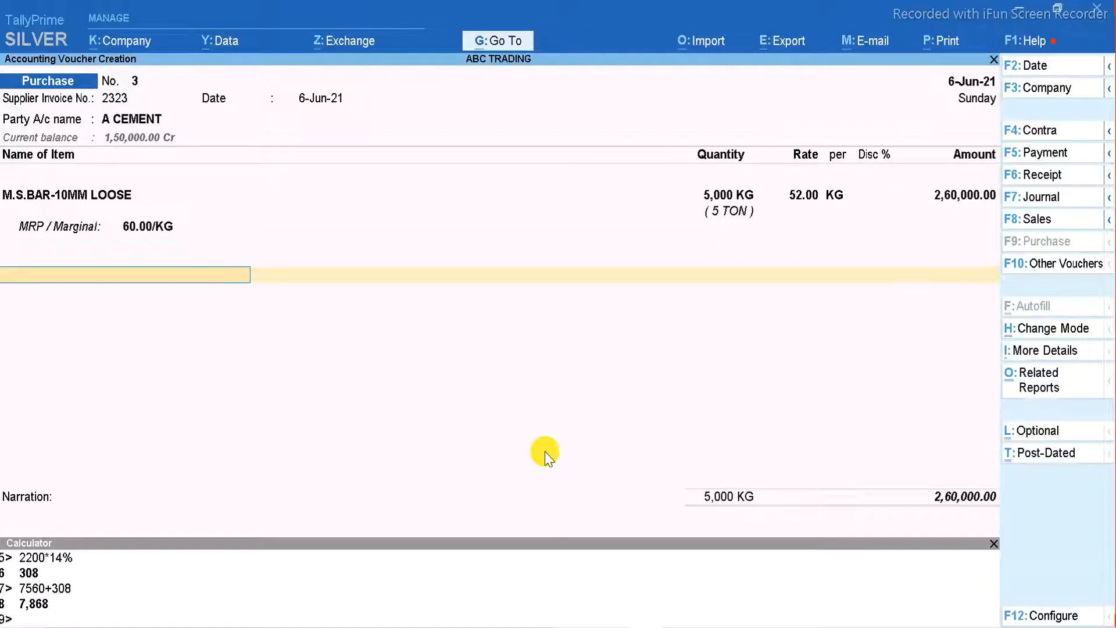
{"action": "type", "text": "Inp"}
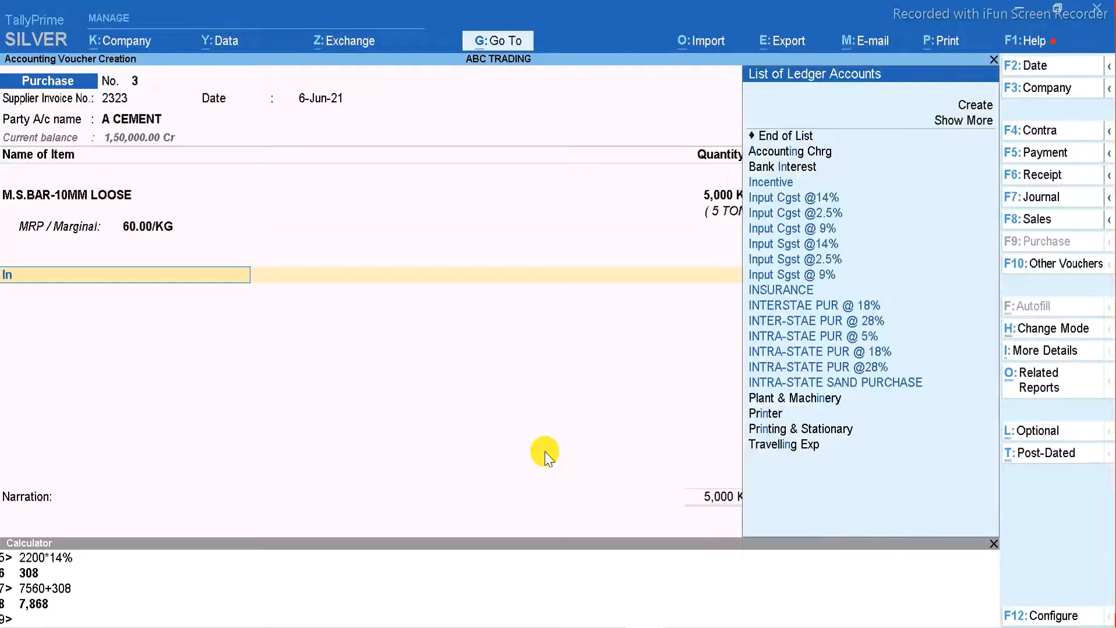
{"action": "key", "text": "Down"}
{"action": "key", "text": "Down"}
{"action": "key", "text": "Down"}
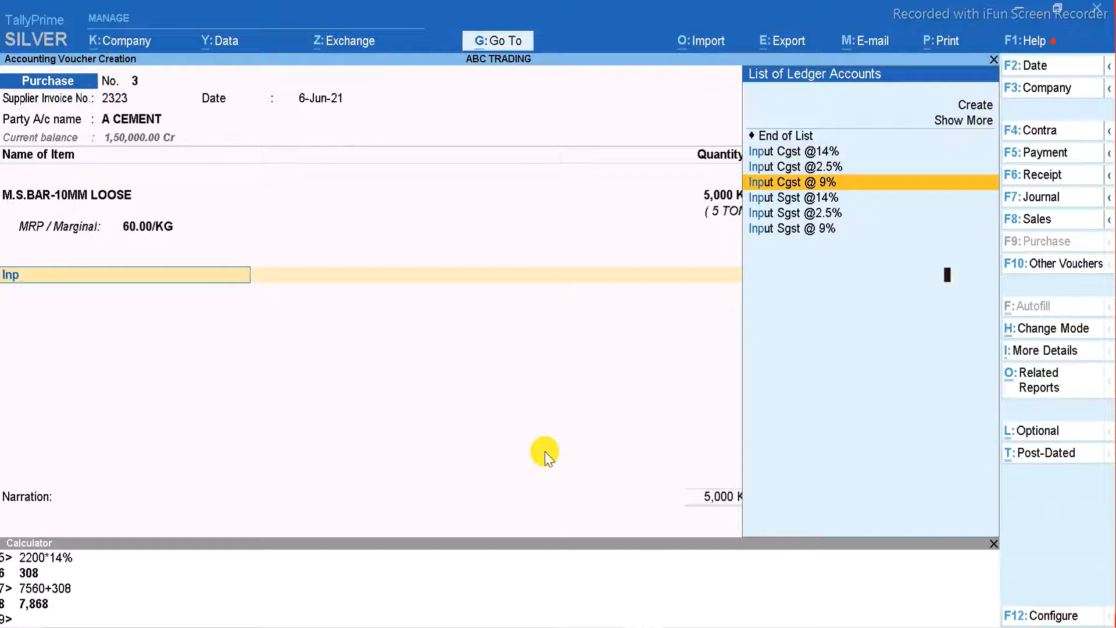
{"action": "key", "text": "Return"}
{"action": "key", "text": "Return"}
Step: Add Input Sgst @ 9% as the next ledger line and accept its amount after comparing the totals with pur iron-03.pdf
{"action": "type", "text": "Inp"}
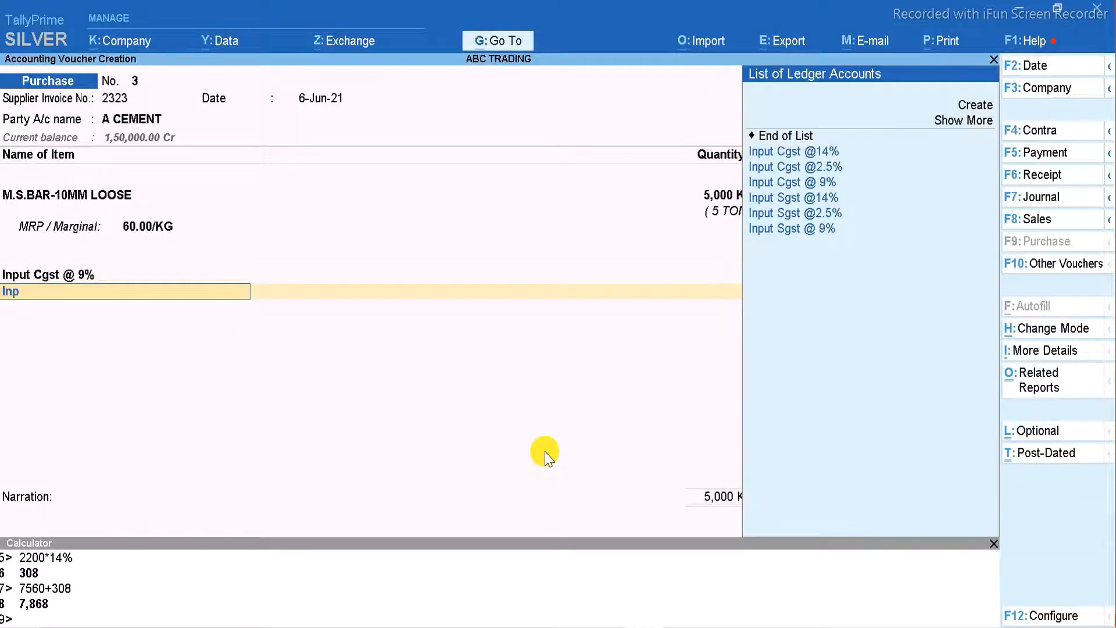
{"action": "key", "text": "Down"}
{"action": "key", "text": "Down"}
{"action": "key", "text": "Down"}
{"action": "key", "text": "Down"}
{"action": "key", "text": "Down"}
{"action": "key", "text": "Down"}
{"action": "key", "text": "Return"}
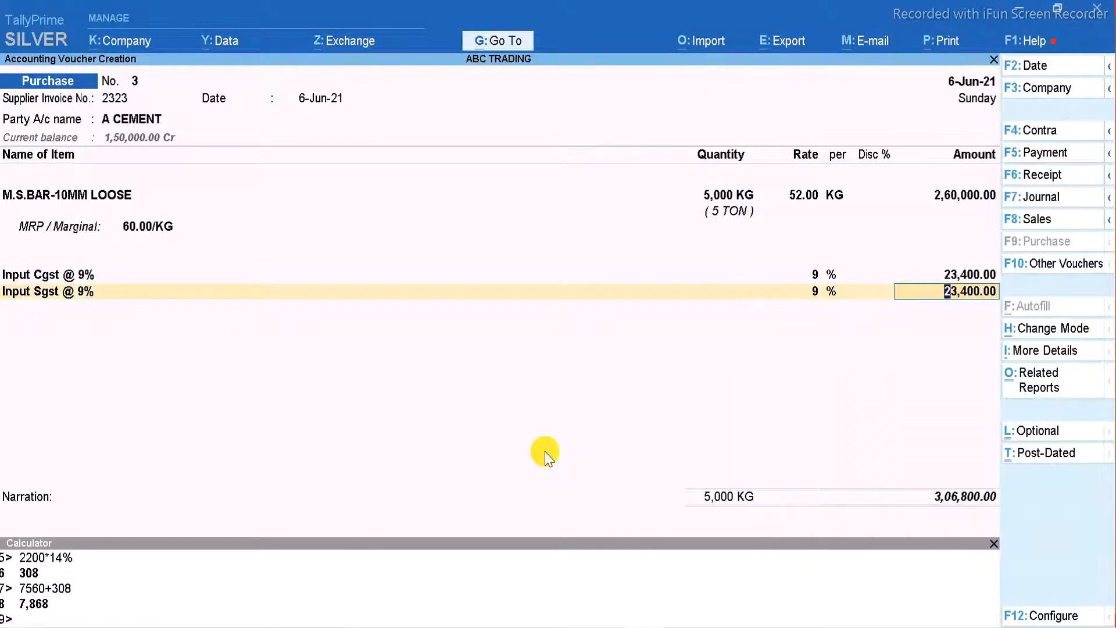
{"action": "key", "text": "alt+Tab"}
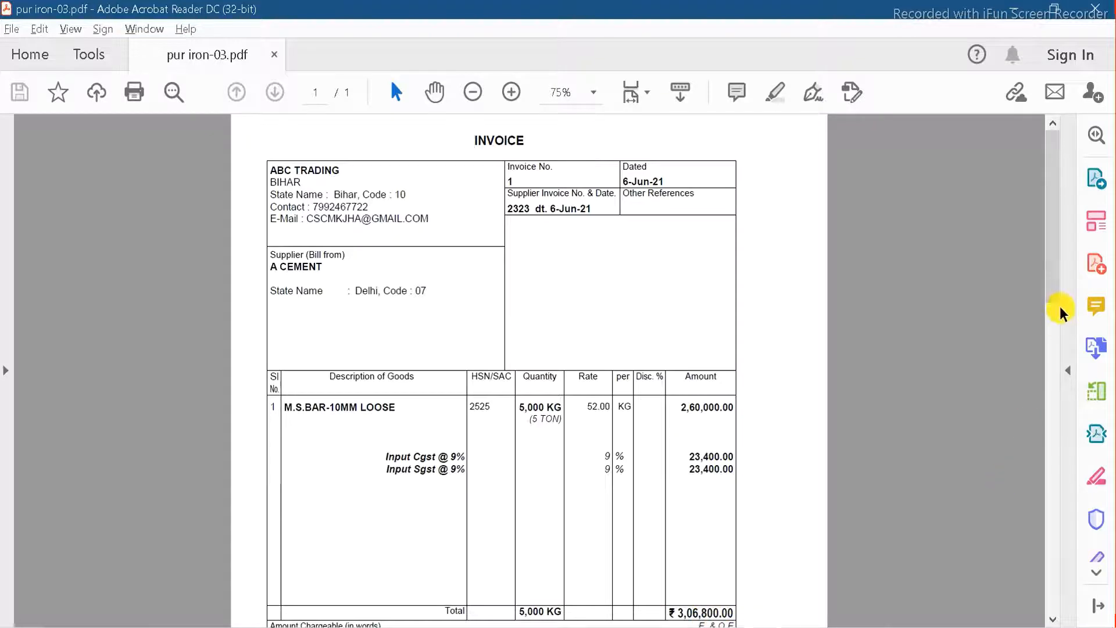
{"action": "left_click_drag", "start_coordinate": [1052, 275], "coordinate": [1049, 417]}
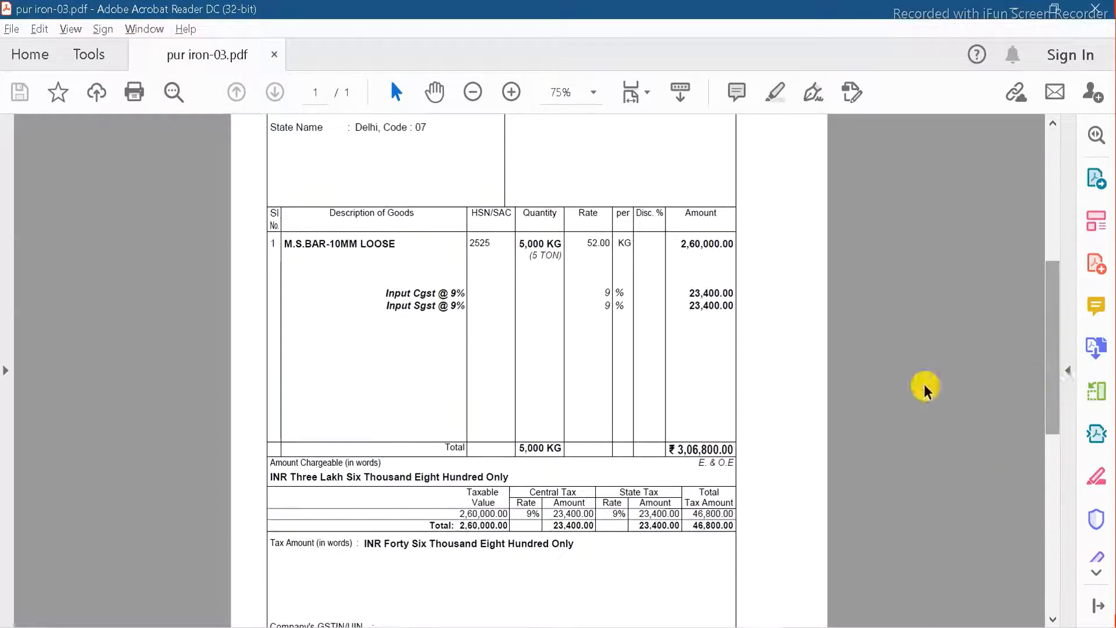
{"action": "key", "text": "alt+Tab"}
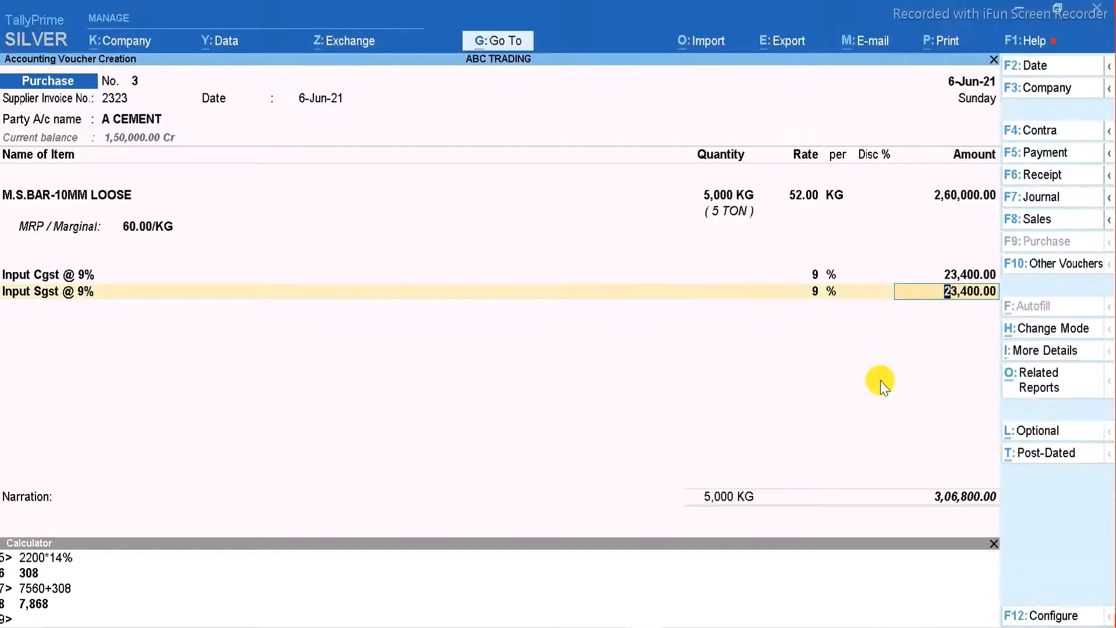
{"action": "key", "text": "Return"}
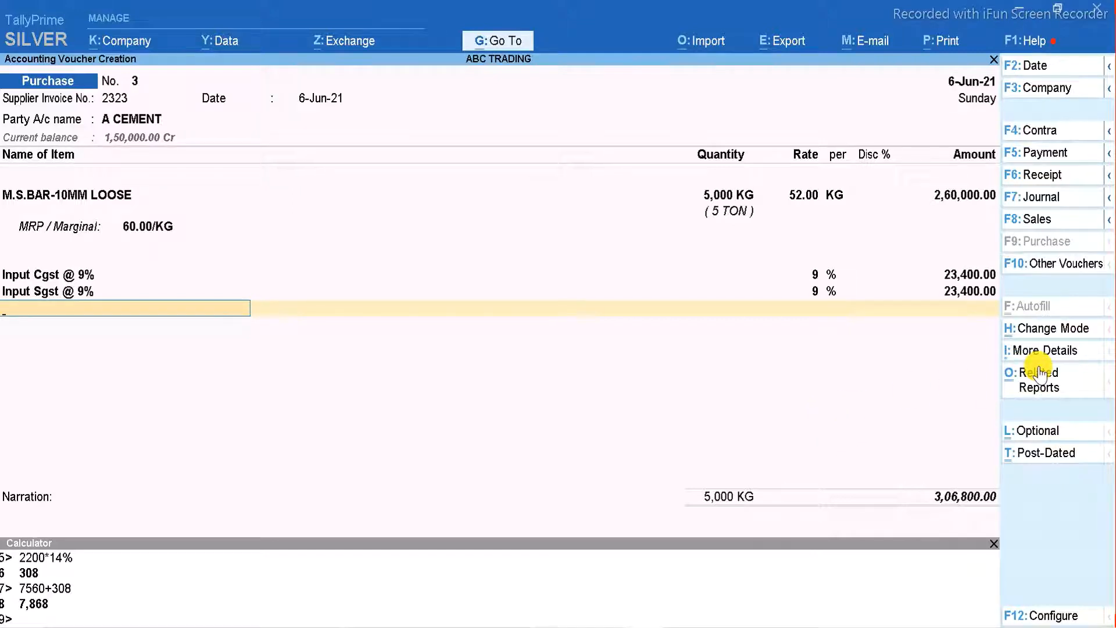
Step: Add Round Off as a ledger line, review its ledger's rounding settings and return to its blank amount
{"action": "type", "text": "Ro"}
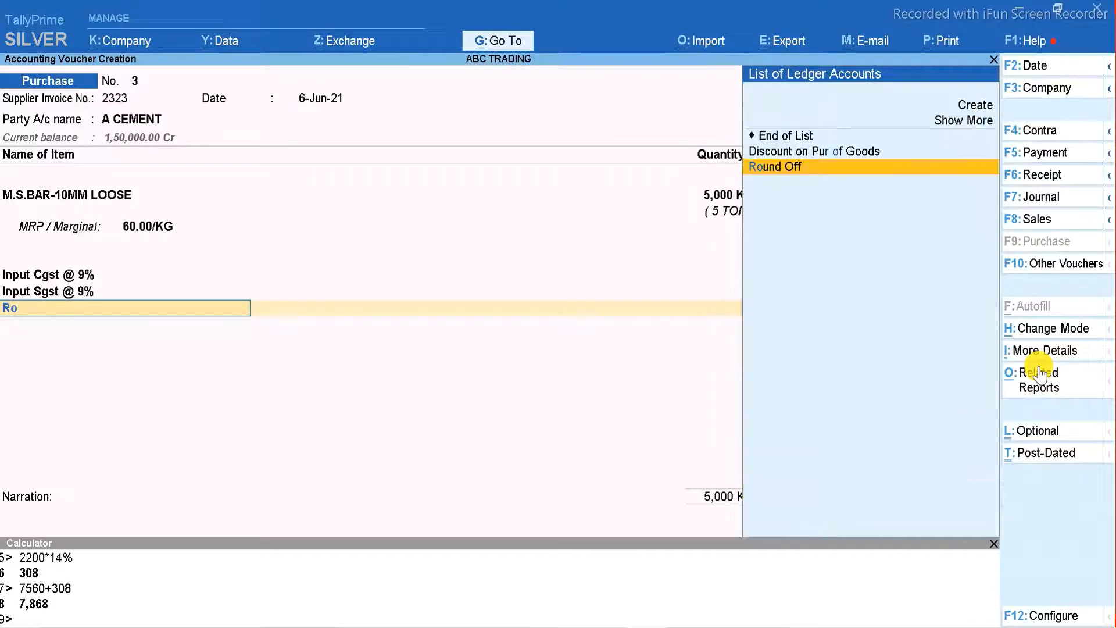
{"action": "key", "text": "Return"}
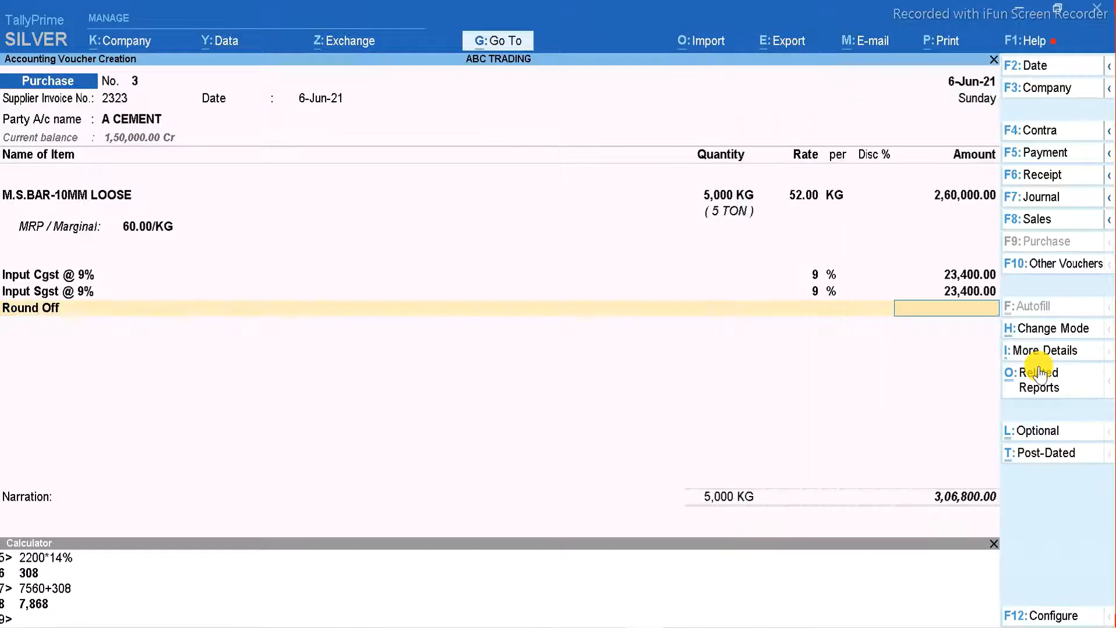
{"action": "key", "text": "BackSpace"}
{"action": "key", "text": "ctrl+Return"}
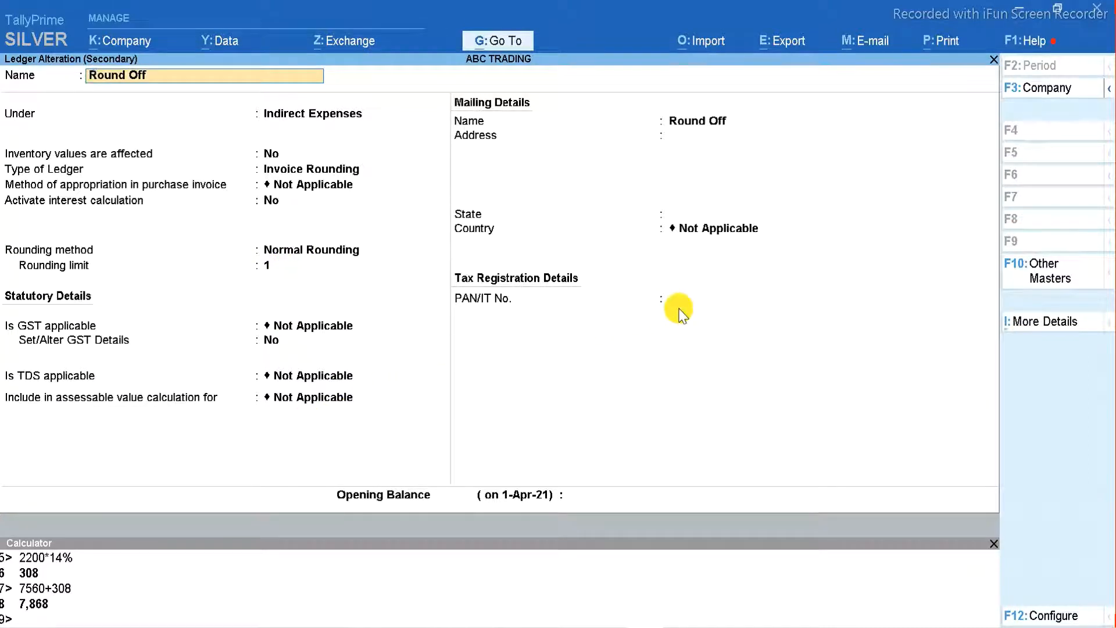
{"action": "key", "text": "ctrl+a"}
{"action": "key", "text": "Return"}
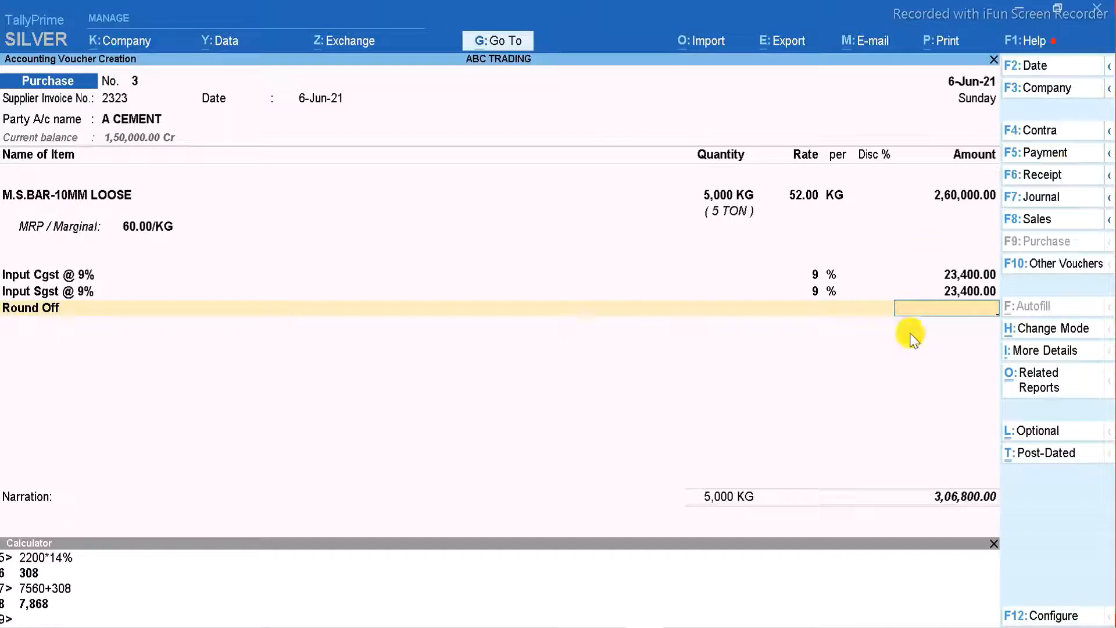
Step: Finish the ledger lines and allocate the invoice total to A CEMENT as a New Ref
{"action": "key", "text": "Return"}
{"action": "key", "text": "Return"}
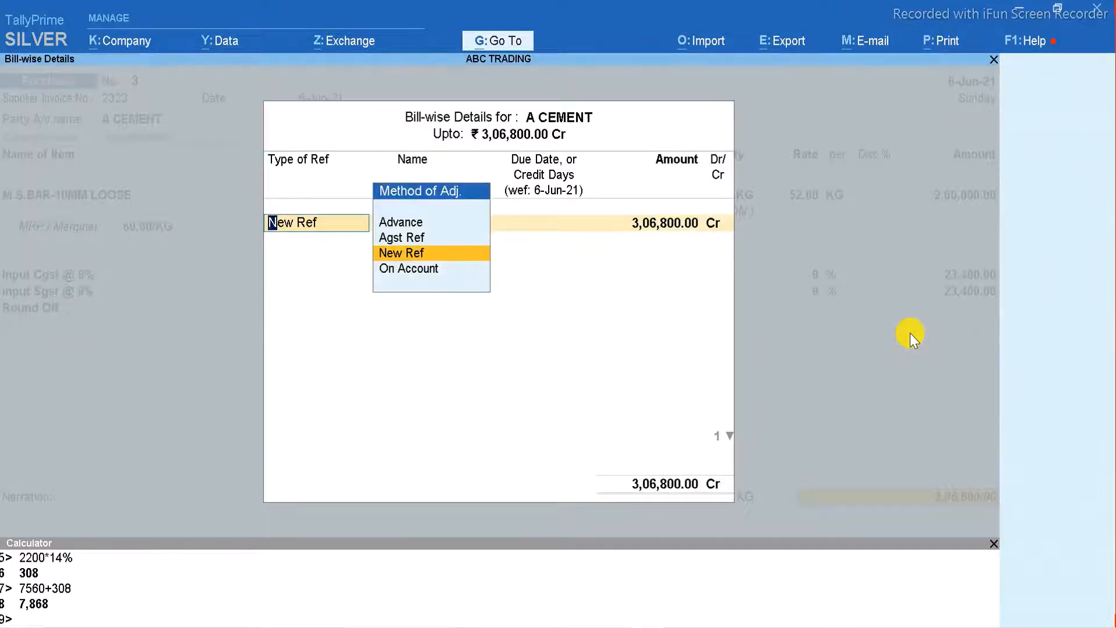
{"action": "key", "text": "Return"}
{"action": "key", "text": "Return"}
{"action": "key", "text": "Return"}
{"action": "key", "text": "Return"}
{"action": "key", "text": "Return"}
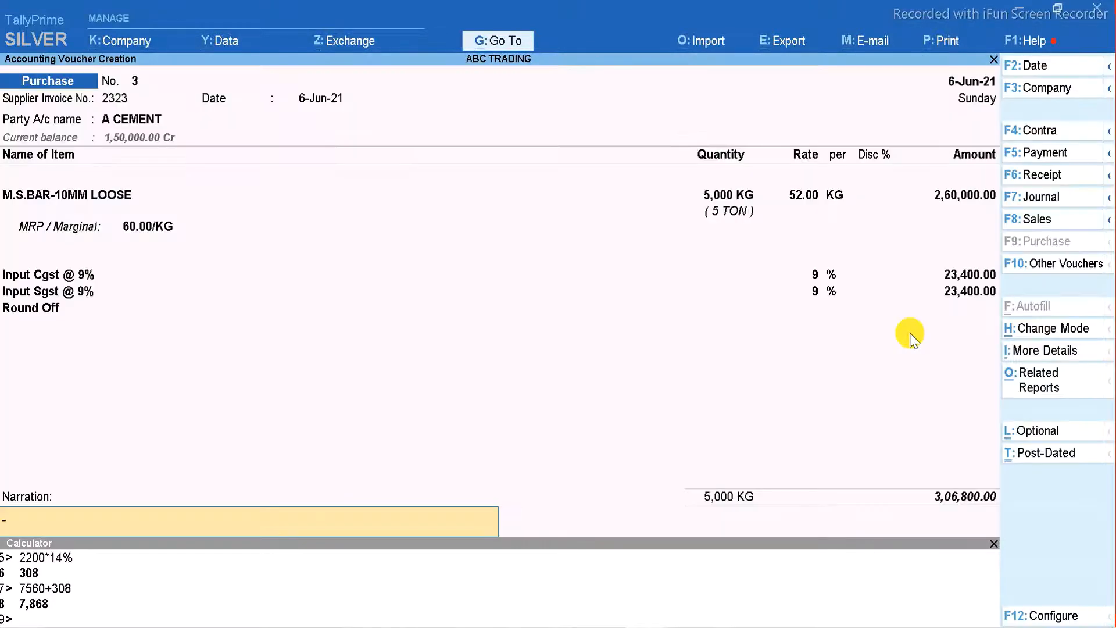
Step: Leave the narration blank and save the A CEMENT purchase voucher
{"action": "key", "text": "Return"}
{"action": "key", "text": "Return"}
{"action": "key", "text": "Return"}
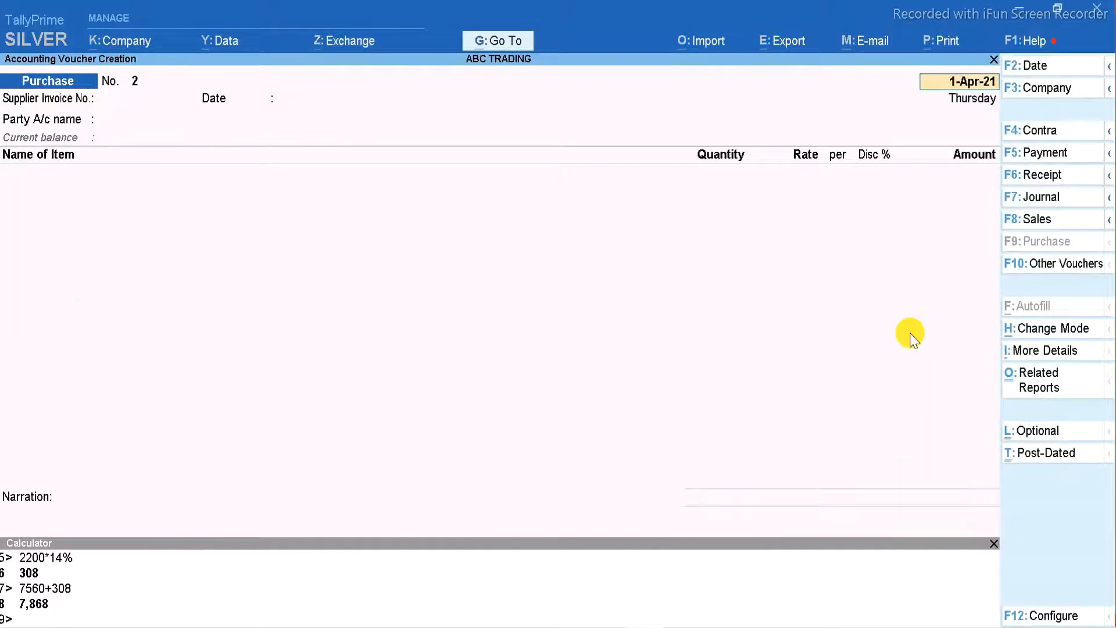
Step: Check the date in pur-04.pdf and set the purchase voucher date to 6-6 in TallyPrime
{"action": "key", "text": "alt+Tab"}
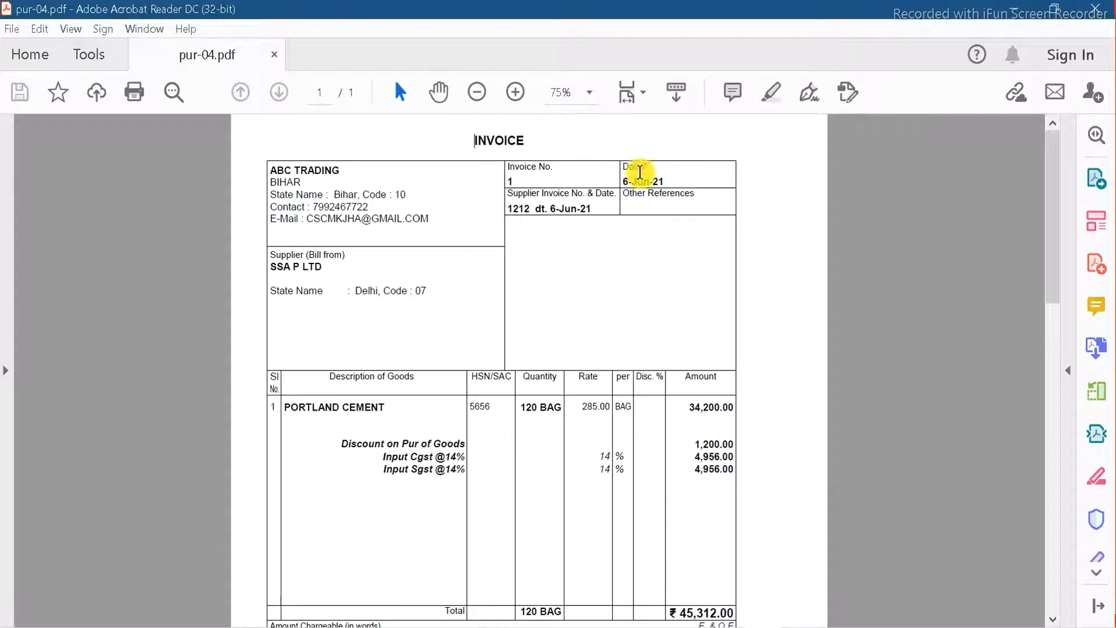
{"action": "key", "text": "alt+Tab"}
{"action": "key", "text": "alt+Tab"}
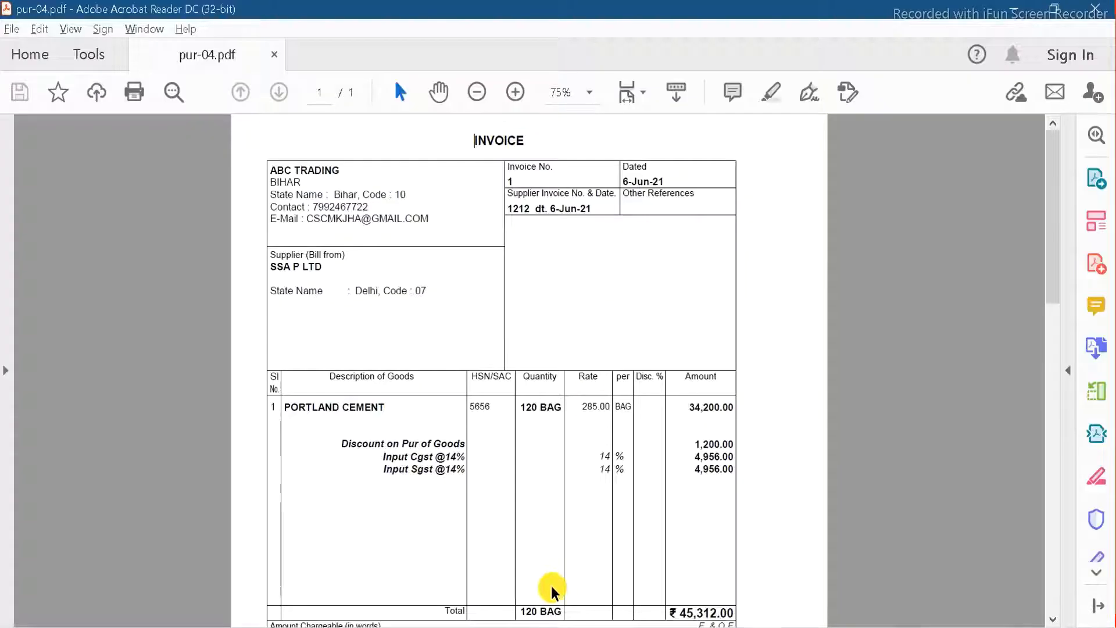
{"action": "left_click", "coordinate": [608, 627]}
{"action": "type", "text": "6-6"}
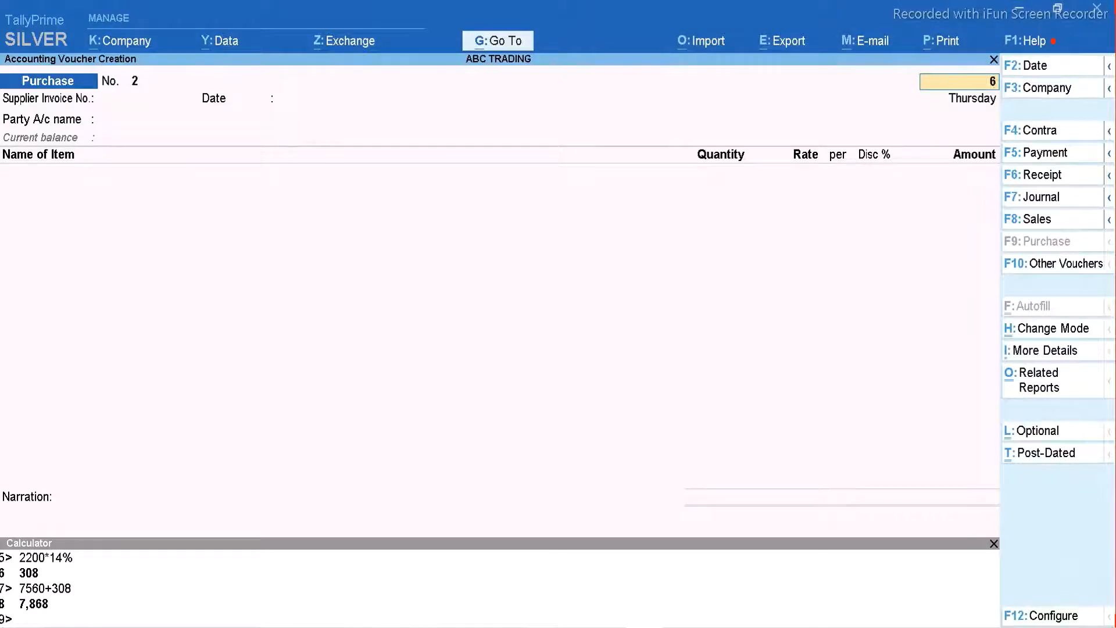
{"action": "key", "text": "Return"}
Step: Enter supplier invoice number 1212 dated 6-Jun-21 from pur-04.pdf and select SSA P LTD as the party account
{"action": "key", "text": "alt+Tab"}
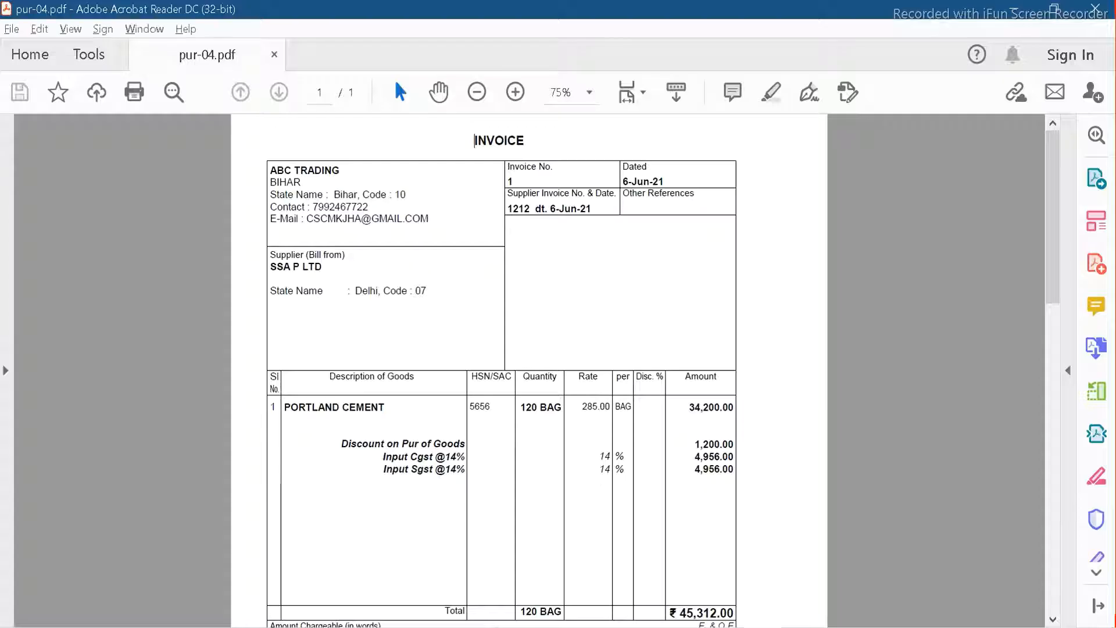
{"action": "key", "text": "alt+Tab"}
{"action": "type", "text": "1212"}
{"action": "key", "text": "Return"}
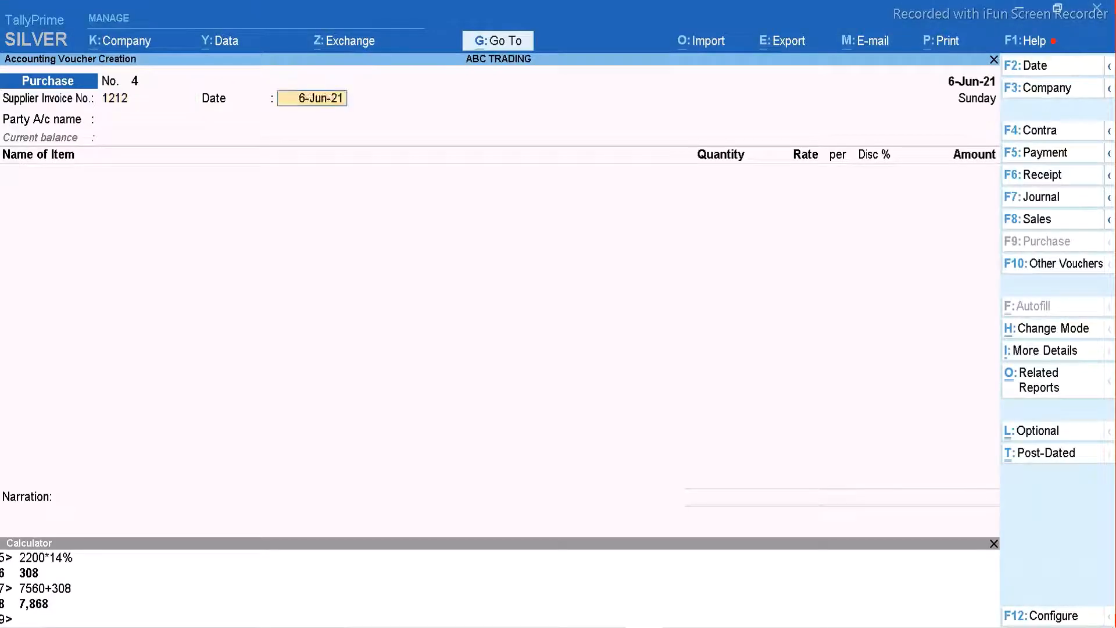
{"action": "key", "text": "Return"}
{"action": "key", "text": "alt+Tab"}
{"action": "key", "text": "alt+Tab"}
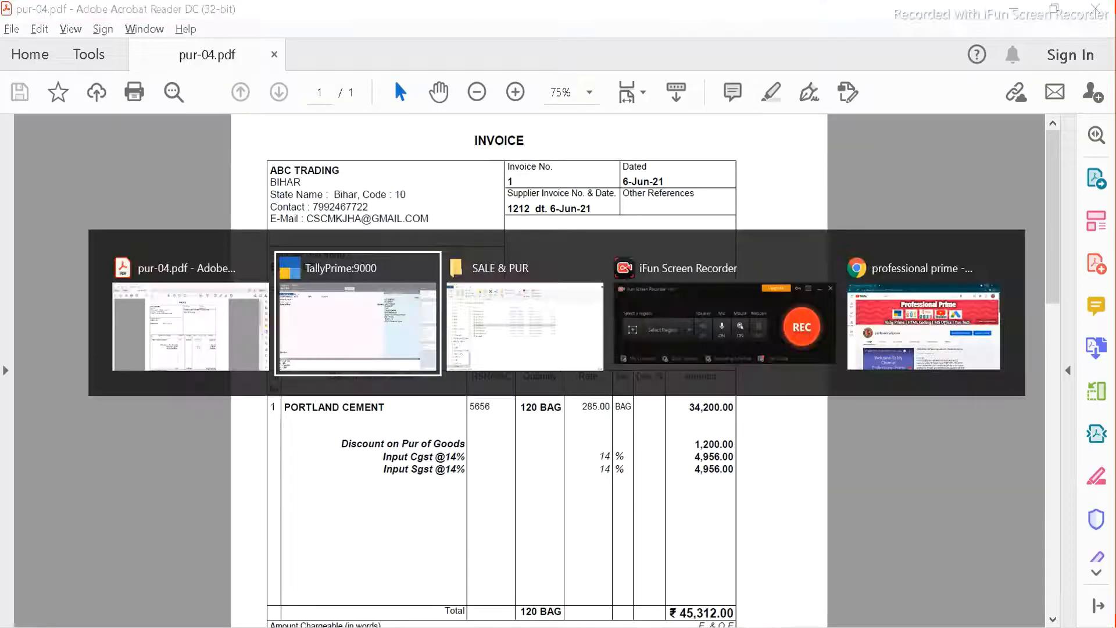
{"action": "type", "text": "Ssa"}
{"action": "key", "text": "Return"}
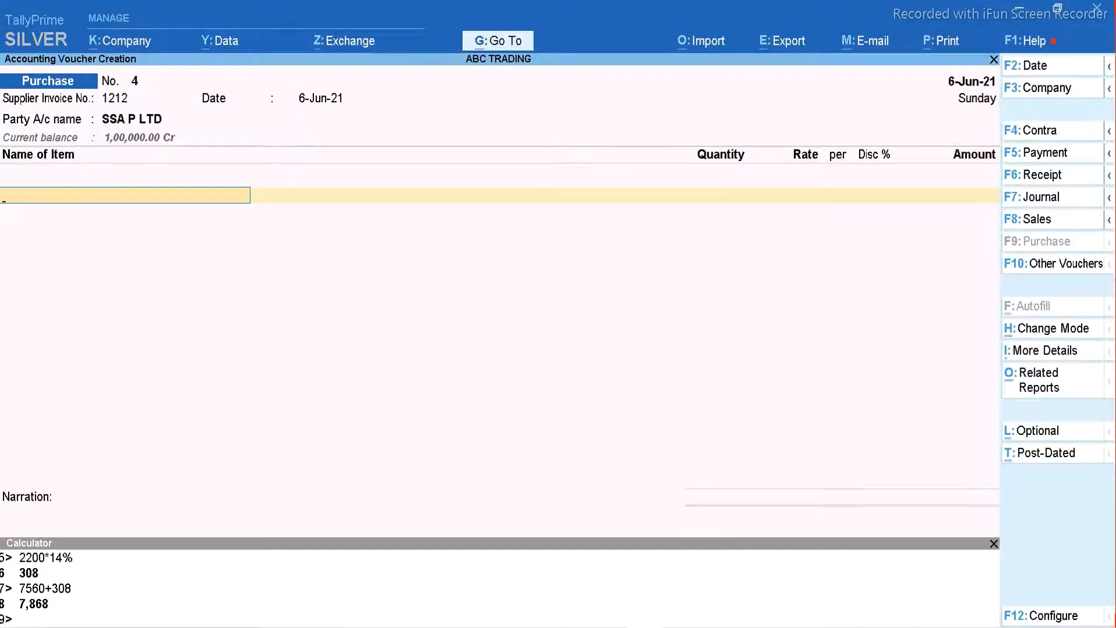
Step: Select PORTLAND CEMENT as the stock item, as listed in pur-04.pdf, and accept its MRP
{"action": "key", "text": "alt+Tab"}
{"action": "key", "text": "alt+Tab"}
{"action": "type", "text": "Po"}
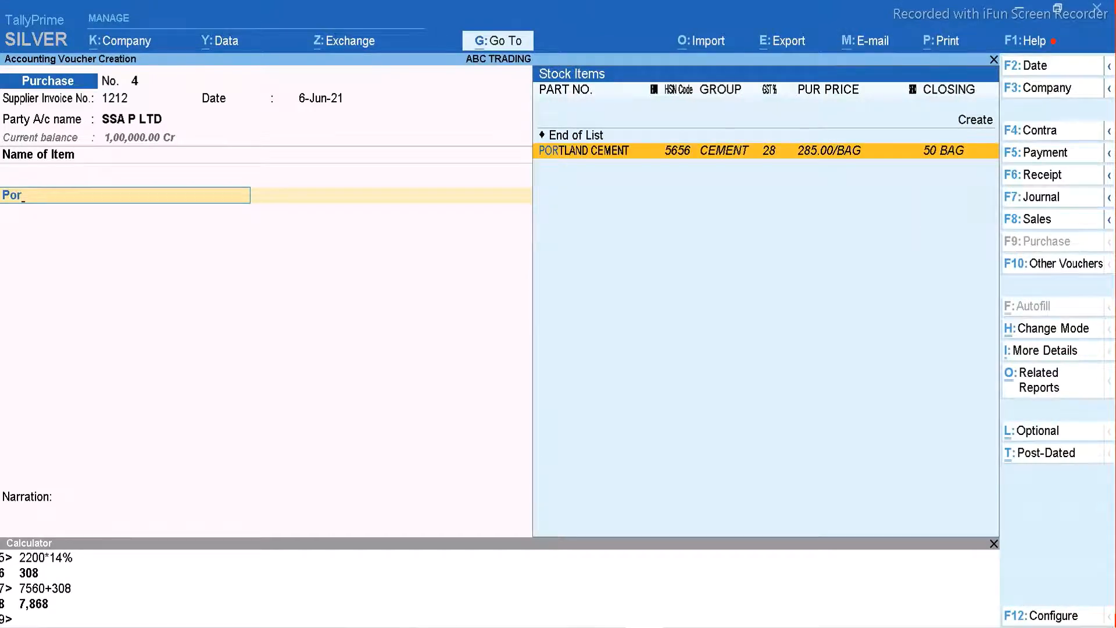
{"action": "key", "text": "Return"}
{"action": "key", "text": "Return"}
Step: Set the PORTLAND CEMENT quantity to 120 BAG per the invoice and accept the 285.00 rate and the line amount
{"action": "key", "text": "alt+Tab"}
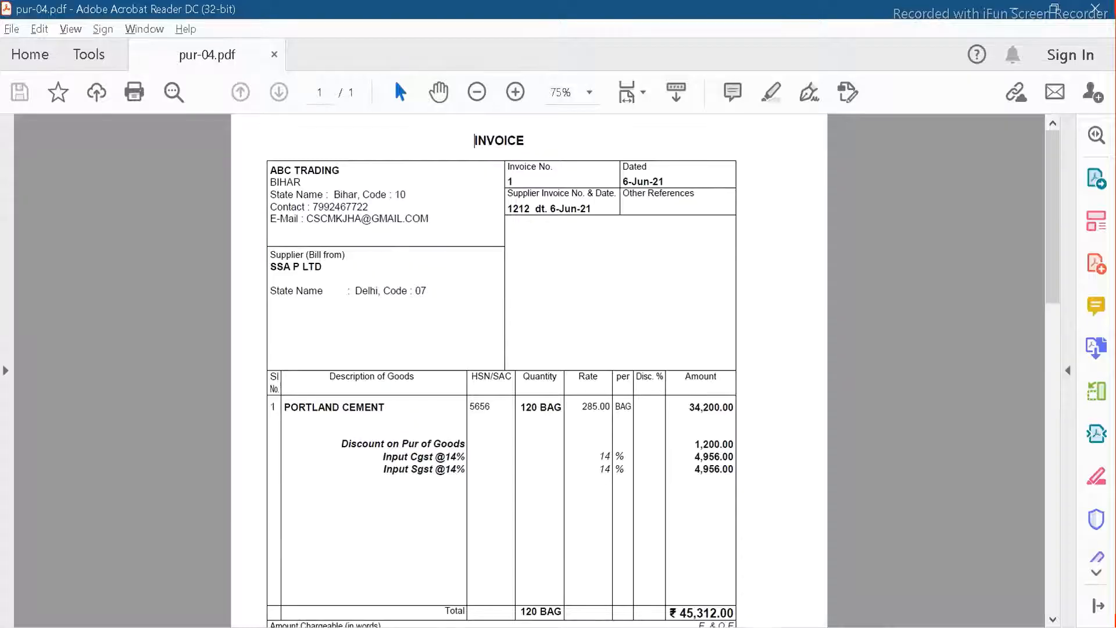
{"action": "key", "text": "alt+Tab"}
{"action": "type", "text": "120"}
{"action": "key", "text": "Return"}
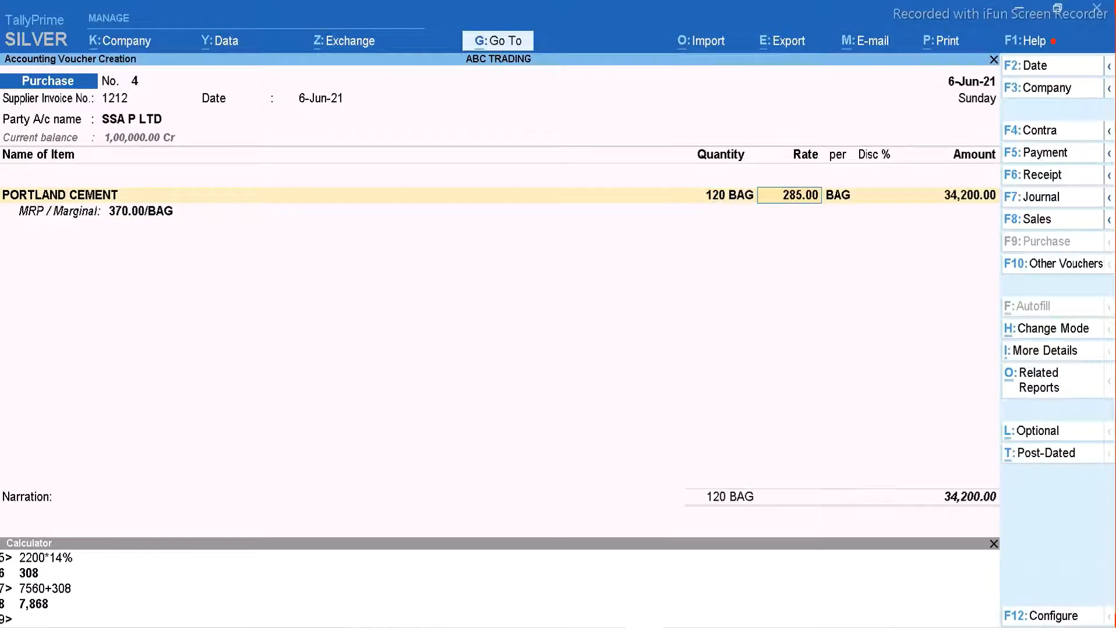
{"action": "key", "text": "Return"}
{"action": "key", "text": "Return"}
{"action": "key", "text": "Return"}
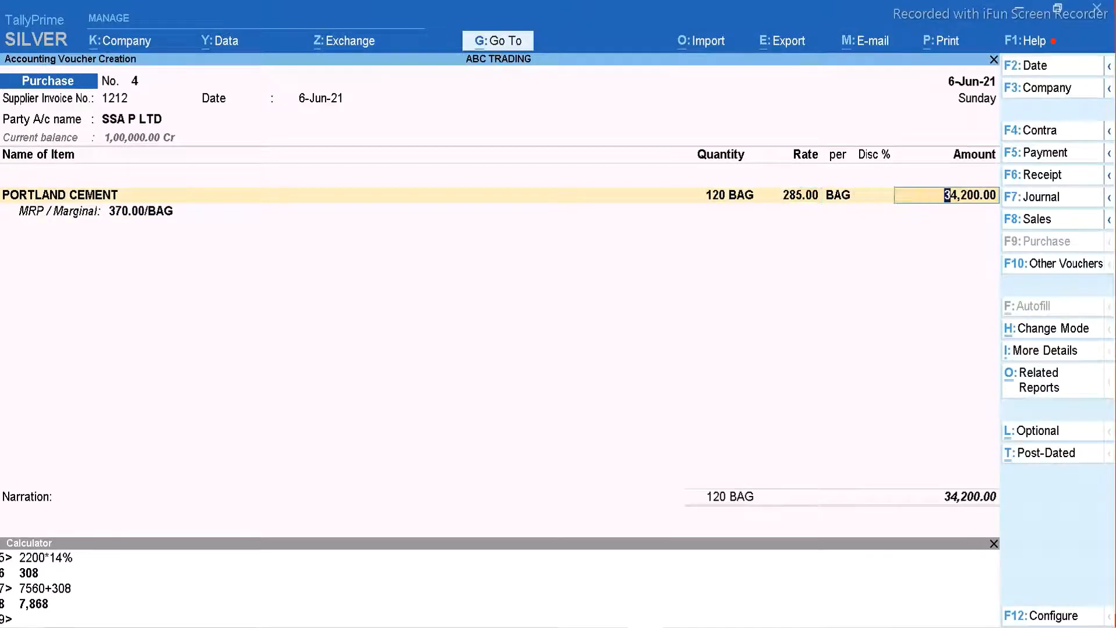
{"action": "key", "text": "Return"}
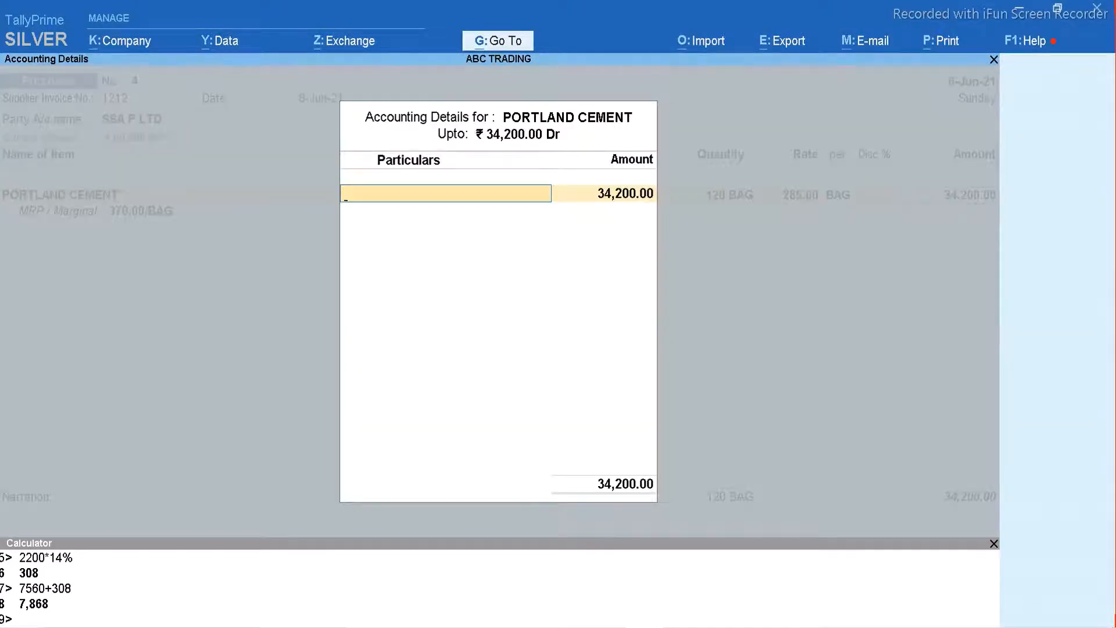
{"action": "type", "text": "P"}
{"action": "key", "text": "Up"}
{"action": "key", "text": "Up"}
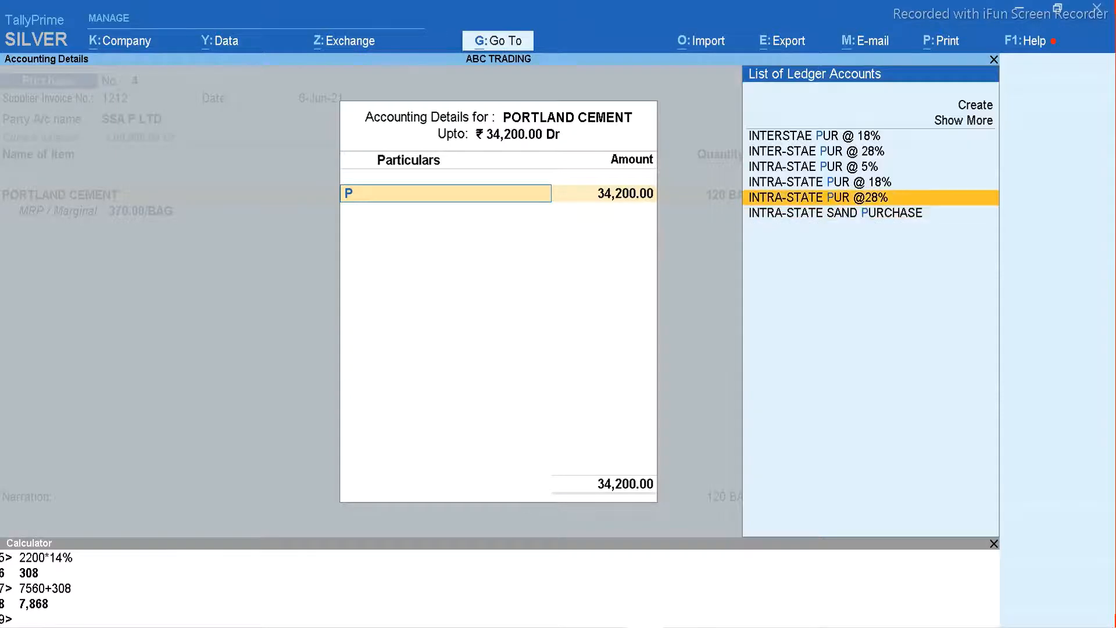
{"action": "key", "text": "Return"}
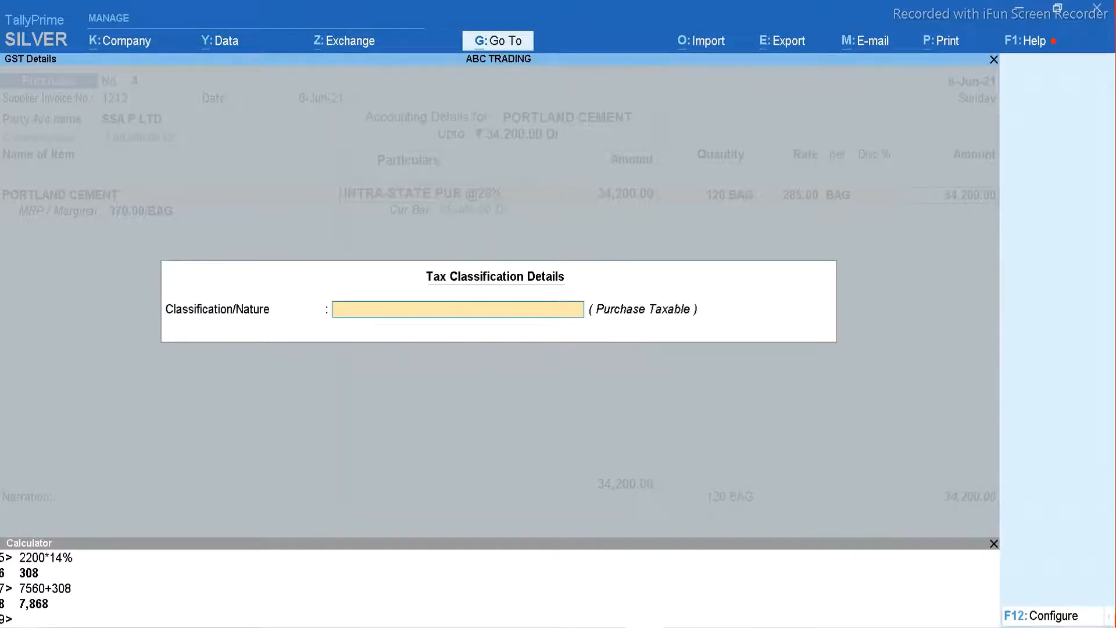
{"action": "key", "text": "Return"}
{"action": "key", "text": "Return"}
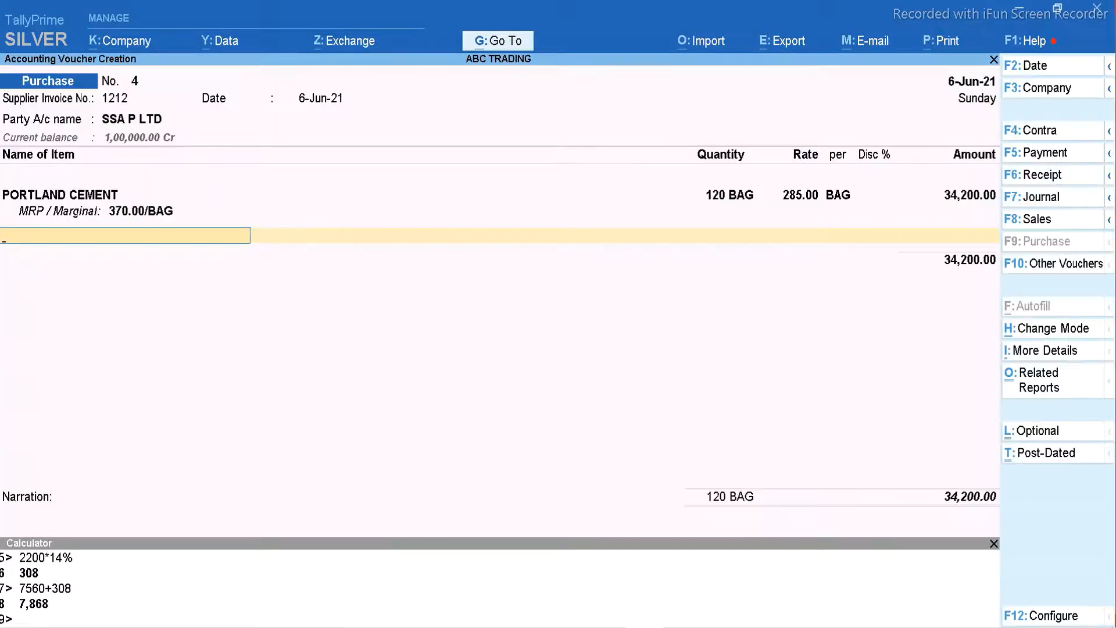
Step: Finish the item list and add Discount on Pur of Goods with an amount of 1200, as in pur-04.pdf
{"action": "key", "text": "alt+Tab"}
{"action": "key", "text": "alt+Tab"}
{"action": "key", "text": "Return"}
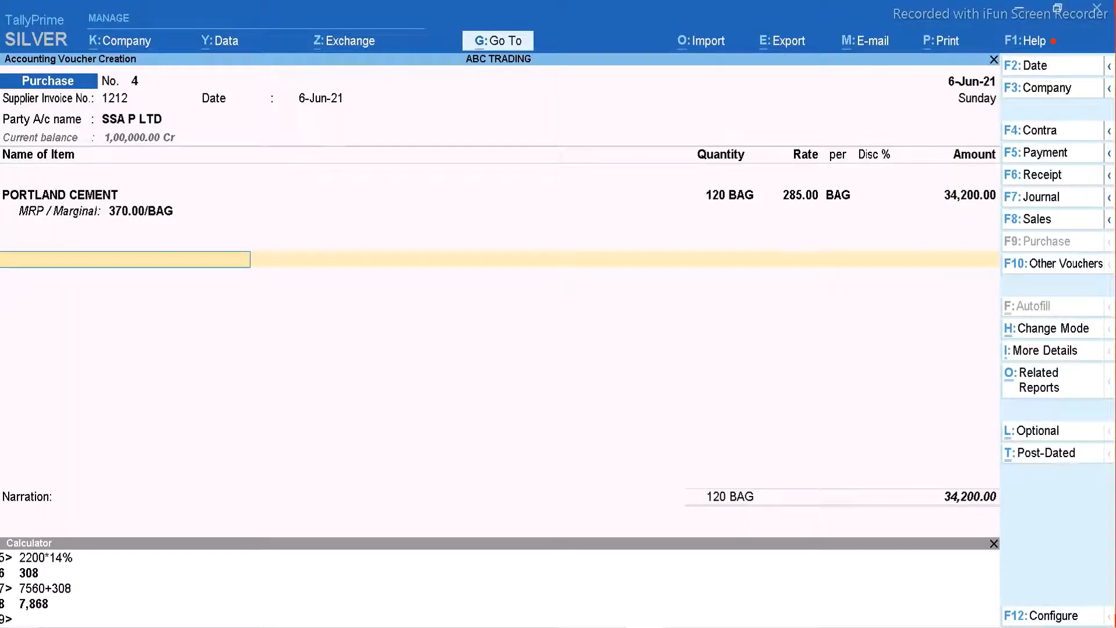
{"action": "type", "text": "Dis"}
{"action": "key", "text": "Return"}
{"action": "key", "text": "Return"}
{"action": "key", "text": "alt+Tab"}
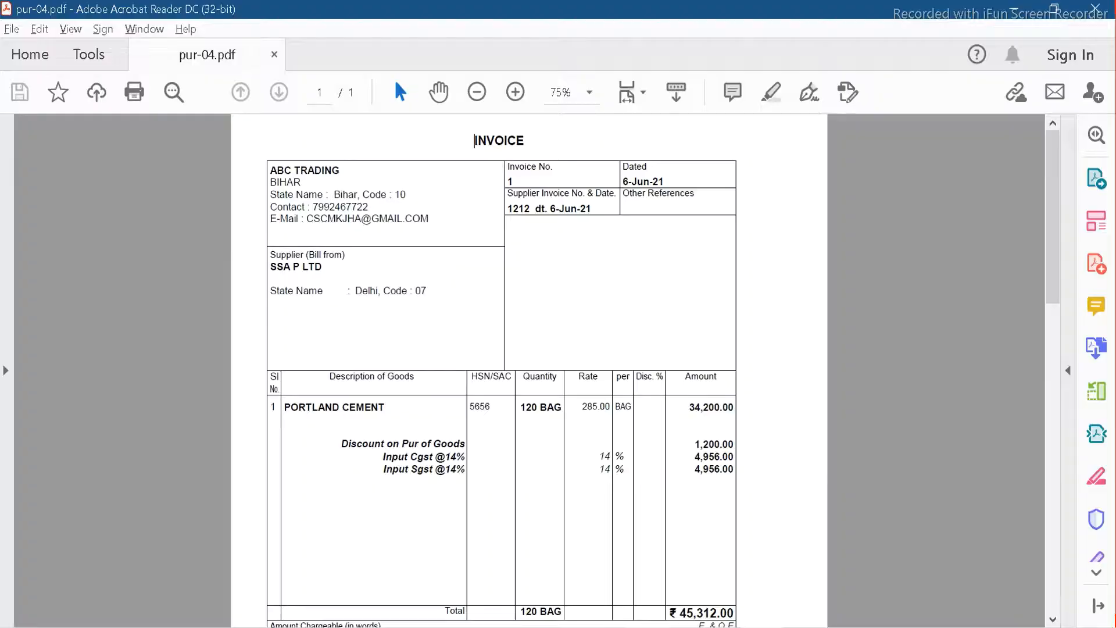
{"action": "key", "text": "alt+Tab"}
{"action": "type", "text": "12"}
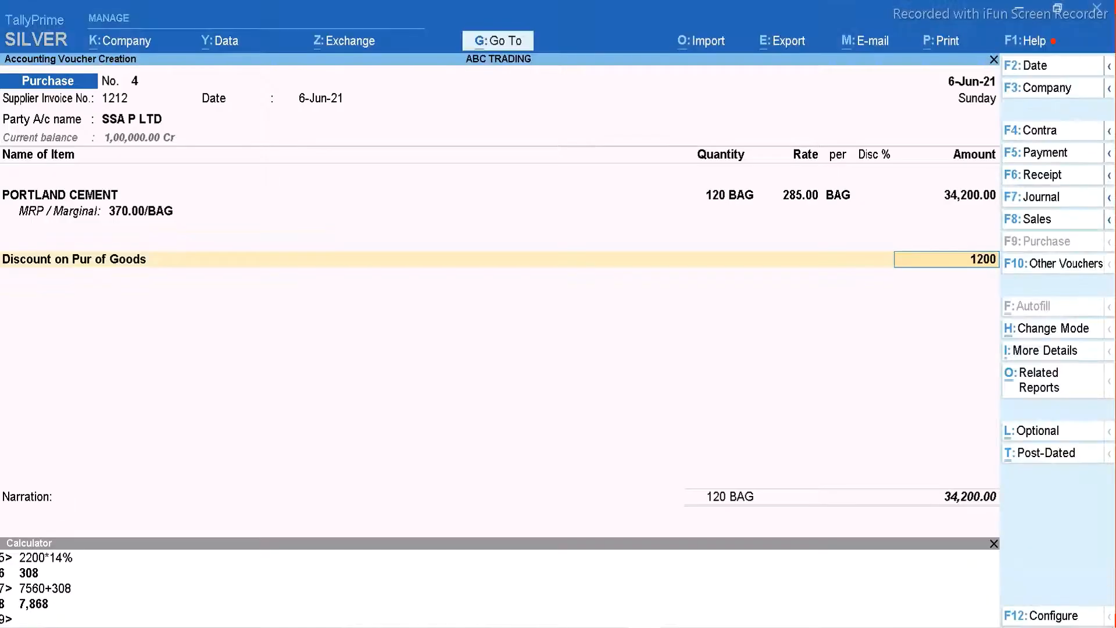
{"action": "key", "text": "Return"}
{"action": "key", "text": "alt+Tab"}
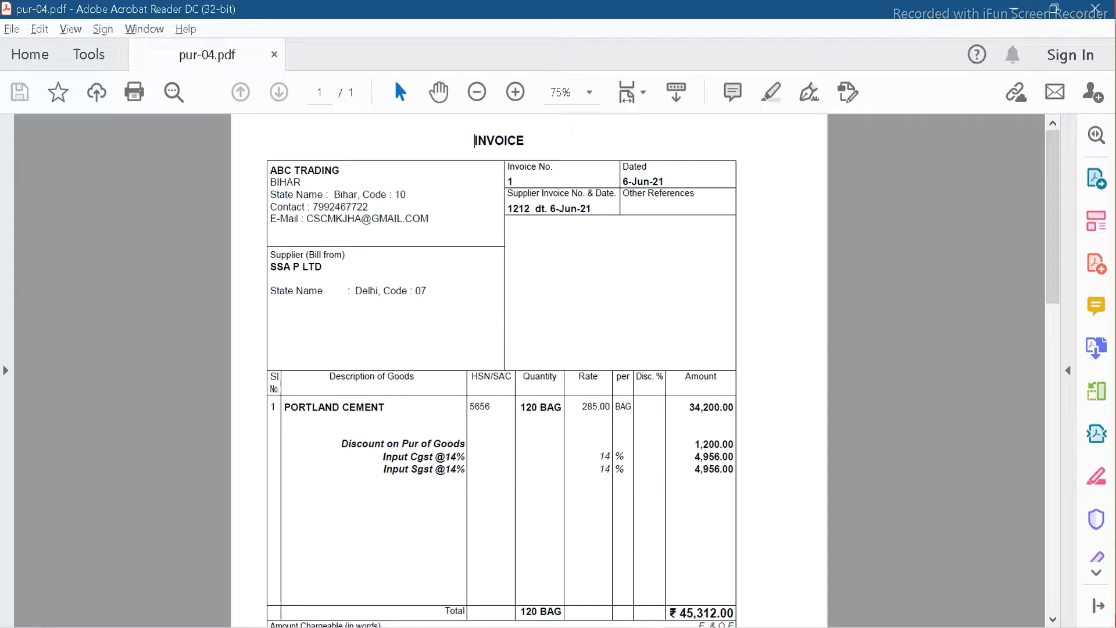
{"action": "key", "text": "alt+Tab"}
{"action": "type", "text": "Inp"}
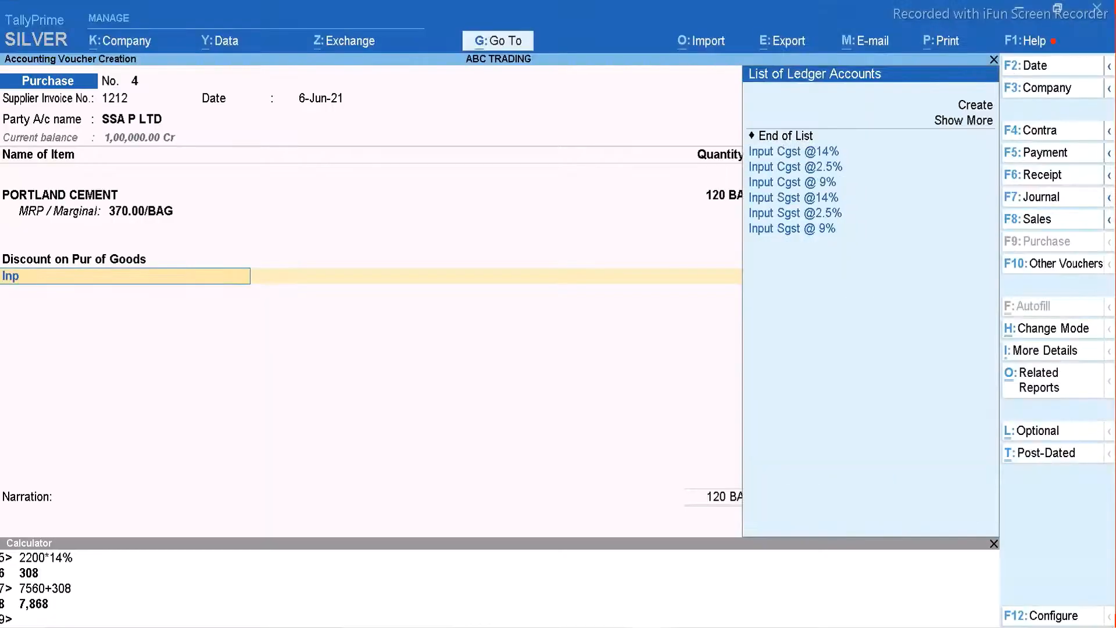
{"action": "key", "text": "Down"}
{"action": "key", "text": "Down"}
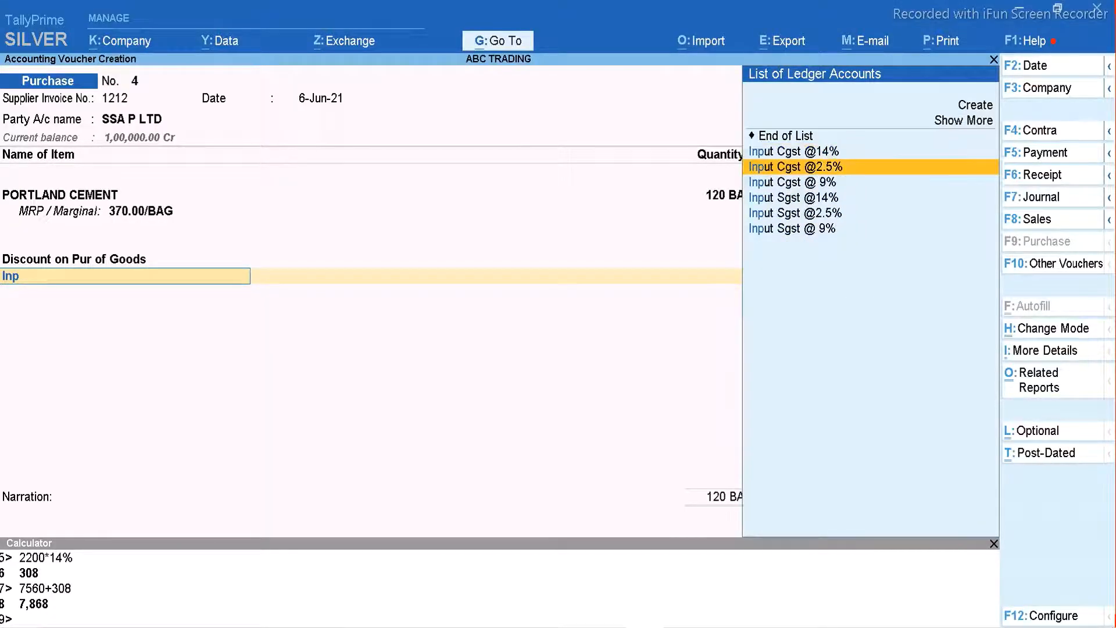
{"action": "key", "text": "Up"}
{"action": "key", "text": "Return"}
{"action": "key", "text": "Return"}
{"action": "type", "text": "Inp"}
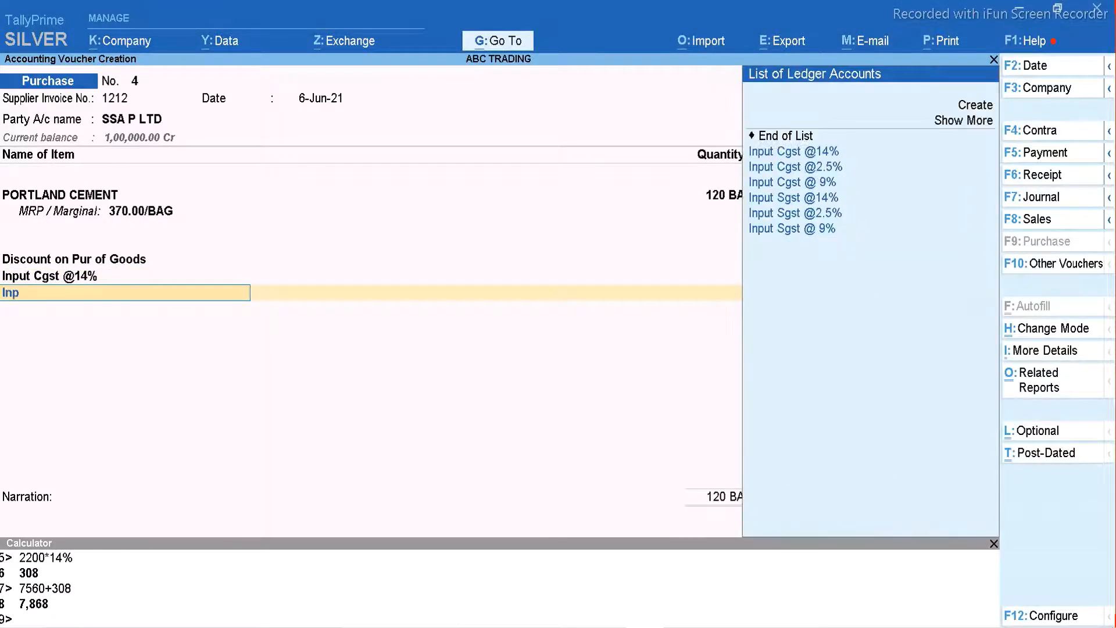
{"action": "key", "text": "Down"}
{"action": "key", "text": "Down"}
{"action": "key", "text": "Down"}
{"action": "key", "text": "Down"}
{"action": "key", "text": "Return"}
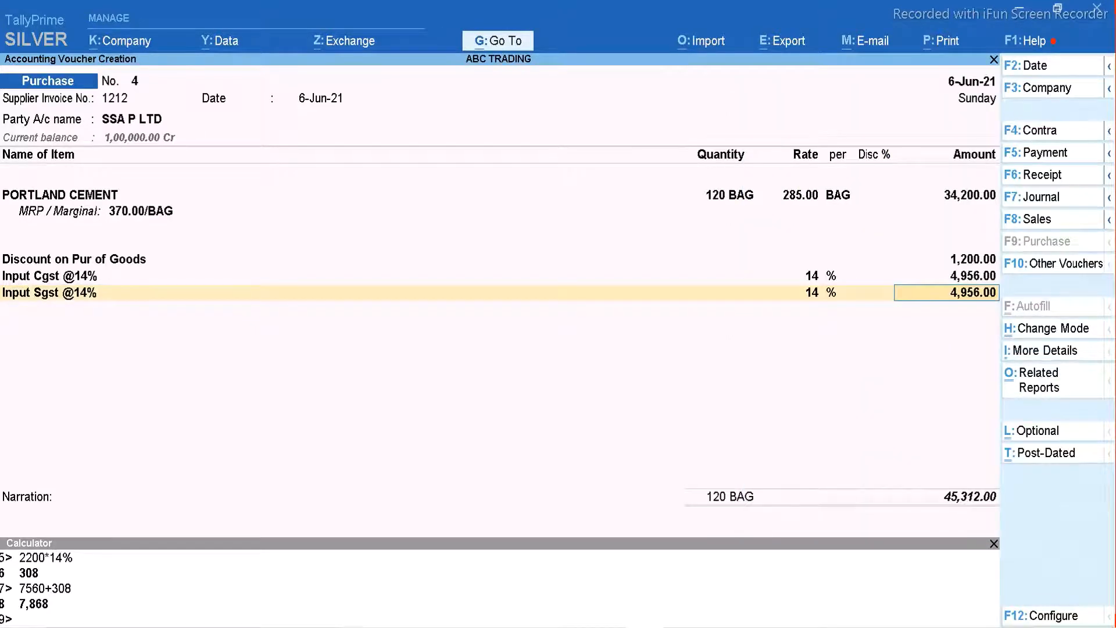
{"action": "key", "text": "alt+Tab"}
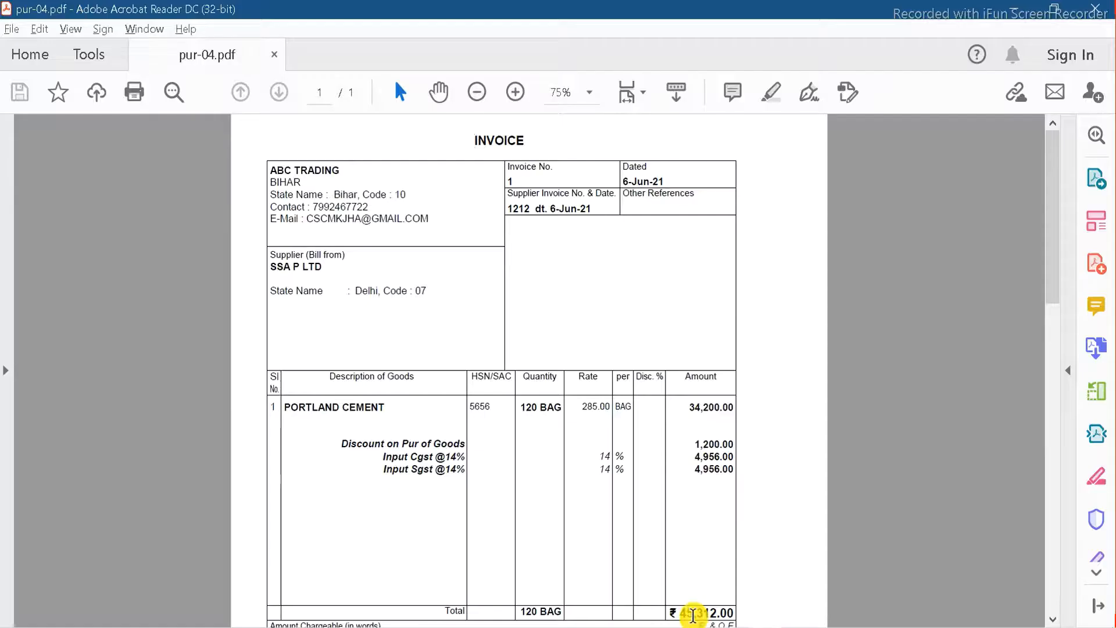
{"action": "key", "text": "alt+Tab"}
{"action": "key", "text": "alt+Tab"}
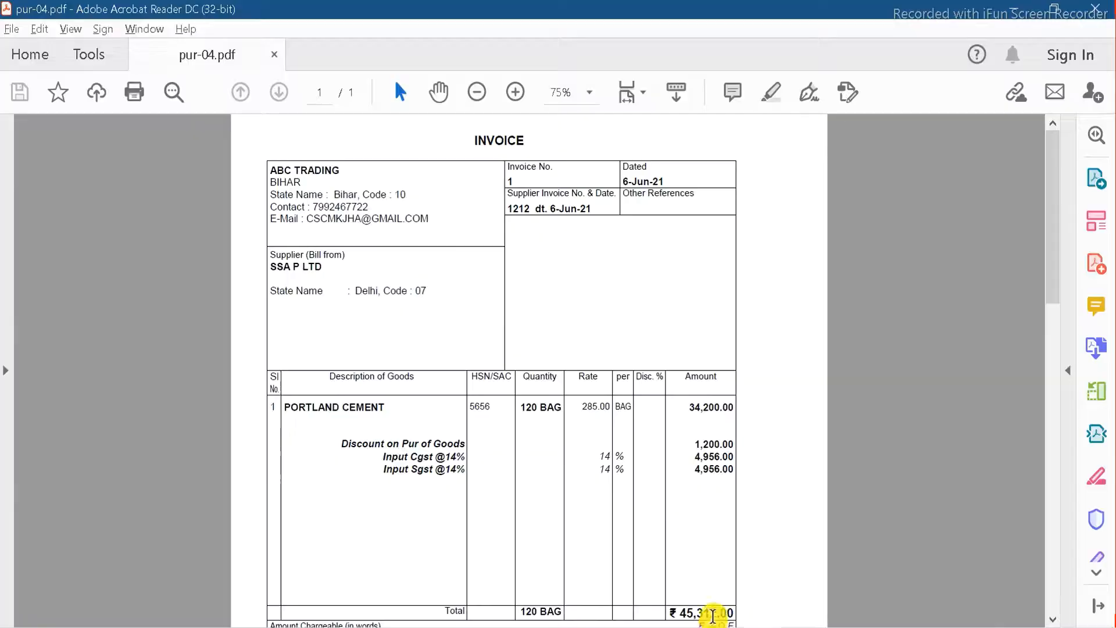
{"action": "key", "text": "alt+Tab"}
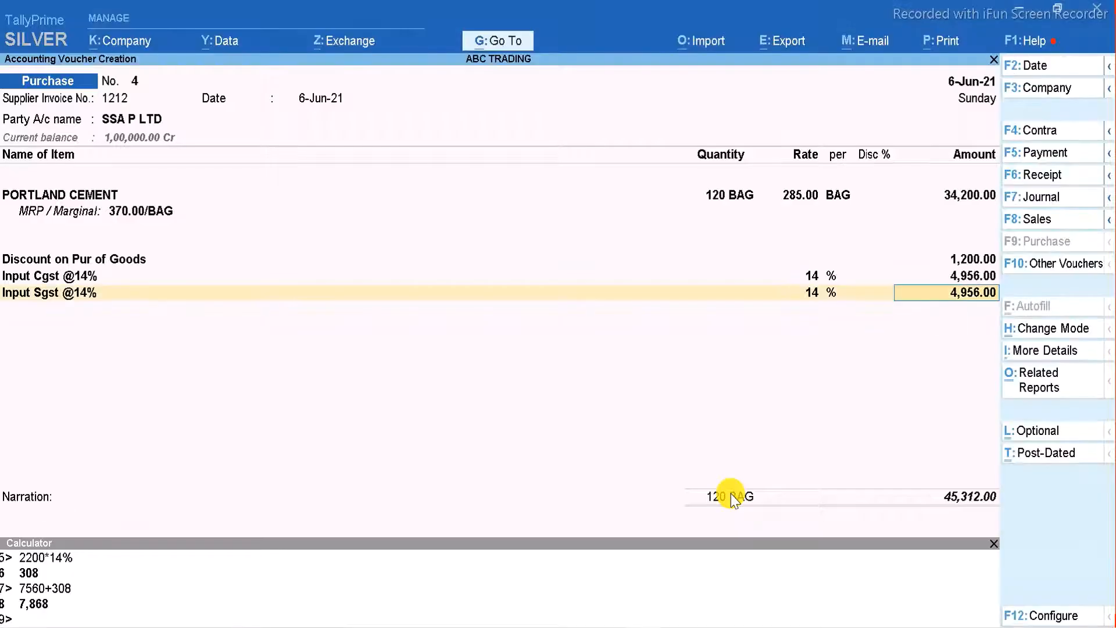
Step: Finish the ledger lines and allocate the invoice total to SSA P LTD as a New Ref
{"action": "key", "text": "Return"}
{"action": "key", "text": "Return"}
{"action": "key", "text": "Return"}
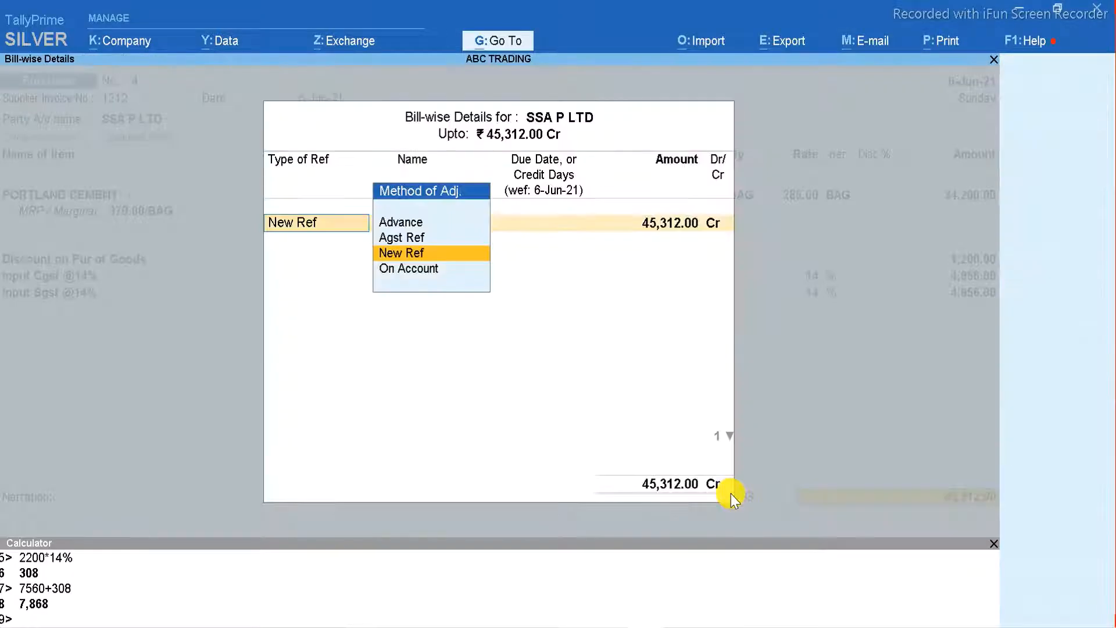
{"action": "key", "text": "Return"}
{"action": "key", "text": "Return"}
{"action": "key", "text": "Return"}
{"action": "key", "text": "Return"}
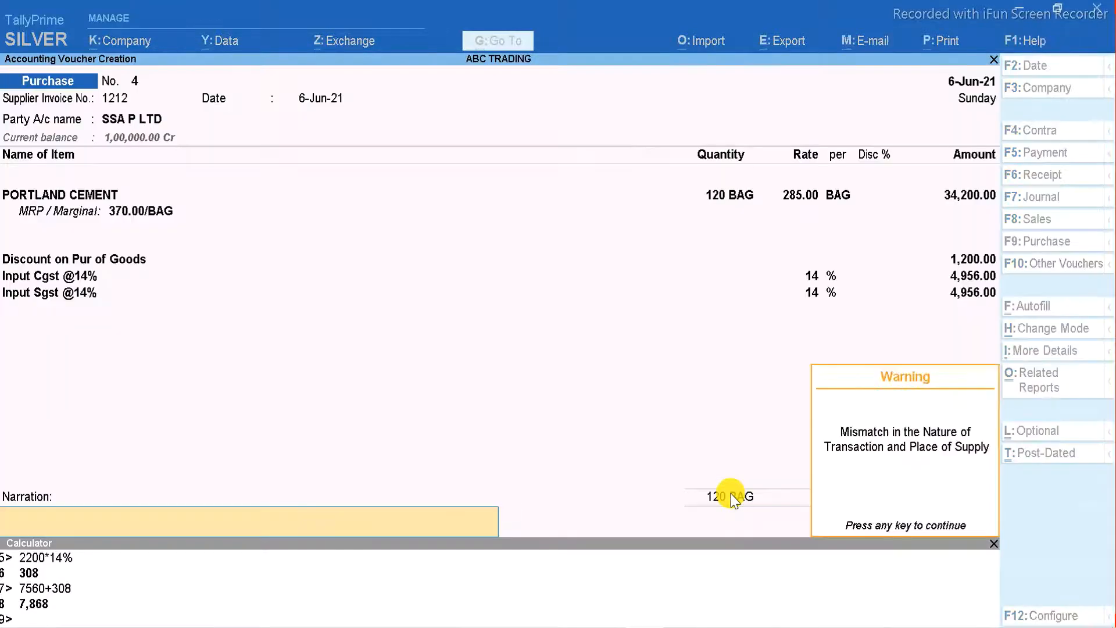
Step: Leave the narration blank, save the SSA P LTD purchase voucher and glance back at pur-04.pdf
{"action": "key", "text": "Return"}
{"action": "key", "text": "Return"}
{"action": "key", "text": "alt+Tab"}
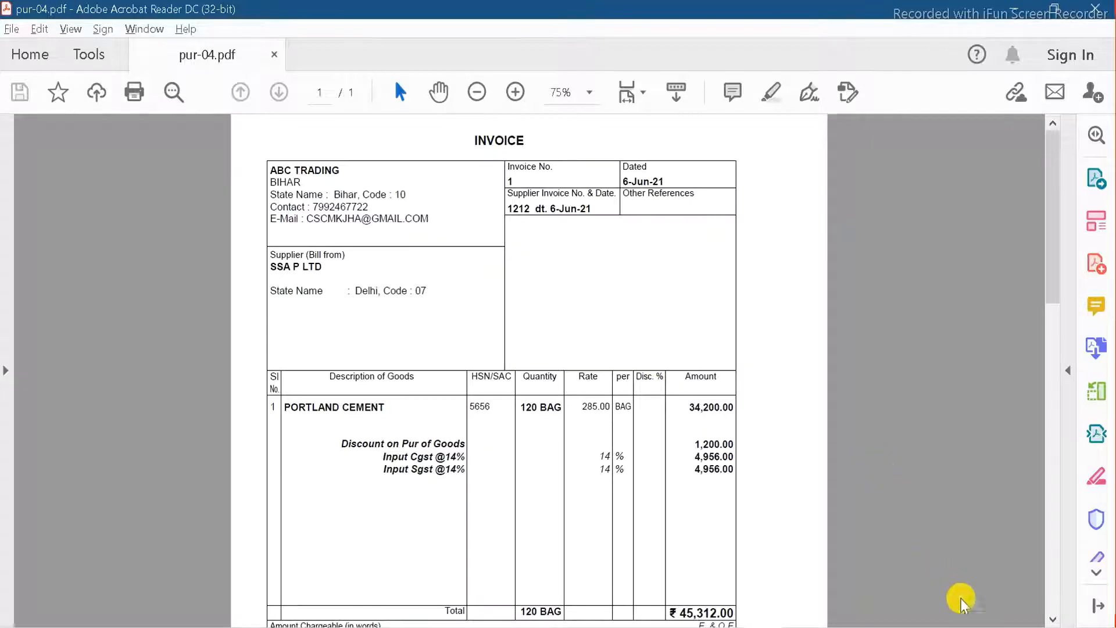
{"action": "key", "text": "alt+Tab"}
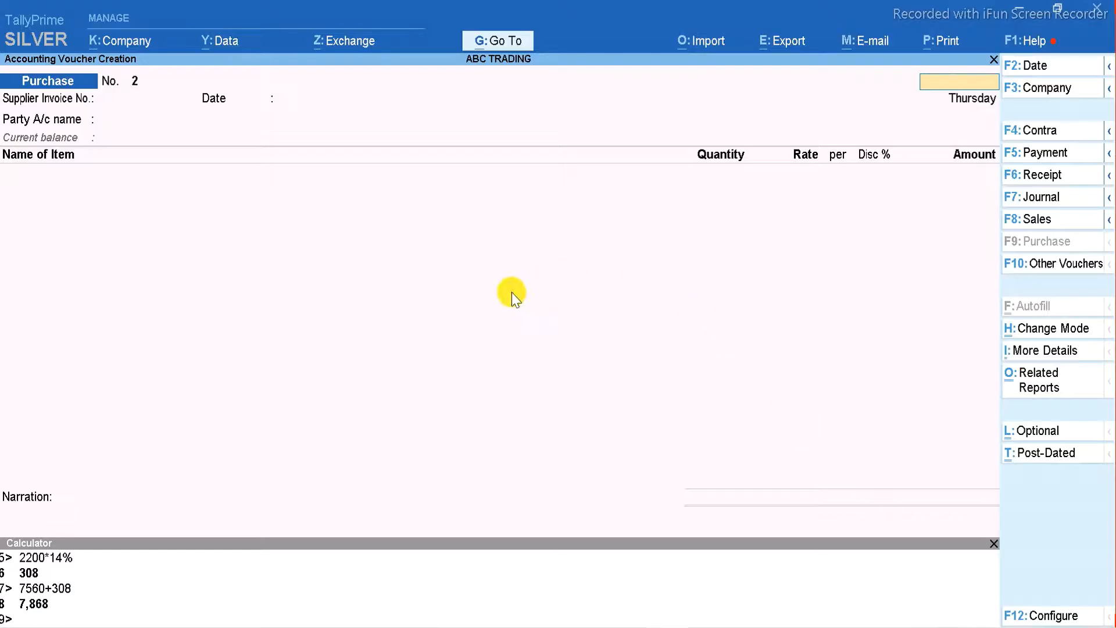
Step: Quit voucher entry, open the Profit & Loss A/c in detailed view and go to Purchase Accounts
{"action": "key", "text": "Escape"}
{"action": "key", "text": "y"}
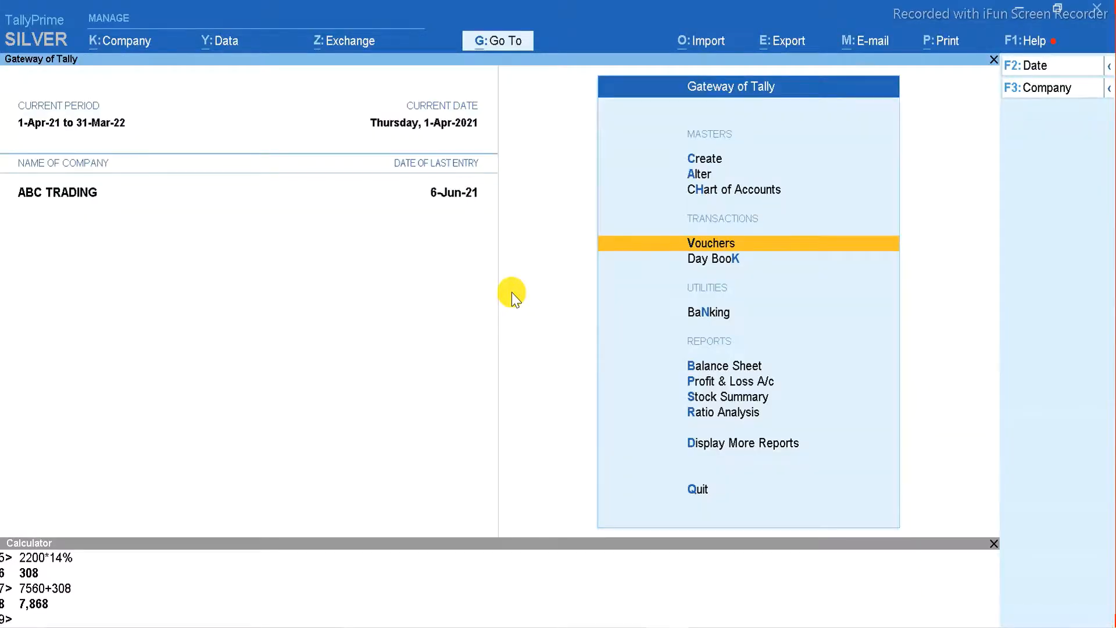
{"action": "key", "text": "p"}
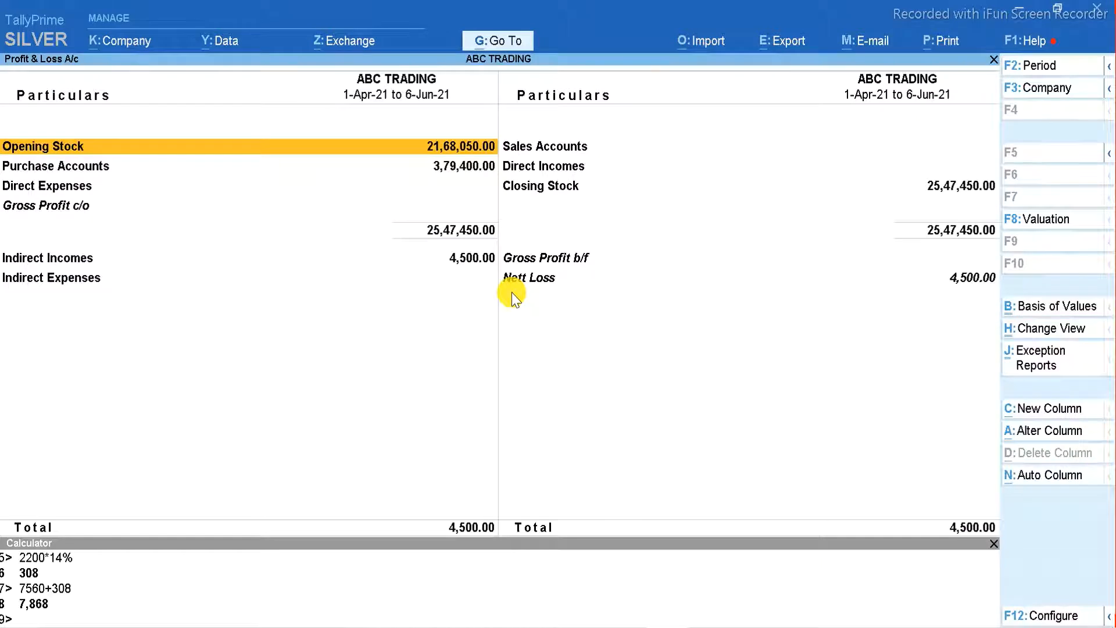
{"action": "key", "text": "alt+F5"}
{"action": "key", "text": "Down"}
{"action": "key", "text": "Down"}
{"action": "key", "text": "Down"}
{"action": "key", "text": "Down"}
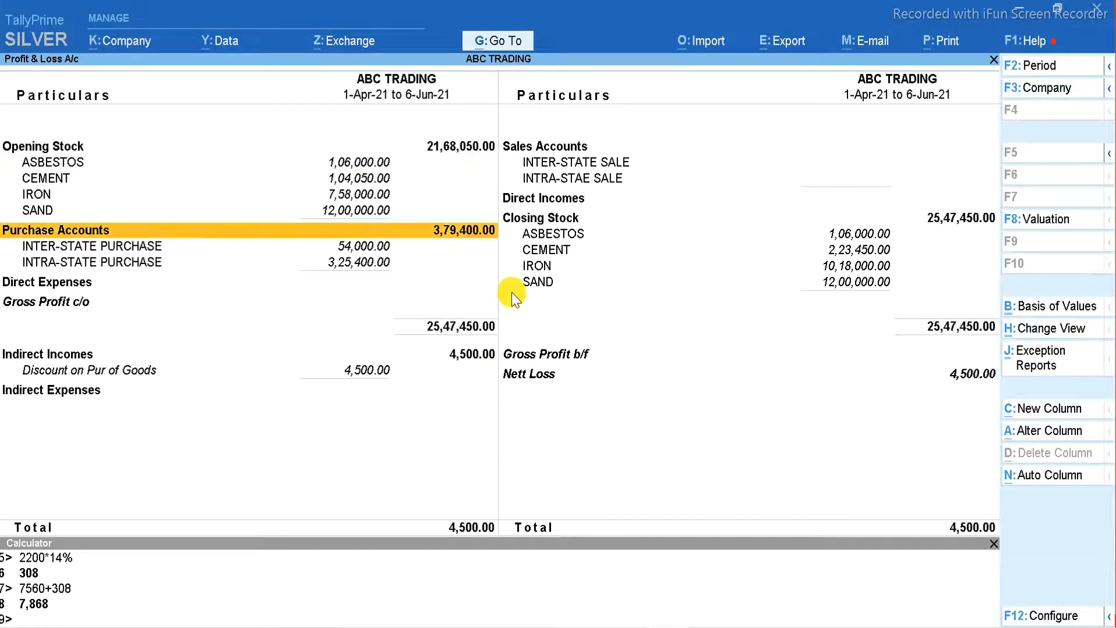
Step: Open the Purchase Accounts group in detailed view, review the inter-state and intra-state purchase ledgers, and return to the Profit & Loss A/c
{"action": "key", "text": "Return"}
{"action": "key", "text": "alt+F5"}
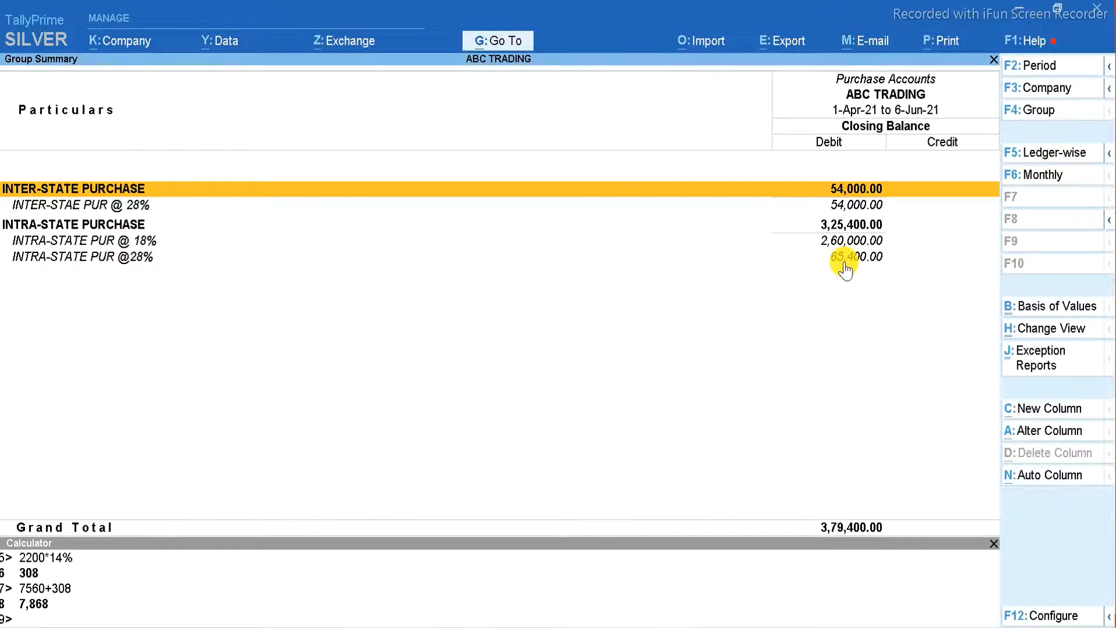
{"action": "key", "text": "Down"}
{"action": "key", "text": "Down"}
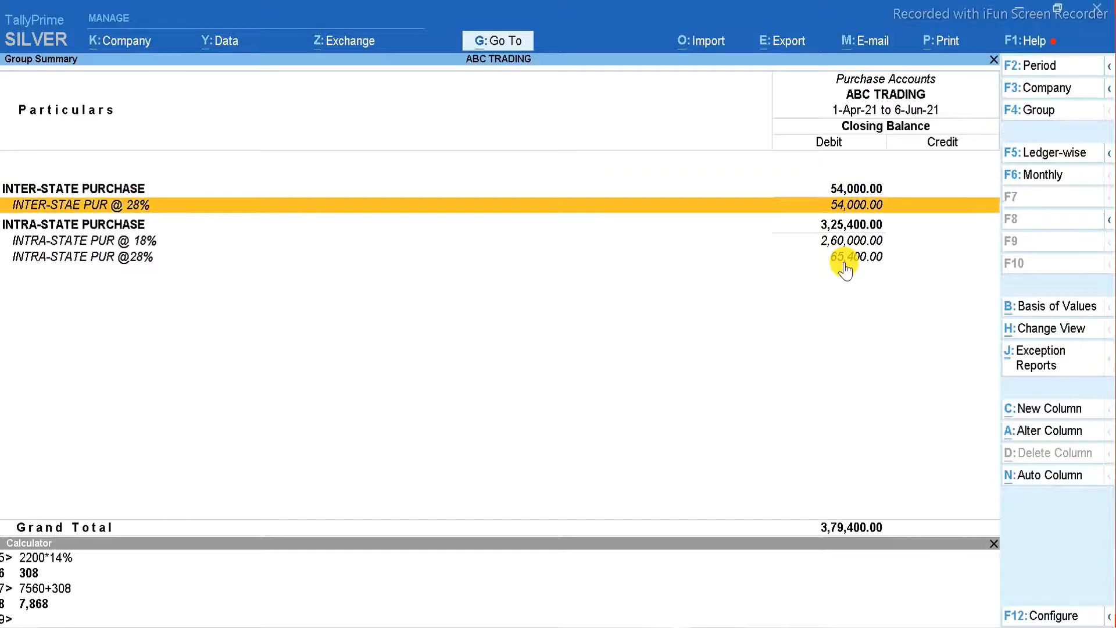
{"action": "key", "text": "Up"}
{"action": "key", "text": "Down"}
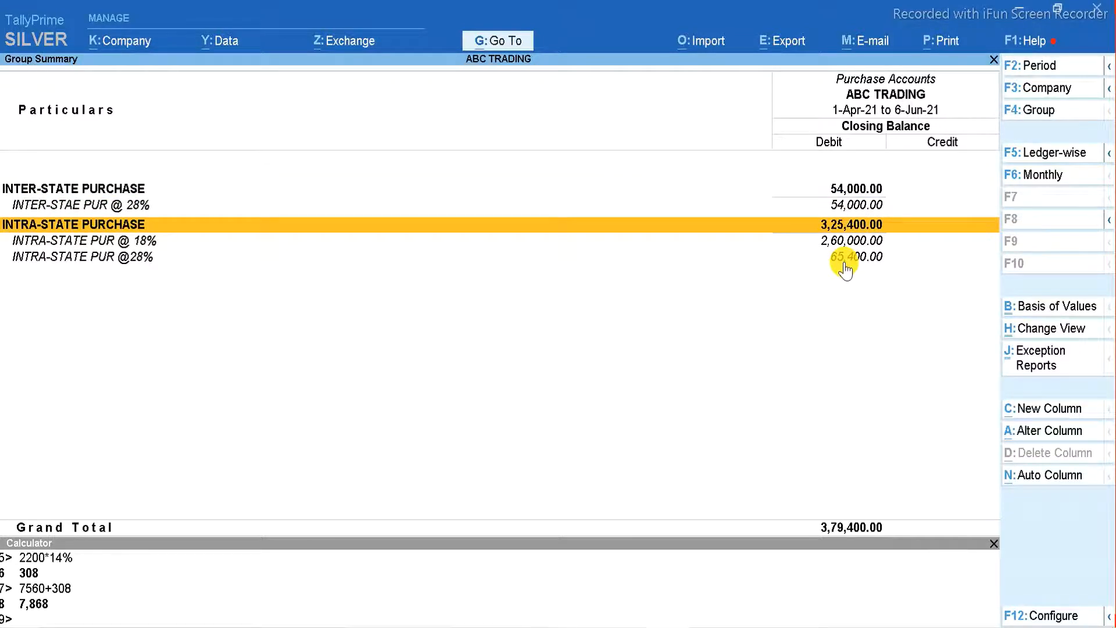
{"action": "key", "text": "Up"}
{"action": "key", "text": "Escape"}
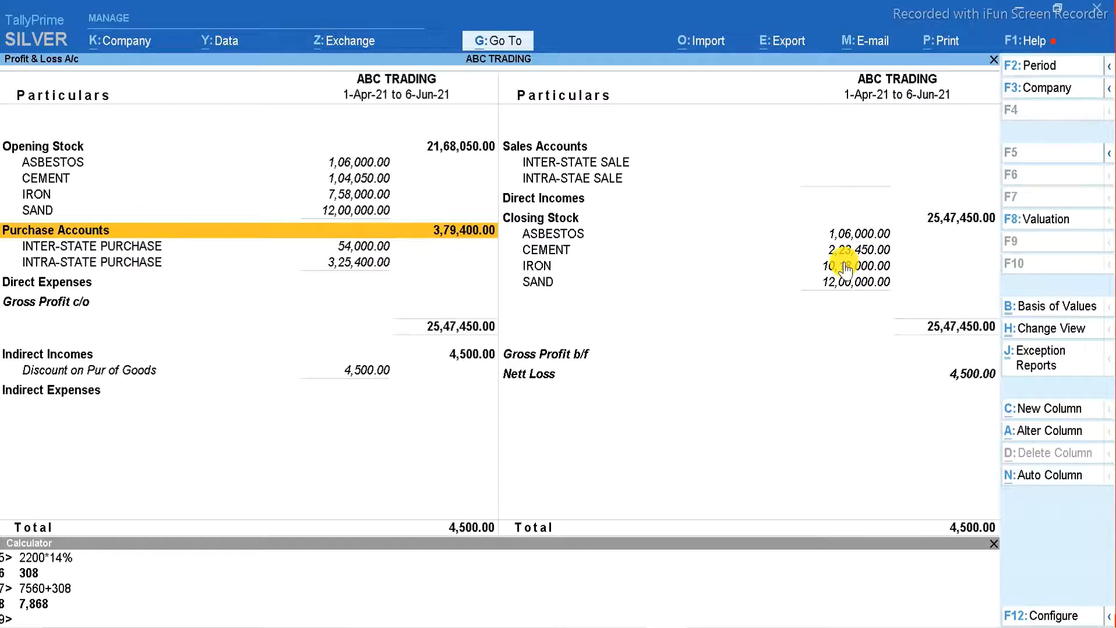
Step: Open the Discount on Pur of Goods entry under Indirect Incomes and return to the Profit & Loss A/c
{"action": "key", "text": "Down"}
{"action": "key", "text": "Down"}
{"action": "key", "text": "Down"}
{"action": "key", "text": "Down"}
{"action": "key", "text": "Down"}
{"action": "key", "text": "Down"}
{"action": "key", "text": "Up"}
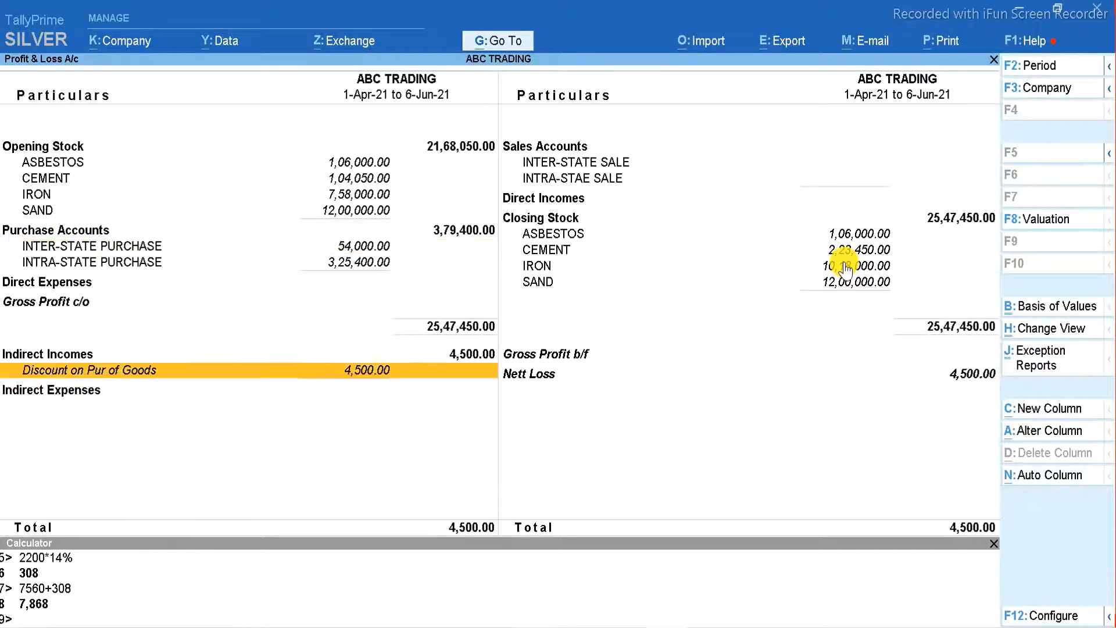
{"action": "key", "text": "Return"}
{"action": "key", "text": "Escape"}
Step: Review the income side up to Closing Stock in the Profit & Loss A/c, and return to the Gateway of Tally
{"action": "key", "text": "Right"}
{"action": "key", "text": "Up"}
{"action": "key", "text": "Up"}
{"action": "key", "text": "Up"}
{"action": "key", "text": "Up"}
{"action": "key", "text": "Up"}
{"action": "key", "text": "Up"}
{"action": "key", "text": "Up"}
{"action": "key", "text": "Up"}
{"action": "key", "text": "Up"}
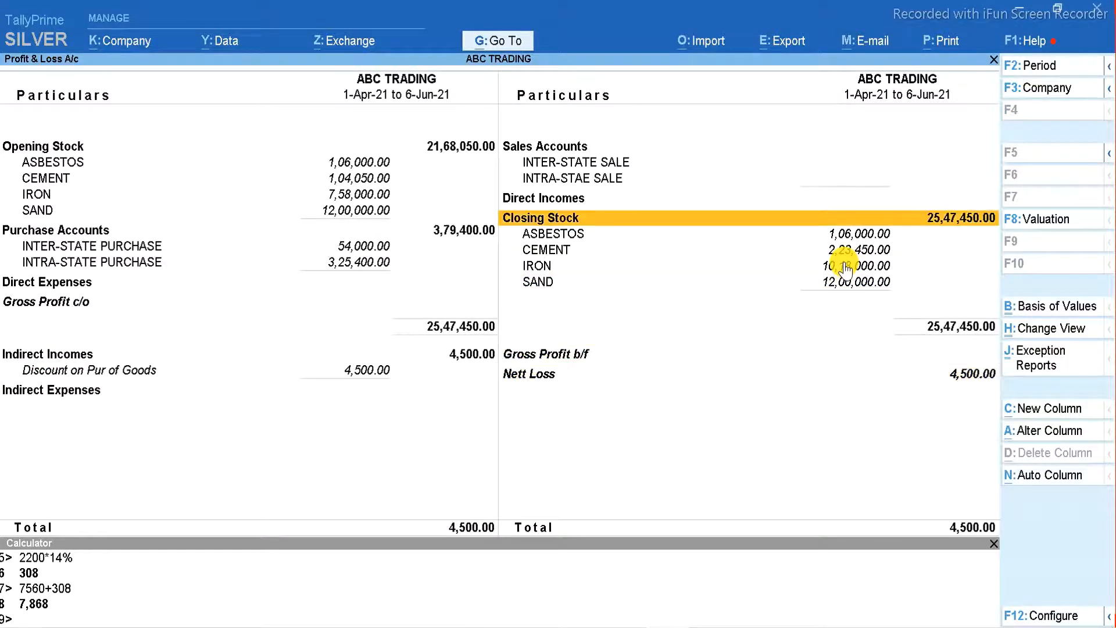
{"action": "key", "text": "Up"}
{"action": "key", "text": "Escape"}
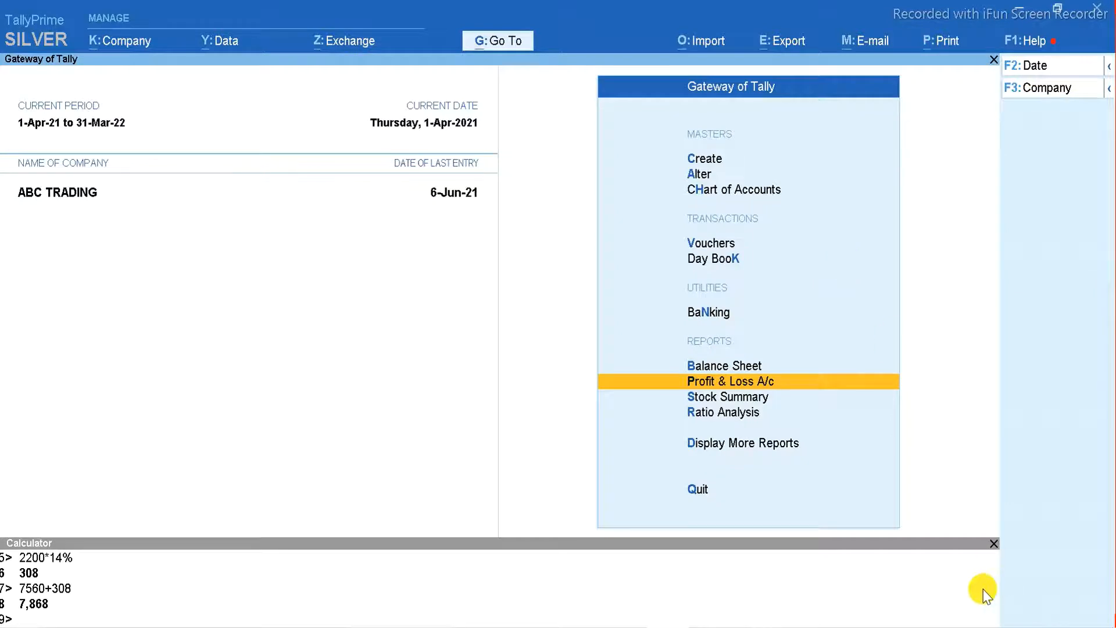
Step: Open the Trial Balance and check its Purchase Accounts group
{"action": "key", "text": "Return"}
{"action": "key", "text": "Return"}
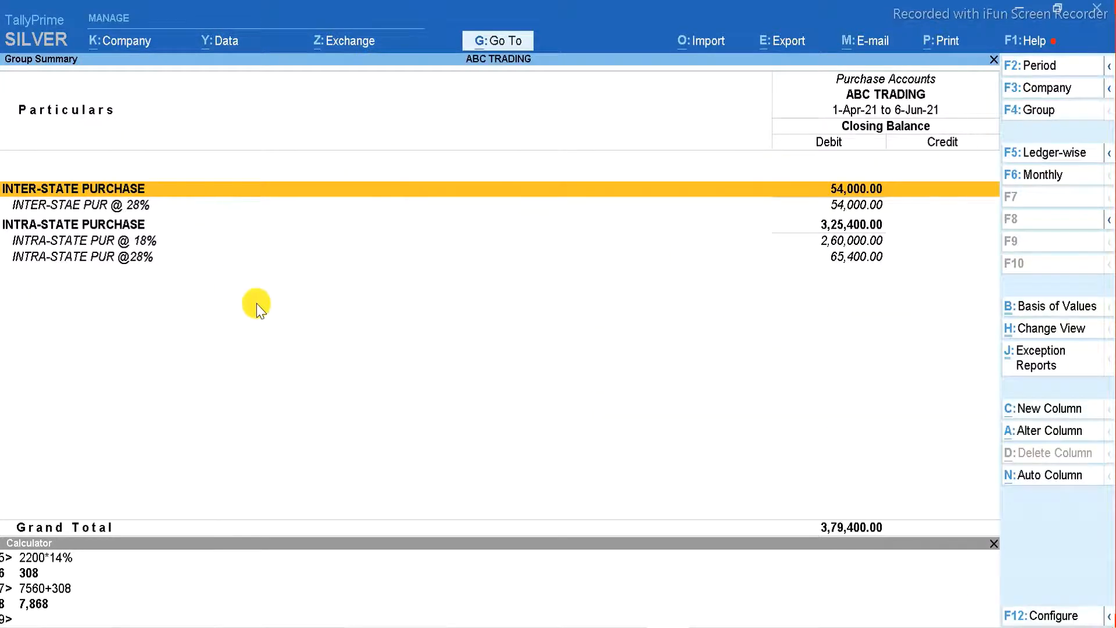
{"action": "key", "text": "Escape"}
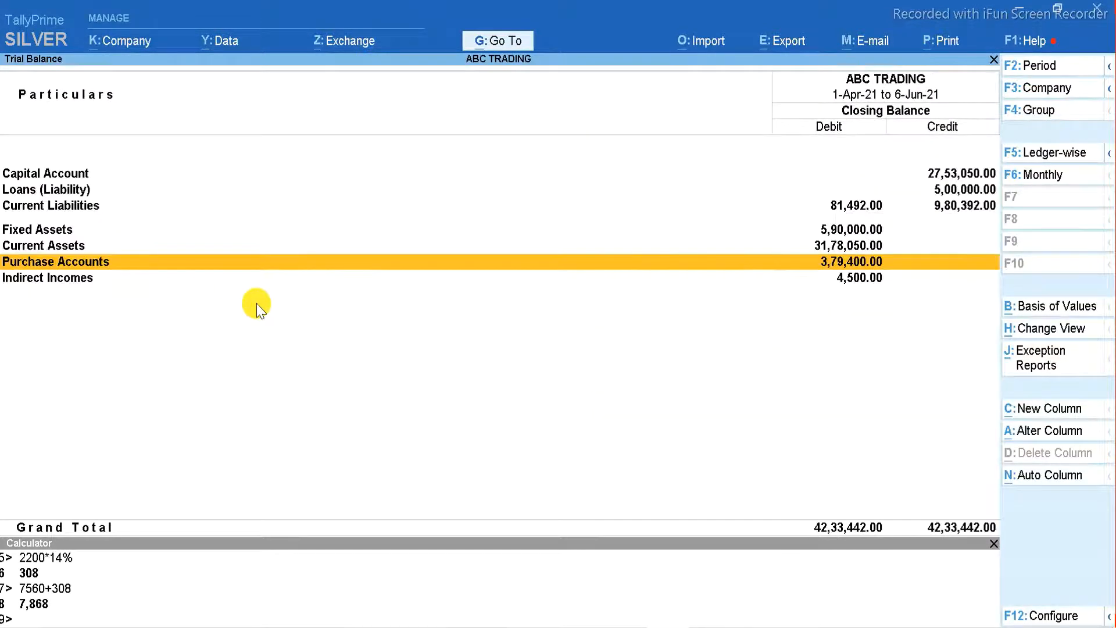
Step: Drill down through Current Liabilities to Duties & Taxes and review its CGST, IGST and SGST ledgers in detailed view
{"action": "key", "text": "Up"}
{"action": "key", "text": "Up"}
{"action": "key", "text": "Up"}
{"action": "key", "text": "Return"}
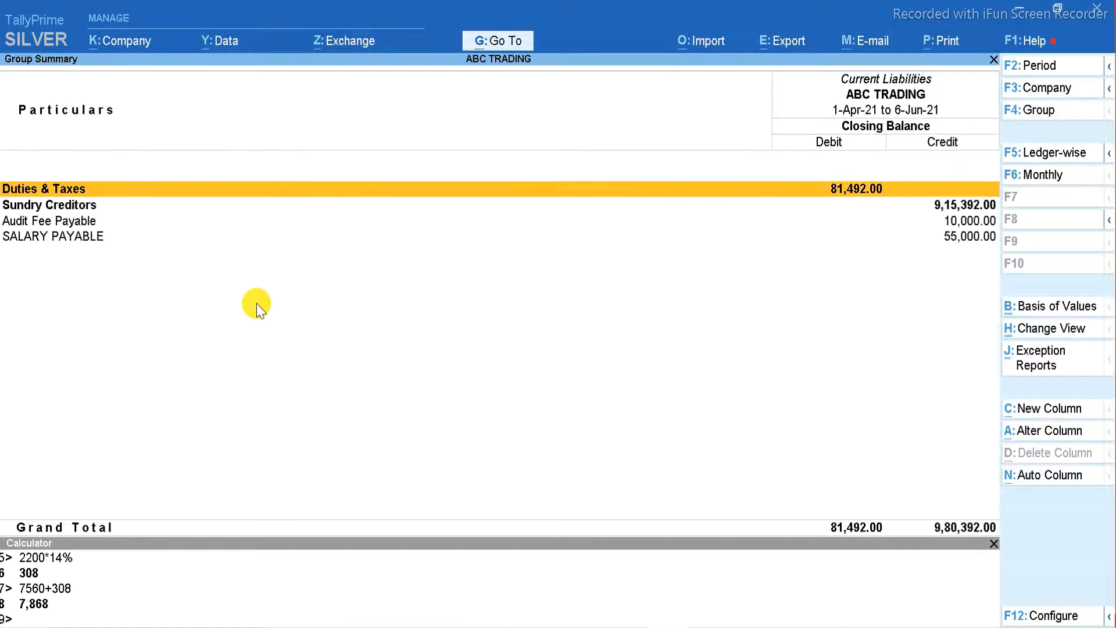
{"action": "key", "text": "Escape"}
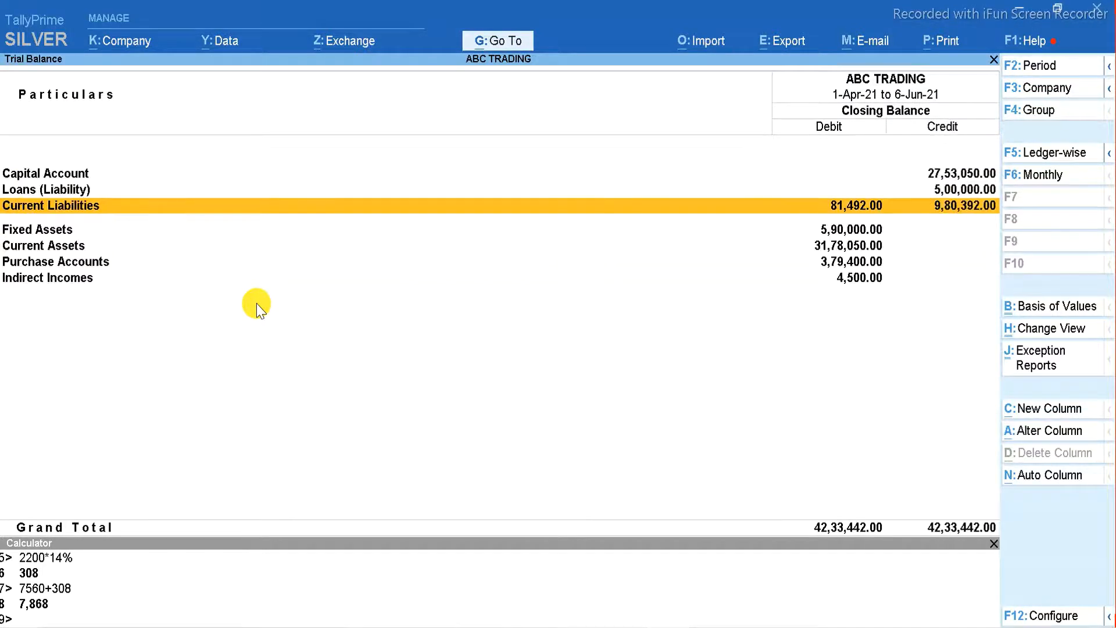
{"action": "key", "text": "Return"}
{"action": "key", "text": "Return"}
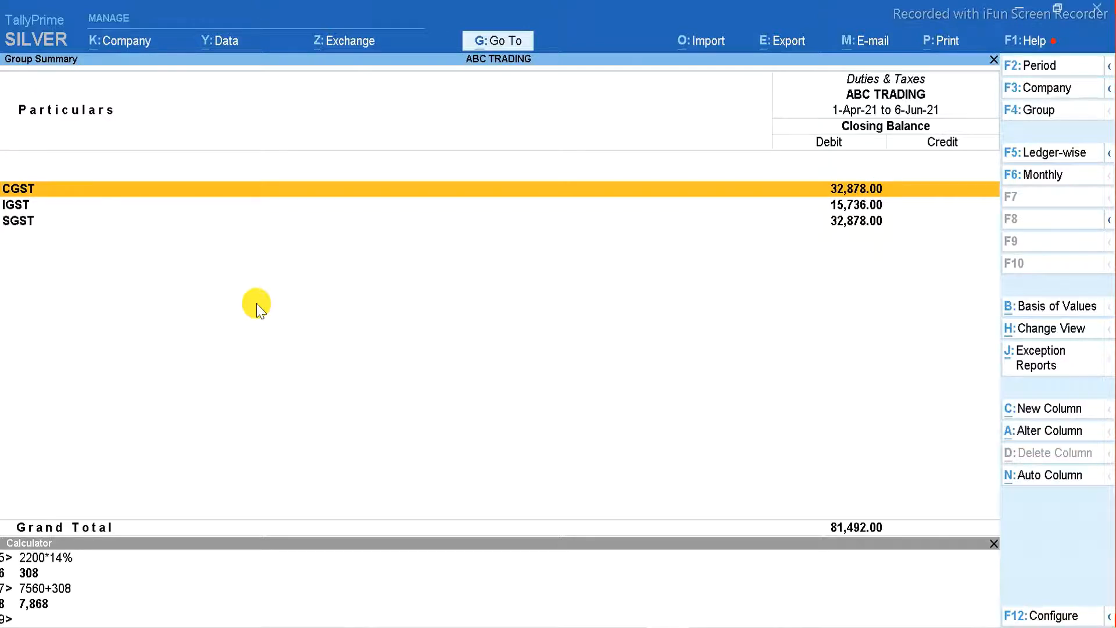
{"action": "key", "text": "alt+F5"}
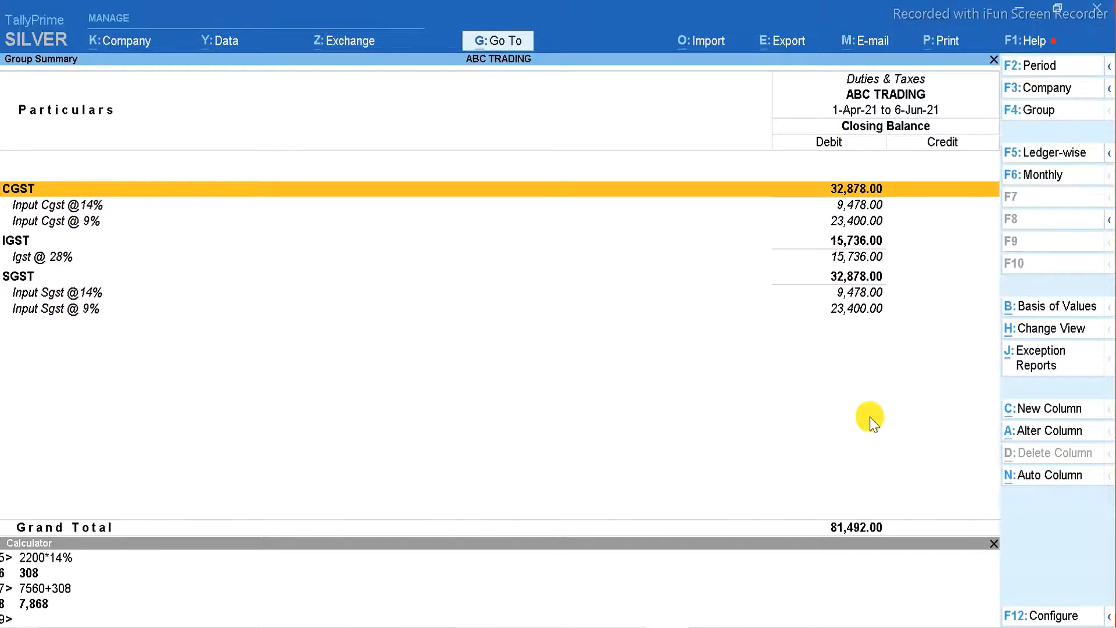
{"action": "key", "text": "Escape"}
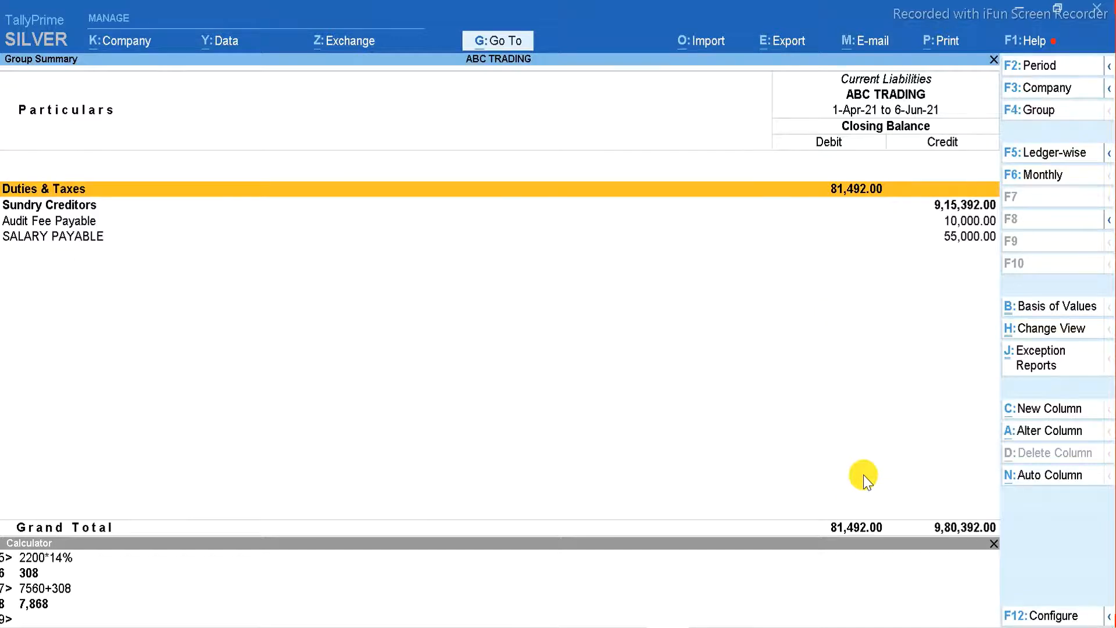
Step: Open the Sundry Creditors group under Current Liabilities and expand INTERSTATE SUPPLIER to show its ledgers
{"action": "key", "text": "Escape"}
{"action": "key", "text": "Return"}
{"action": "key", "text": "Down"}
{"action": "key", "text": "Return"}
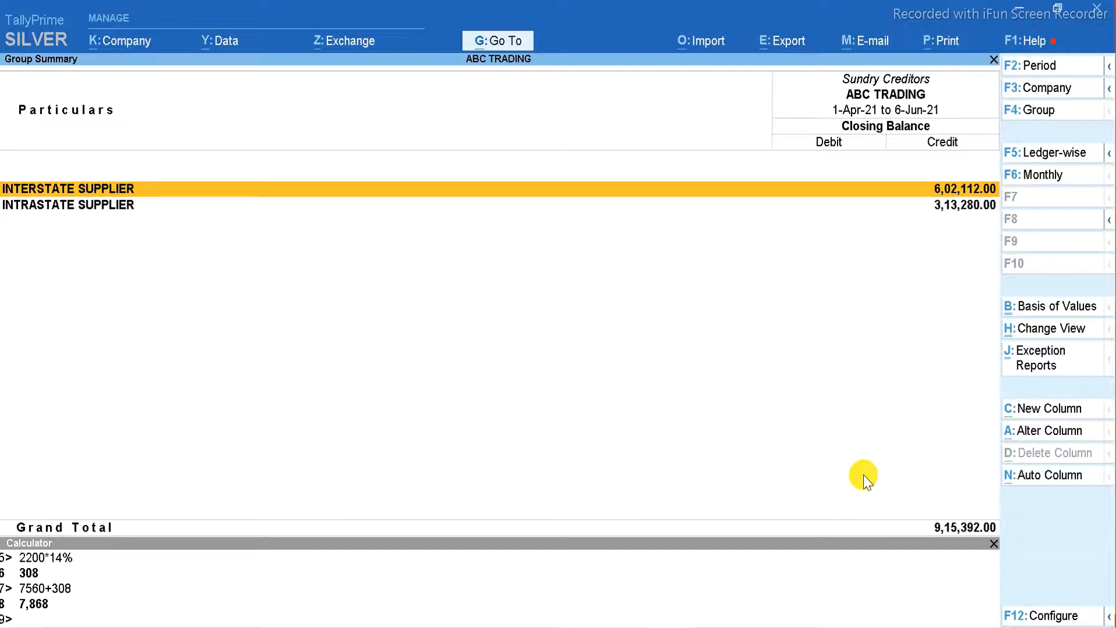
{"action": "key", "text": "shift+Return"}
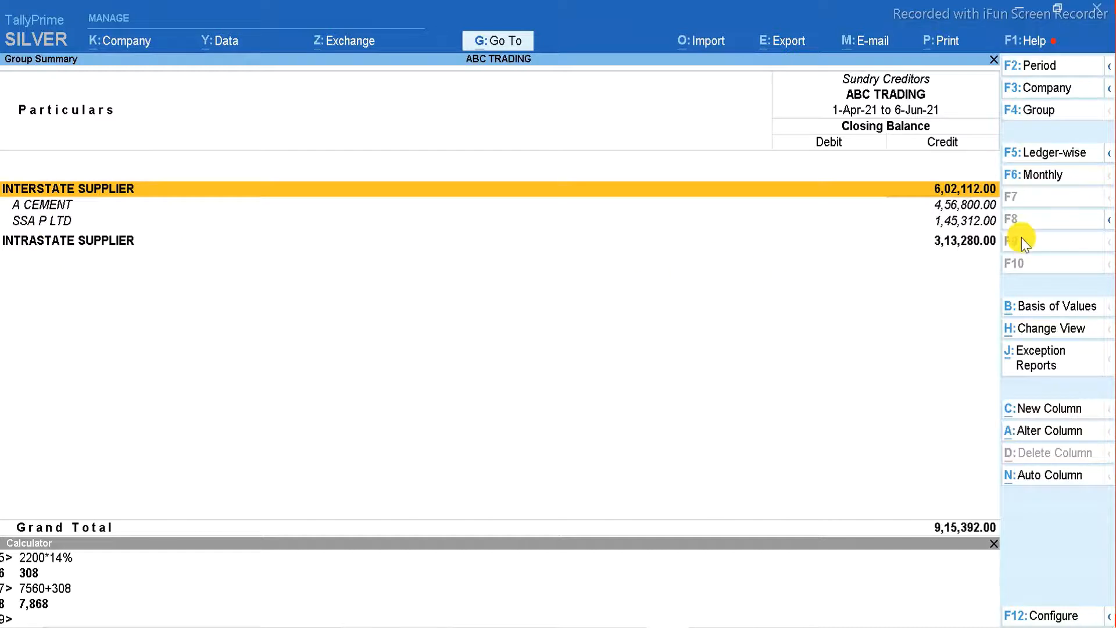
Step: Review the ledgers of the INTRASTATE SUPPLIER group, and return to the Gateway of Tally
{"action": "key", "text": "Down"}
{"action": "key", "text": "Down"}
{"action": "key", "text": "Down"}
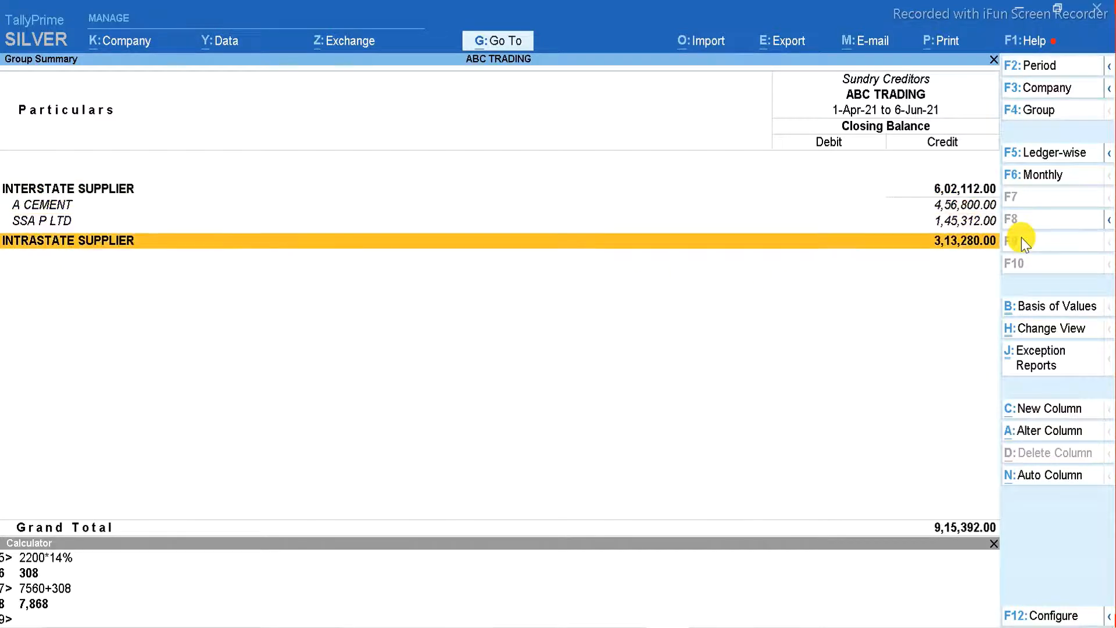
{"action": "key", "text": "Return"}
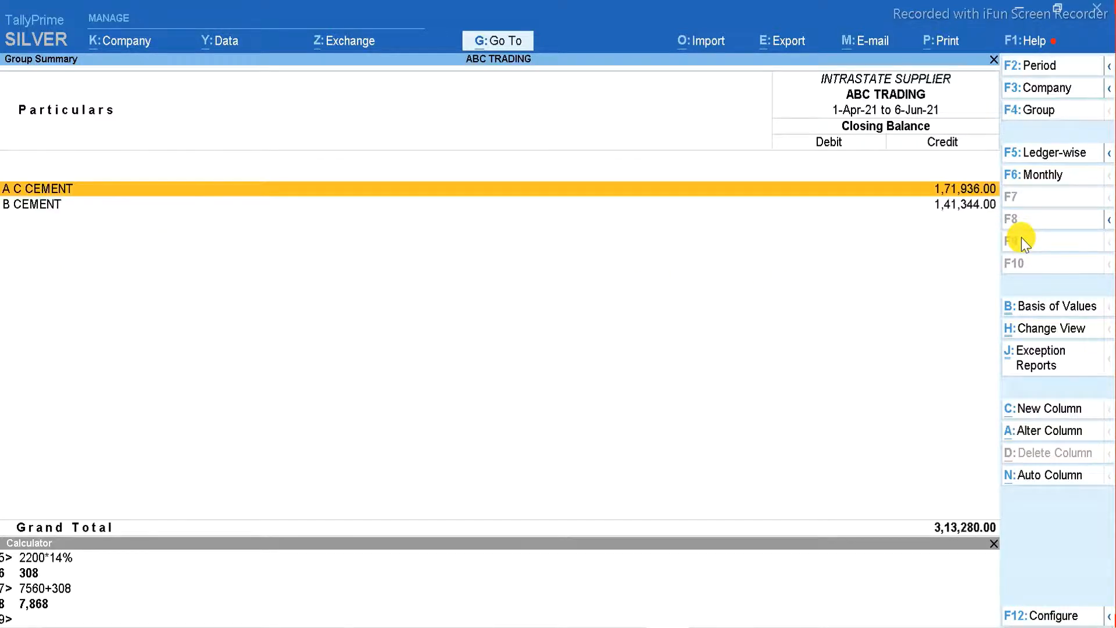
{"action": "key", "text": "Escape"}
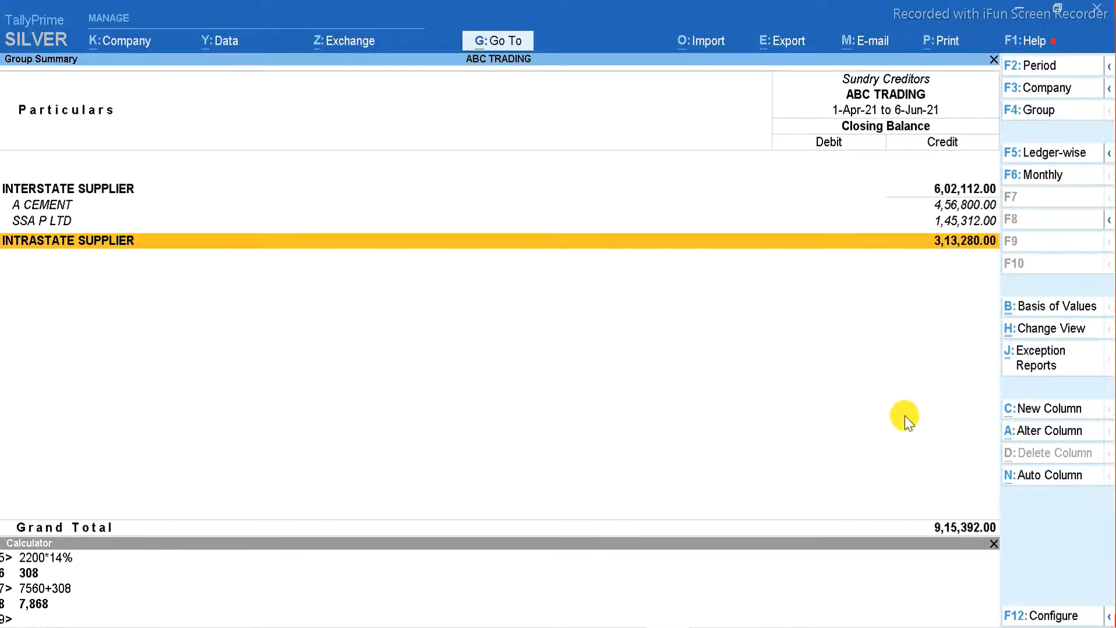
{"action": "key", "text": "Escape"}
{"action": "key", "text": "Escape"}
{"action": "key", "text": "Escape"}
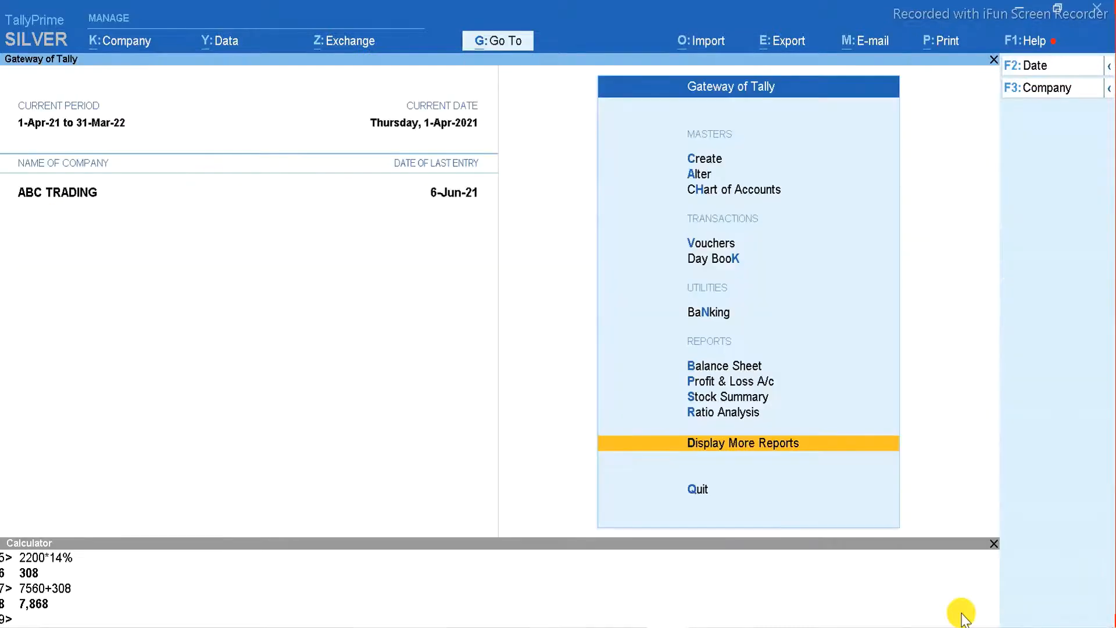
Step: Open the INTRASTATE SUPPLIER group for alteration to check its sub-ledger setting, and leave it without changes
{"action": "key", "text": "a"}
{"action": "key", "text": "Return"}
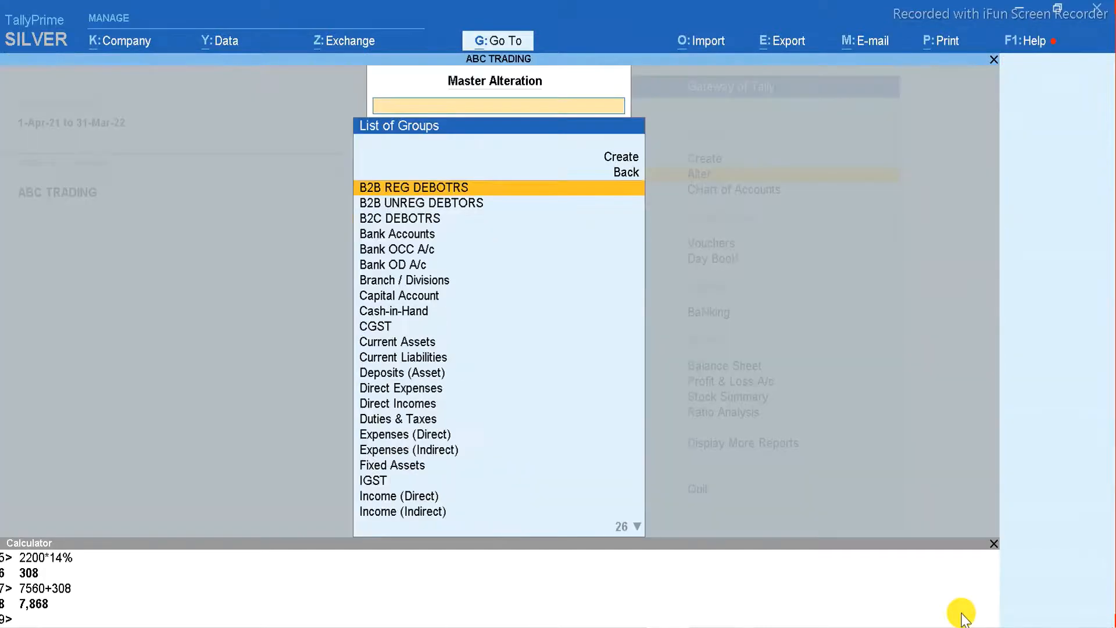
{"action": "type", "text": "Intr"}
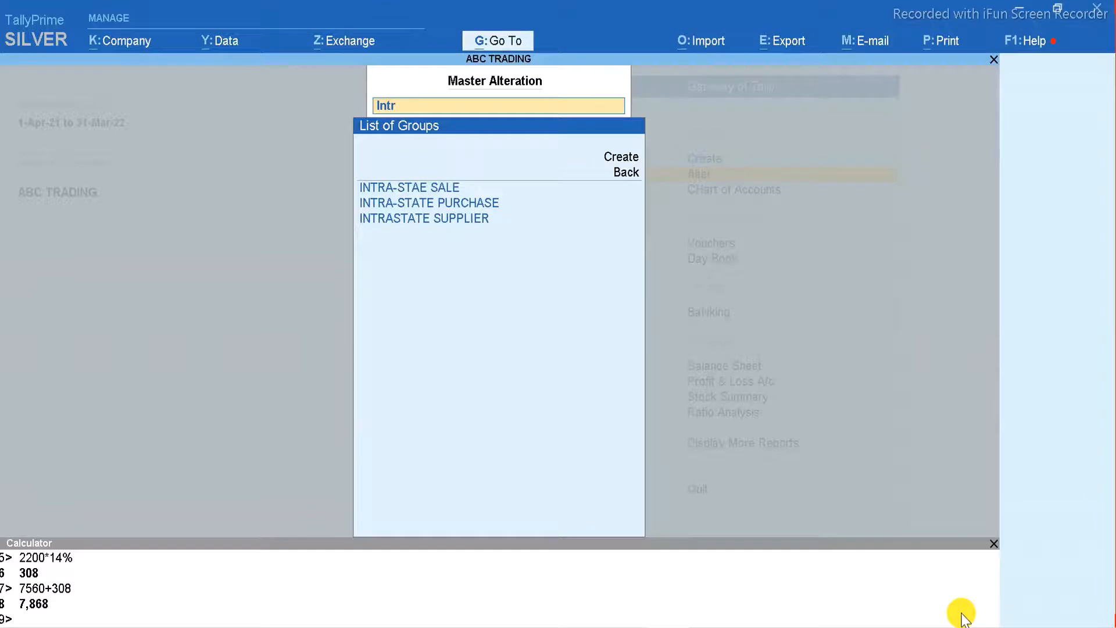
{"action": "key", "text": "Down"}
{"action": "key", "text": "Down"}
{"action": "key", "text": "Down"}
{"action": "key", "text": "Return"}
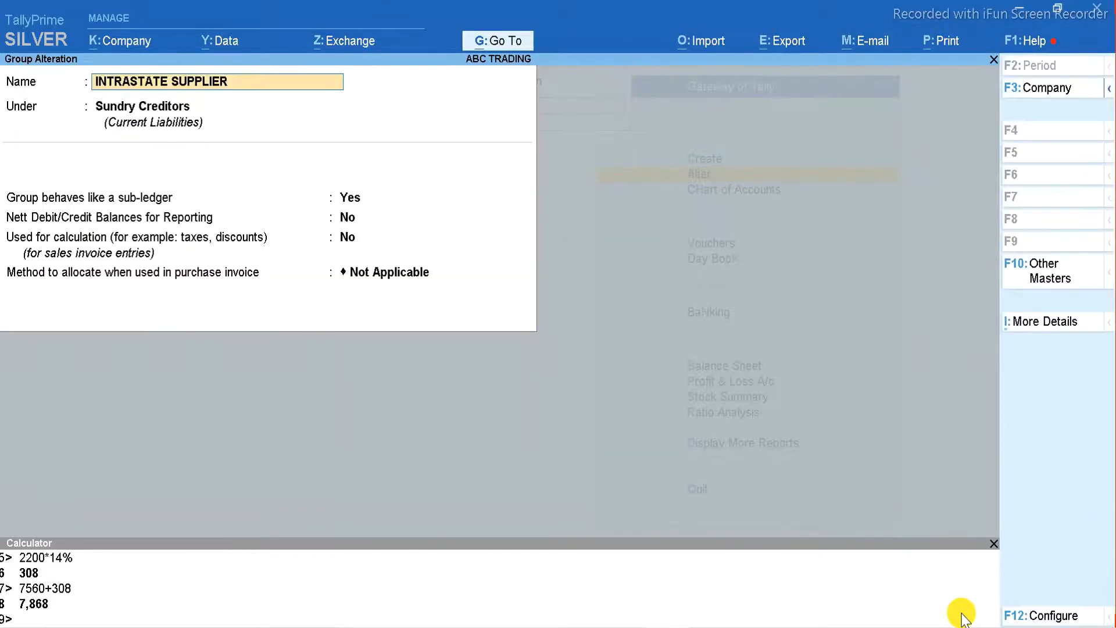
{"action": "key", "text": "Escape"}
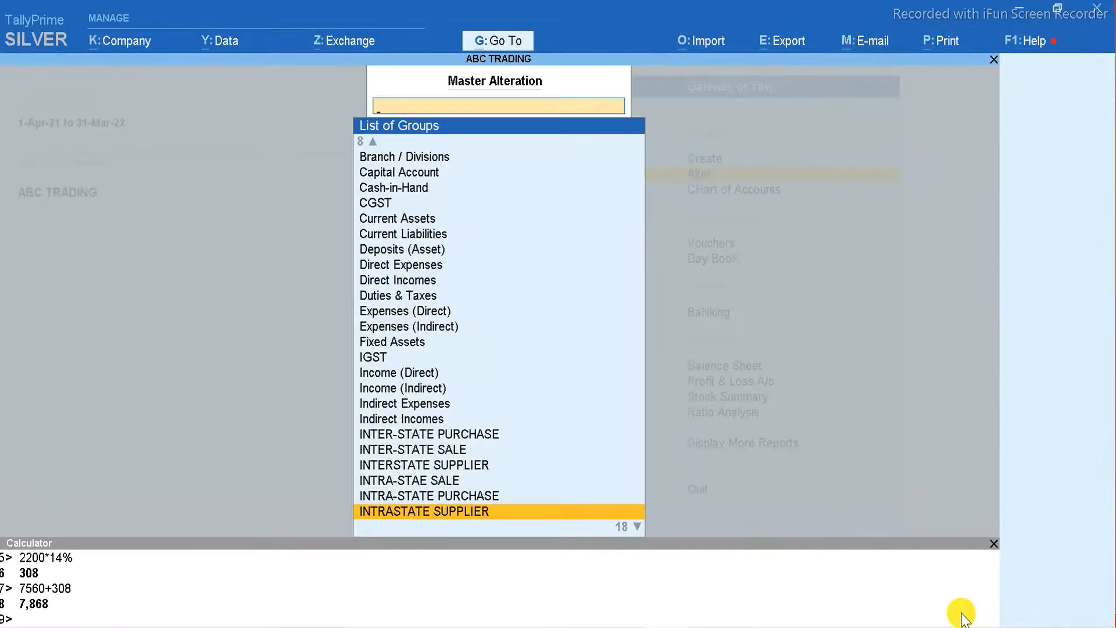
Step: Alter the INTERSTATE SUPPLIER group so that it behaves like a sub-ledger (Yes), save it and return to the Gateway
{"action": "key", "text": "Up"}
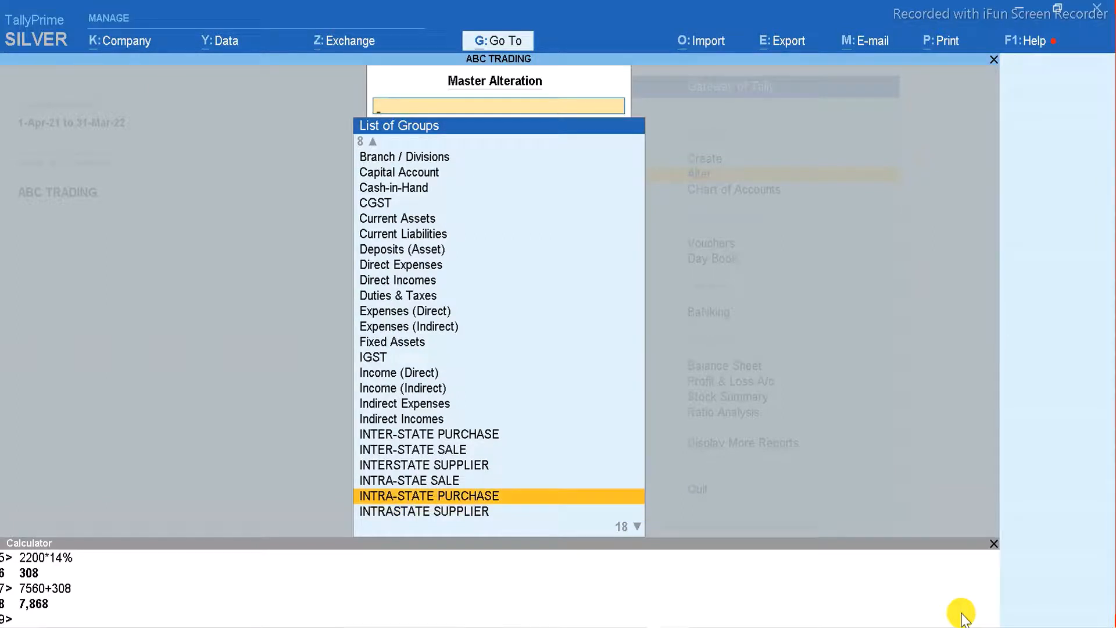
{"action": "key", "text": "Up"}
{"action": "key", "text": "Up"}
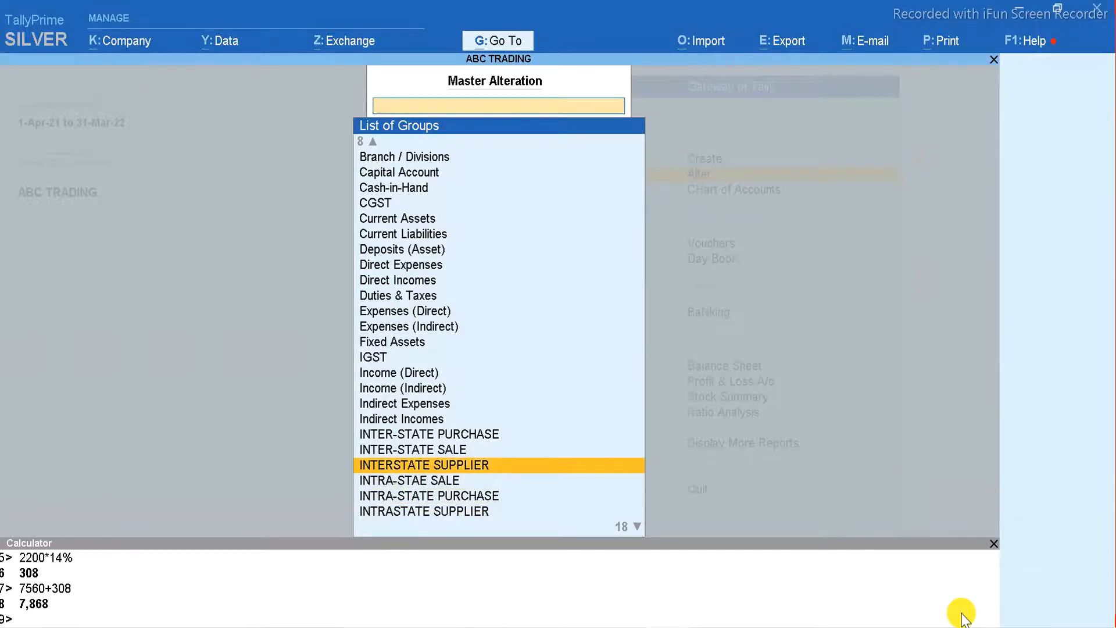
{"action": "key", "text": "Return"}
{"action": "key", "text": "Return"}
{"action": "key", "text": "Return"}
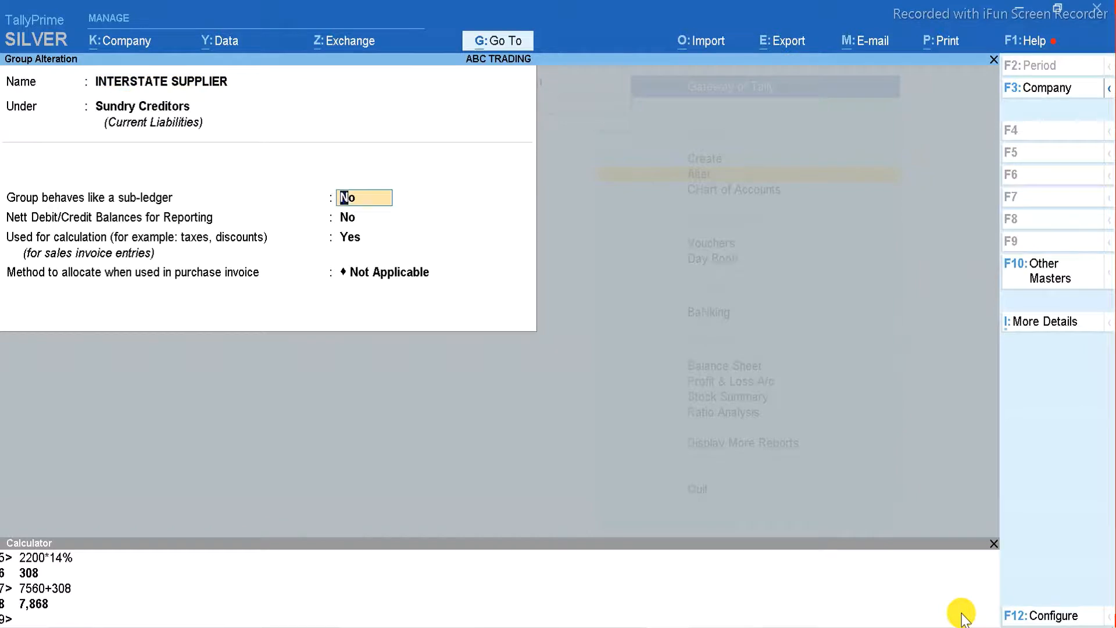
{"action": "type", "text": "y"}
{"action": "key", "text": "Return"}
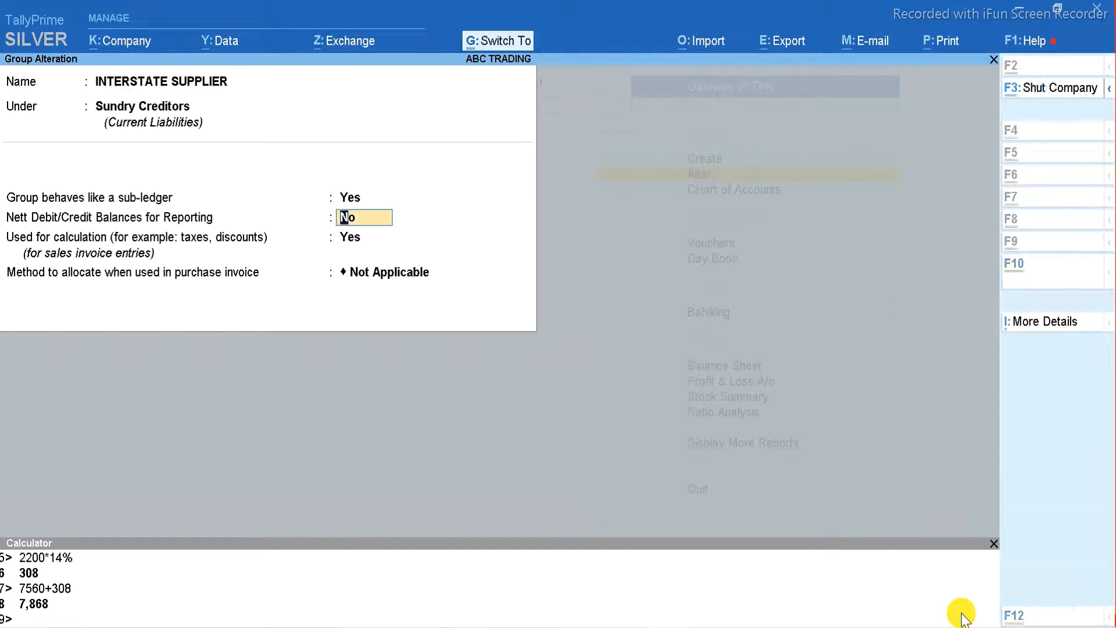
{"action": "key", "text": "ctrl+a"}
{"action": "key", "text": "Escape"}
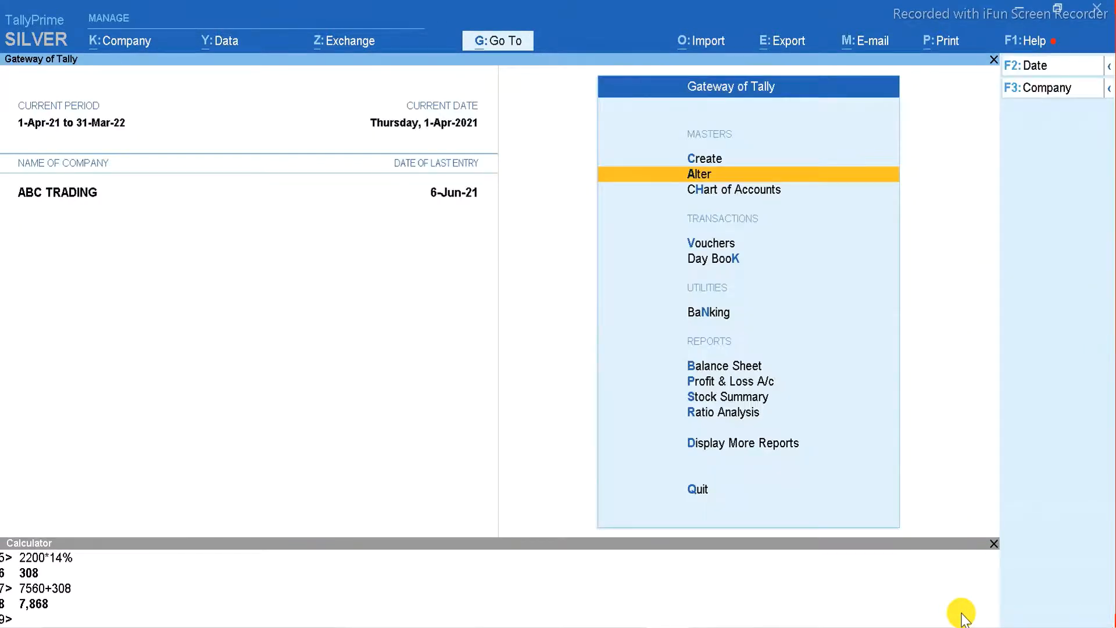
Step: Reopen the Trial Balance and drill down through Current Liabilities to Sundry Creditors to check the supplier groups
{"action": "key", "text": "d"}
{"action": "key", "text": "t"}
{"action": "key", "text": "Down"}
{"action": "key", "text": "Down"}
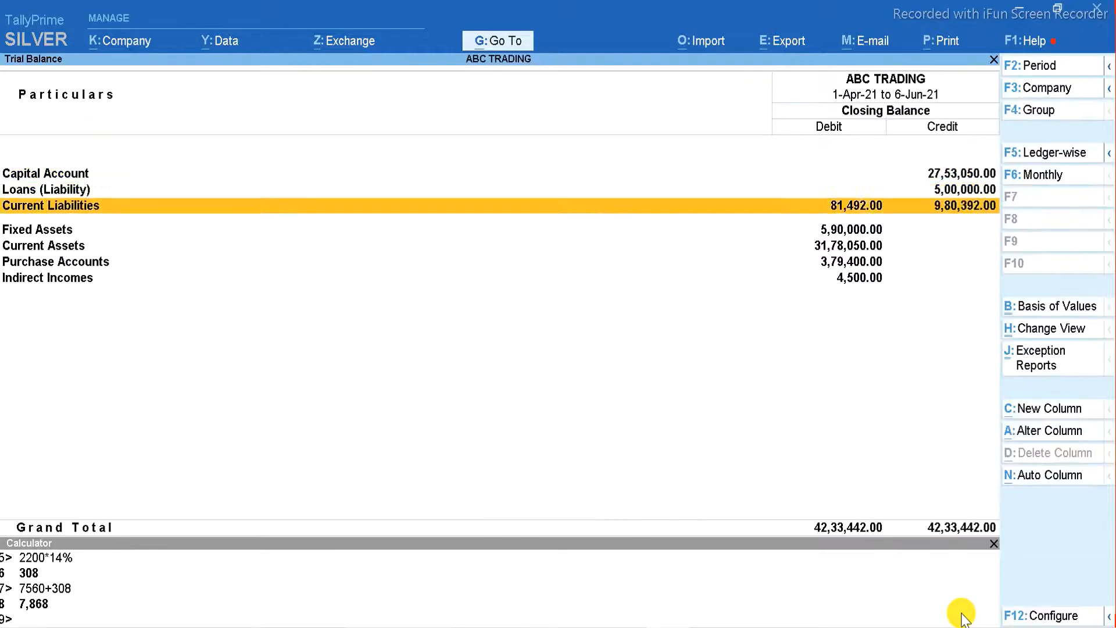
{"action": "key", "text": "Down"}
{"action": "key", "text": "Up"}
{"action": "key", "text": "Return"}
{"action": "key", "text": "Down"}
{"action": "key", "text": "Return"}
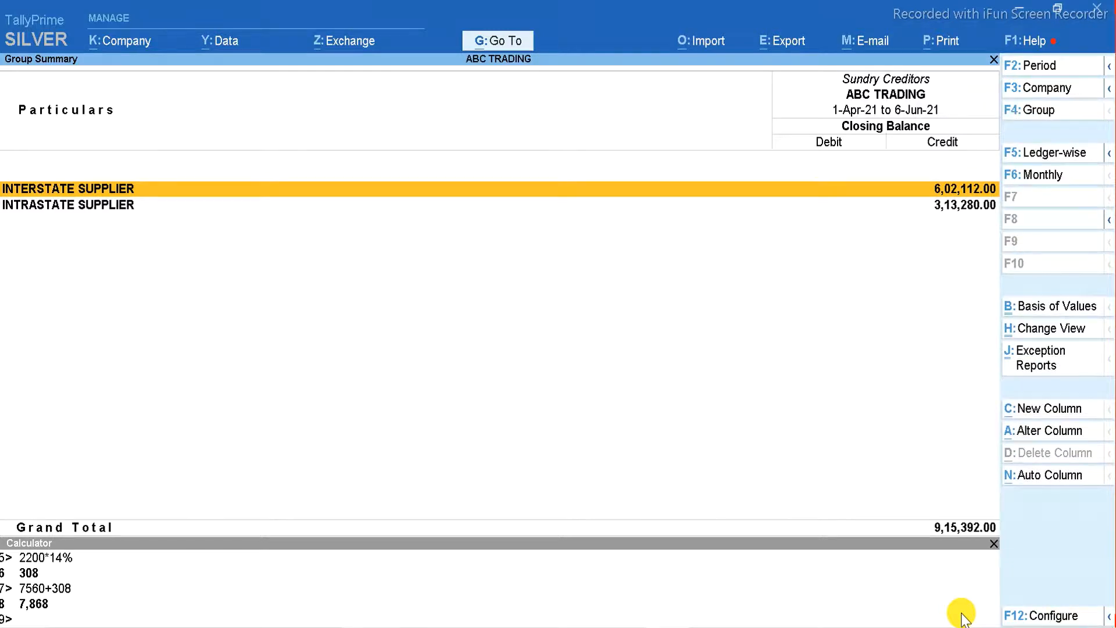
Step: Leave the Sundry Creditors summary, close the calculator pane and reopen the Trial Balance
{"action": "key", "text": "Escape"}
{"action": "key", "text": "Escape"}
{"action": "key", "text": "Escape"}
{"action": "key", "text": "Escape"}
{"action": "key", "text": "Return"}
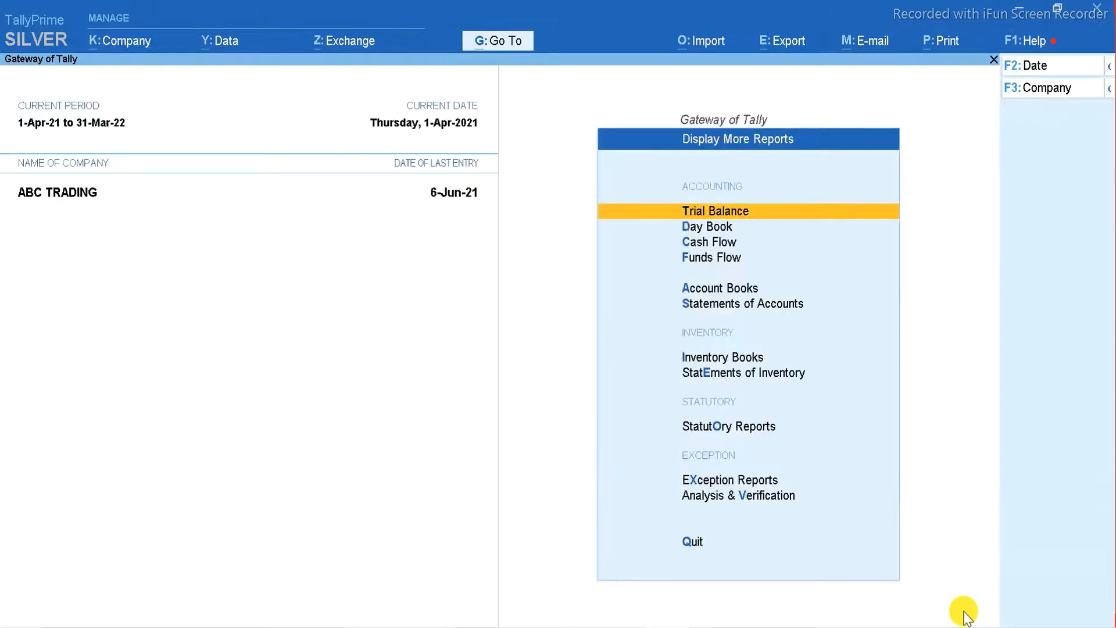
{"action": "key", "text": "Return"}
Step: Go to Current Liabilities in the Trial Balance and open its Sundry Creditors group summary
{"action": "key", "text": "Down"}
{"action": "key", "text": "Down"}
{"action": "key", "text": "Down"}
{"action": "key", "text": "Down"}
{"action": "key", "text": "Down"}
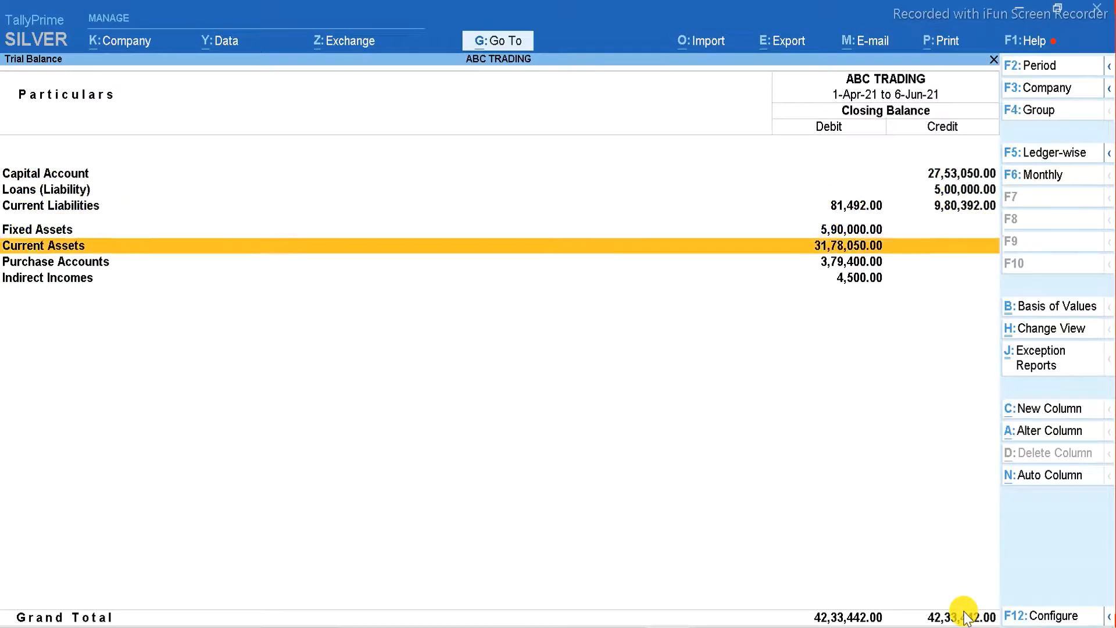
{"action": "key", "text": "Up"}
{"action": "key", "text": "Up"}
{"action": "key", "text": "Up"}
{"action": "key", "text": "Return"}
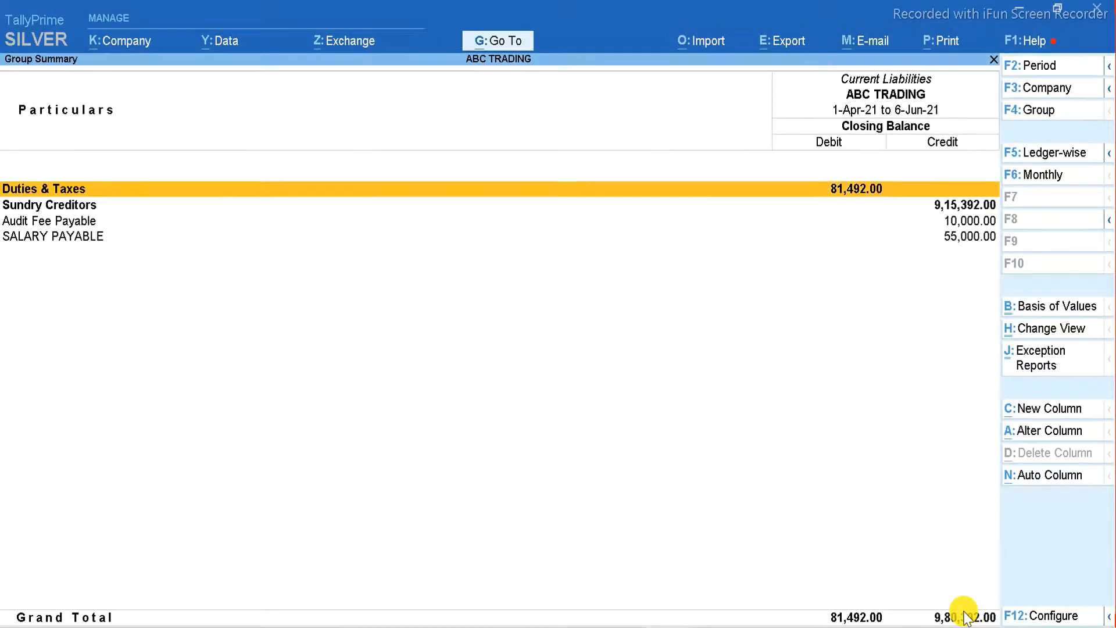
{"action": "key", "text": "Down"}
{"action": "key", "text": "Return"}
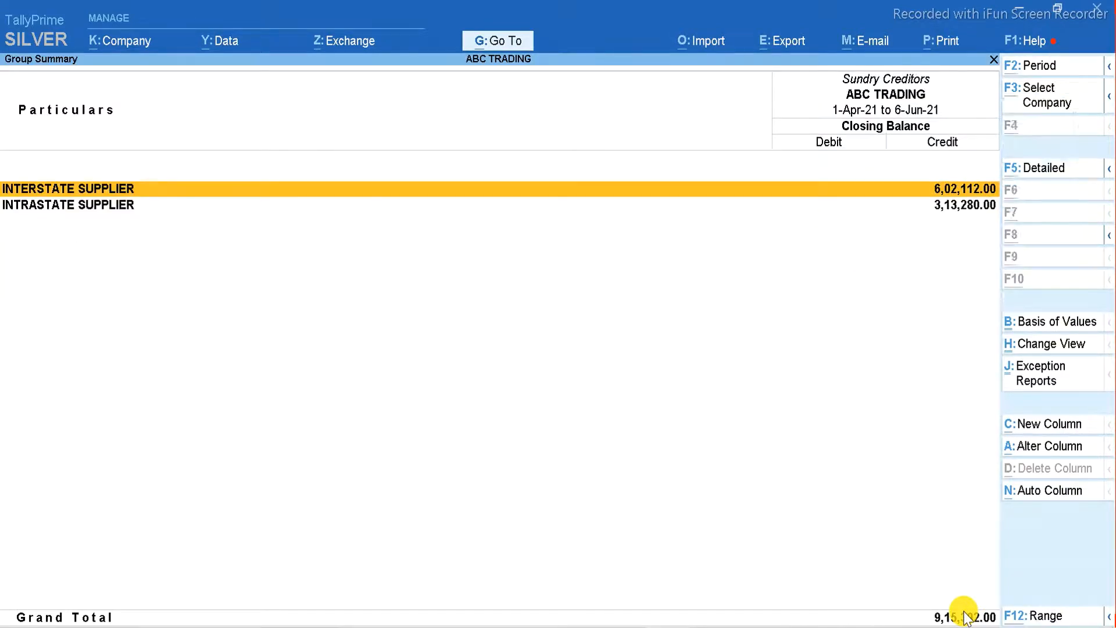
Step: Show the Sundry Creditors summary in detail to check each supplier's balance, and return to the Trial Balance
{"action": "key", "text": "alt+F5"}
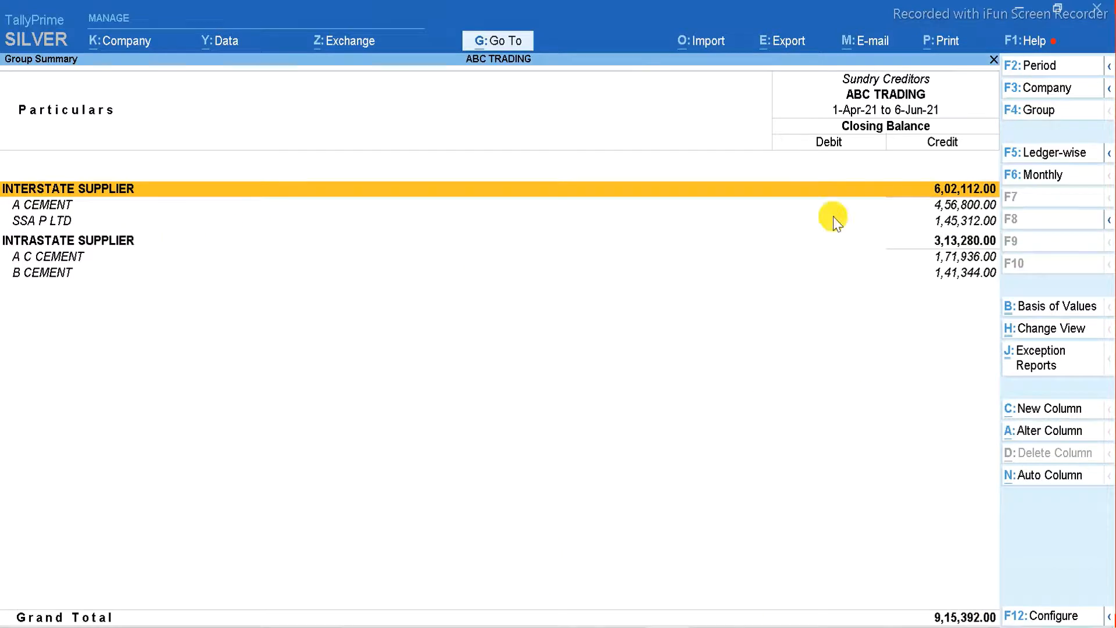
{"action": "key", "text": "Escape"}
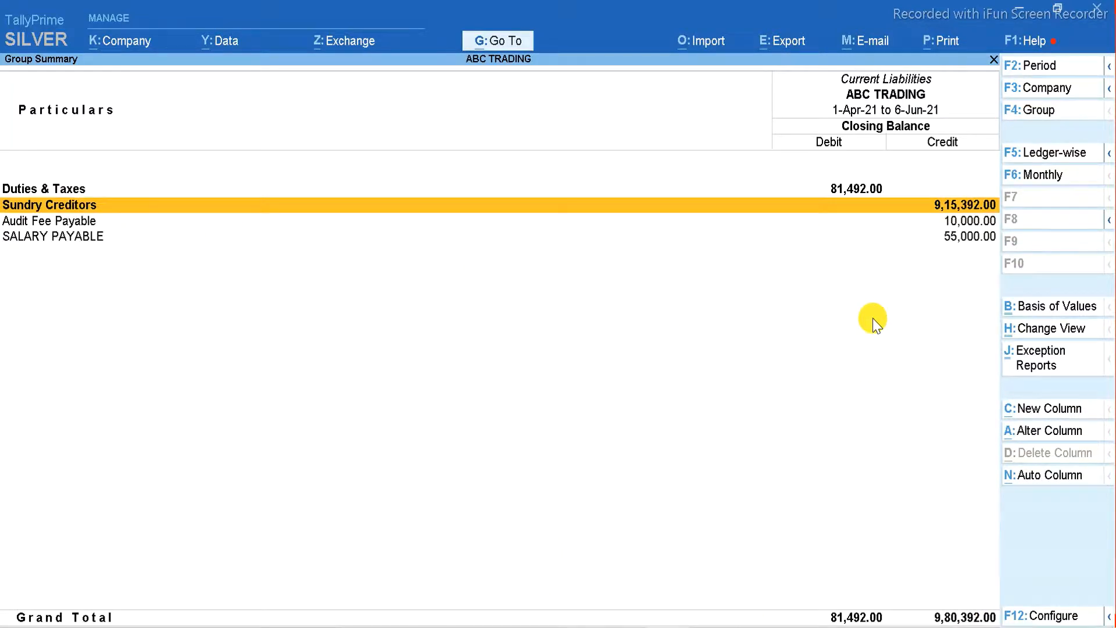
{"action": "key", "text": "Escape"}
Step: Open Purchase Accounts from the Trial Balance in detailed view to check the purchase ledgers, and return to the reports menu
{"action": "key", "text": "Down"}
{"action": "key", "text": "Down"}
{"action": "key", "text": "Down"}
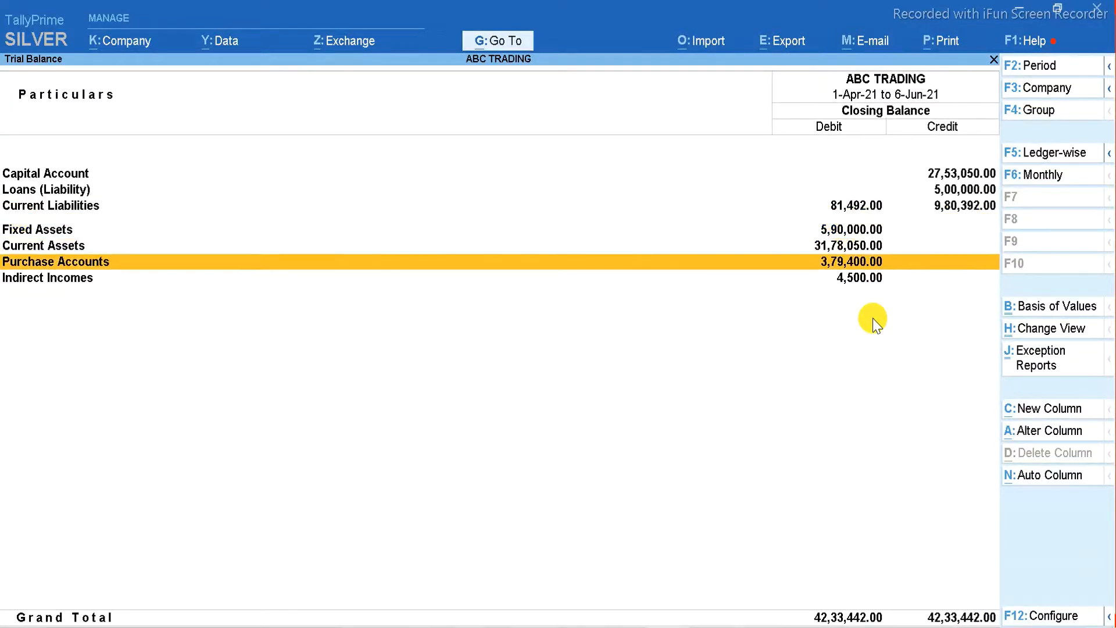
{"action": "key", "text": "Return"}
{"action": "key", "text": "alt+F5"}
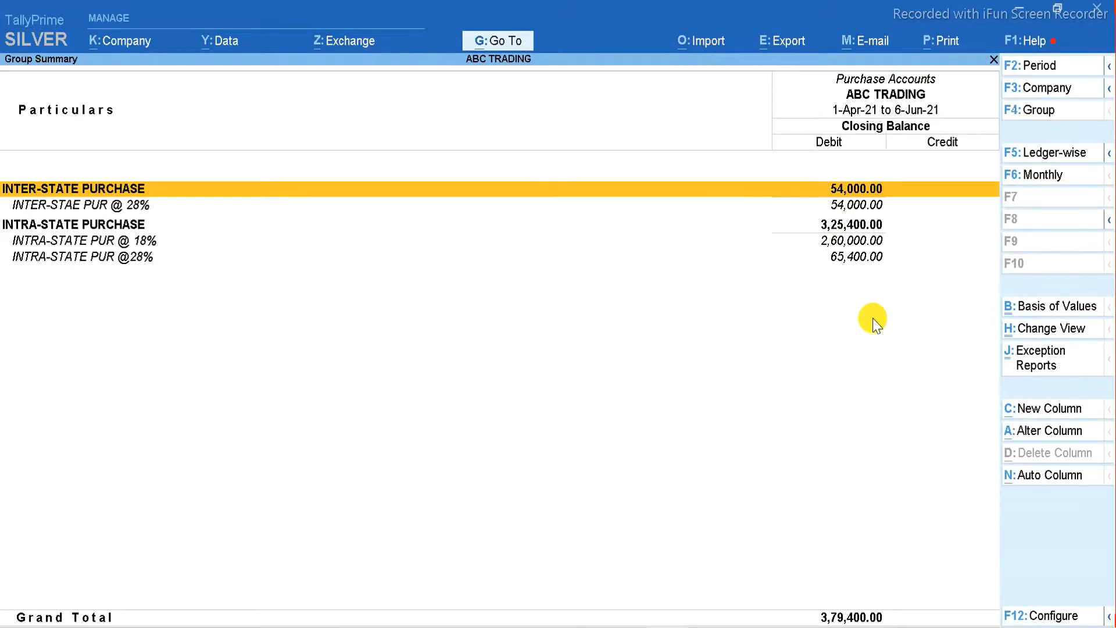
{"action": "key", "text": "Escape"}
{"action": "key", "text": "Escape"}
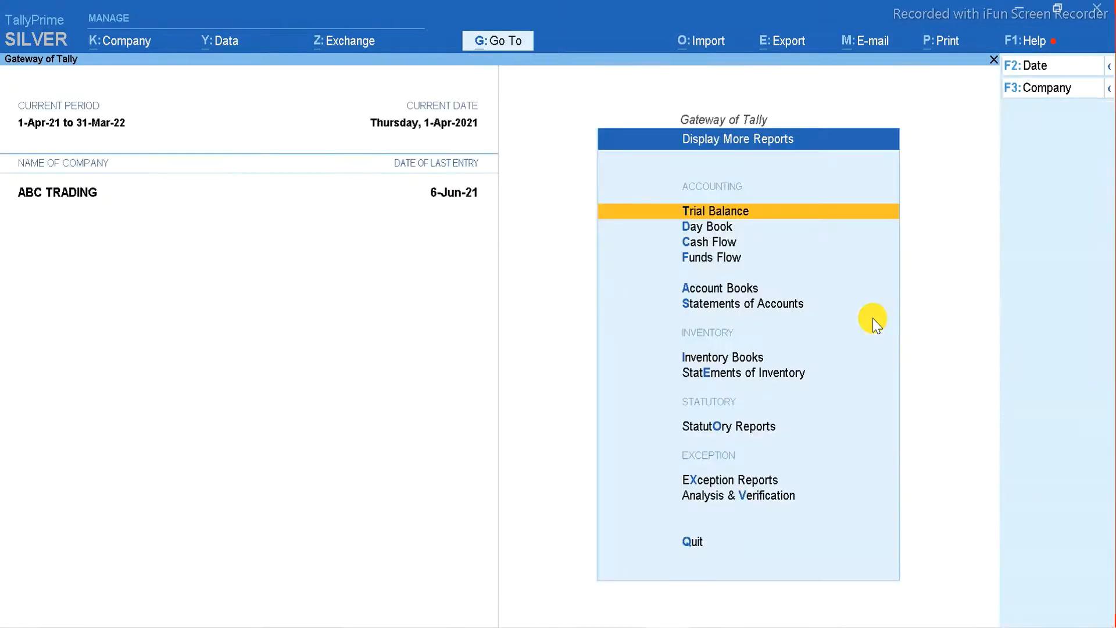
Step: Open Account Books from the Display More Reports menu
{"action": "key", "text": "Down"}
{"action": "key", "text": "Down"}
{"action": "key", "text": "Down"}
{"action": "key", "text": "Down"}
{"action": "key", "text": "Down"}
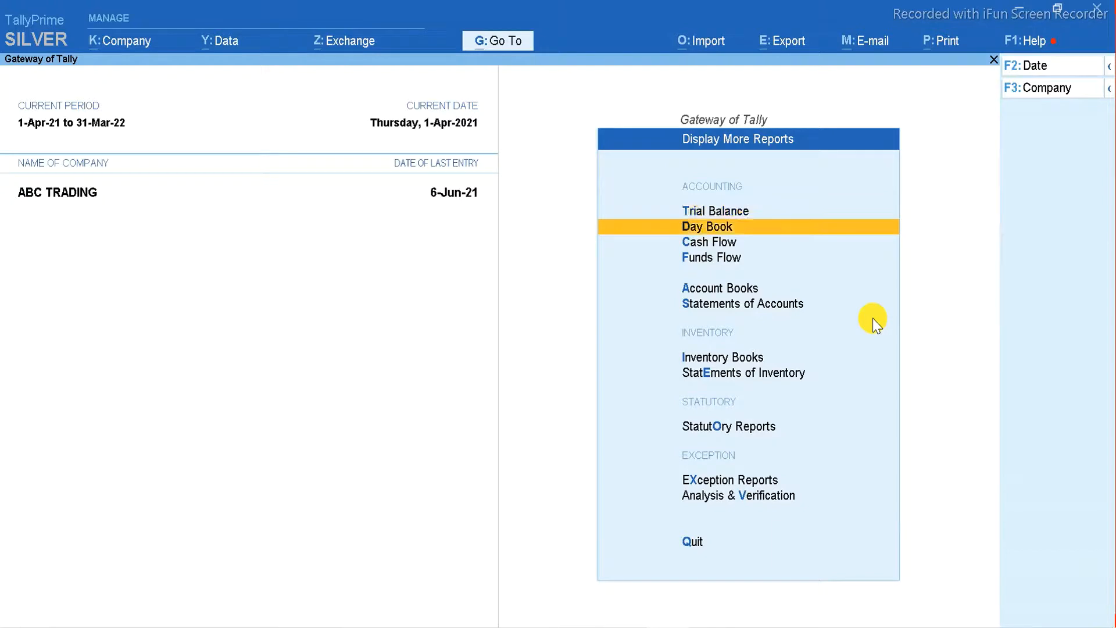
{"action": "key", "text": "Up"}
{"action": "key", "text": "Return"}
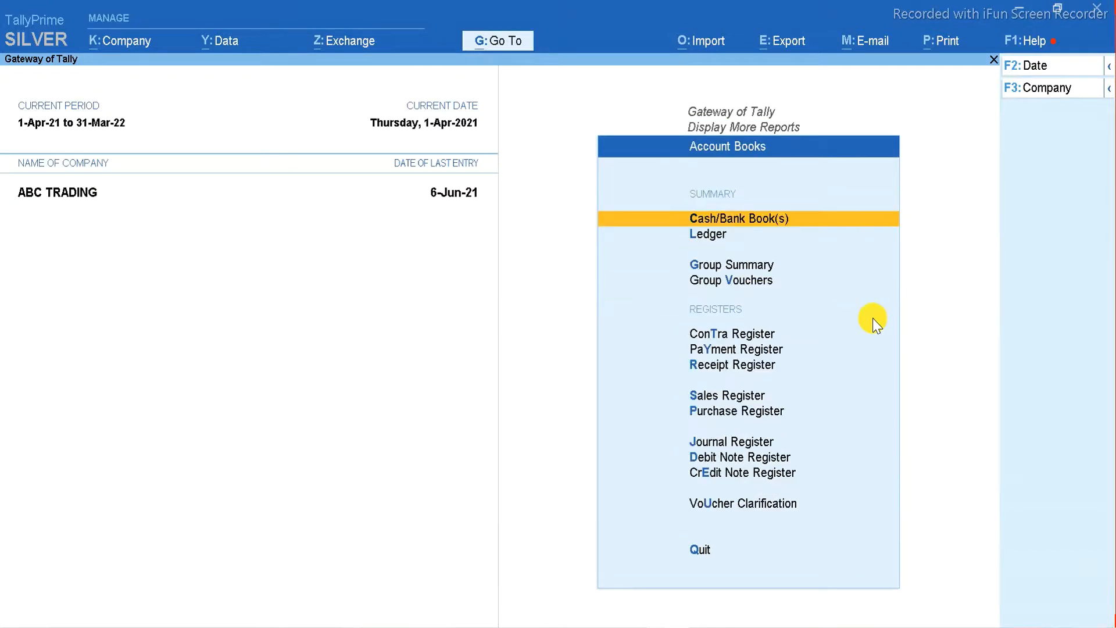
Step: Open the Purchase Register and drill down to the list of purchase vouchers for June 2021
{"action": "key", "text": "Down"}
{"action": "key", "text": "Down"}
{"action": "key", "text": "Down"}
{"action": "key", "text": "Down"}
{"action": "key", "text": "Down"}
{"action": "key", "text": "Down"}
{"action": "key", "text": "Down"}
{"action": "key", "text": "Down"}
{"action": "key", "text": "Down"}
{"action": "key", "text": "Down"}
{"action": "key", "text": "Down"}
{"action": "key", "text": "Down"}
{"action": "key", "text": "Up"}
{"action": "key", "text": "Up"}
{"action": "key", "text": "Up"}
{"action": "key", "text": "Up"}
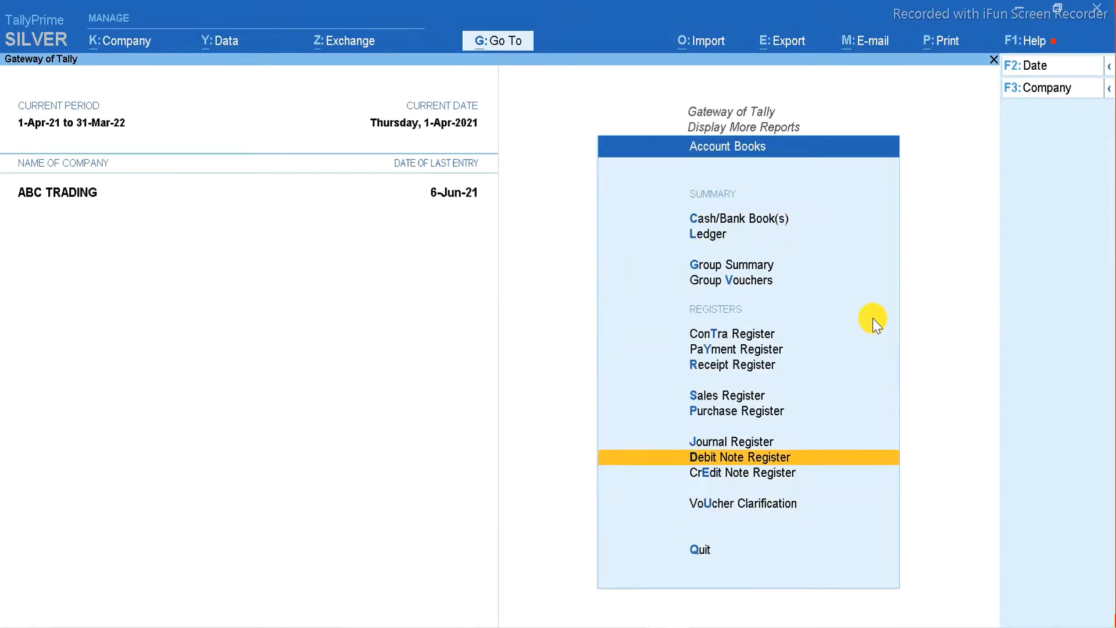
{"action": "key", "text": "Return"}
{"action": "key", "text": "Return"}
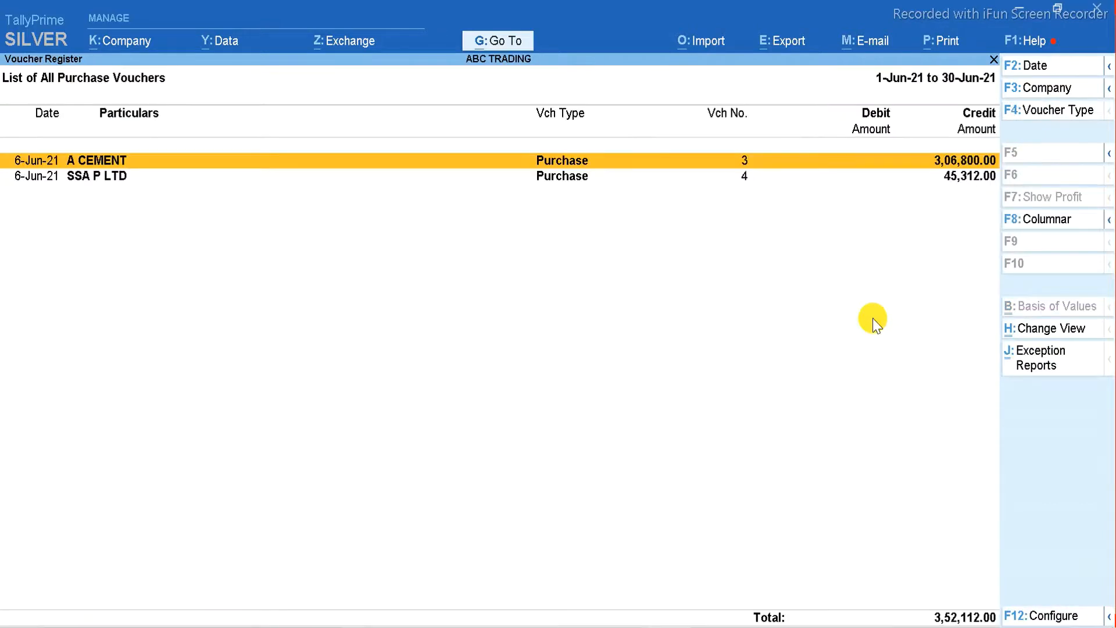
Step: Change the purchase voucher list's period to 1-Apr-21 to 6-Jun-21
{"action": "key", "text": "F2"}
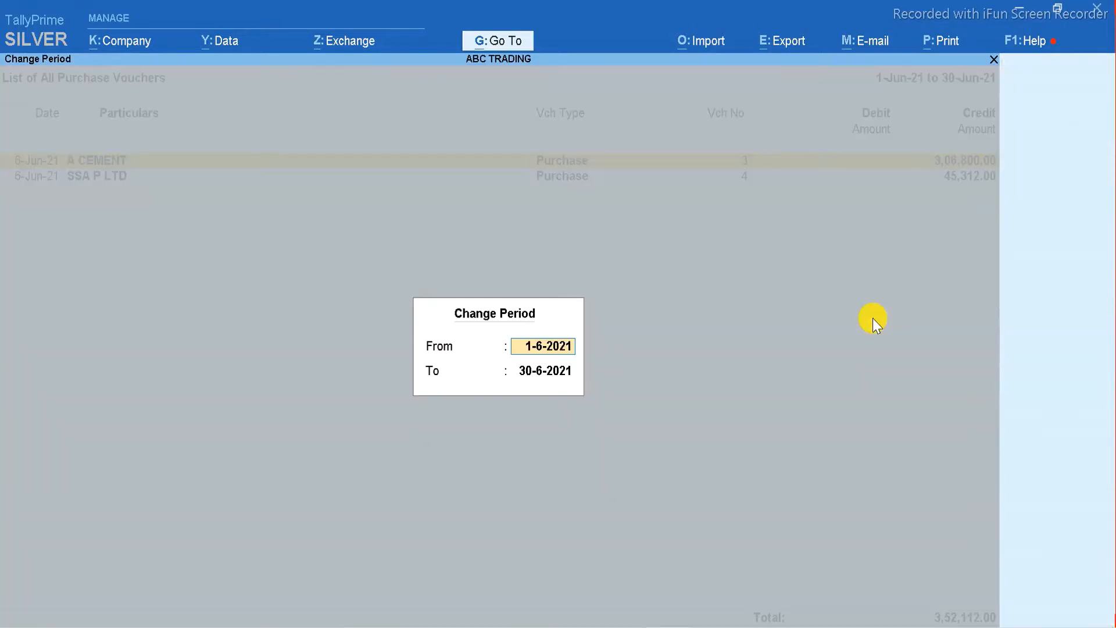
{"action": "key", "text": "space"}
{"action": "key", "text": "Return"}
{"action": "key", "text": "space"}
{"action": "key", "text": "Return"}
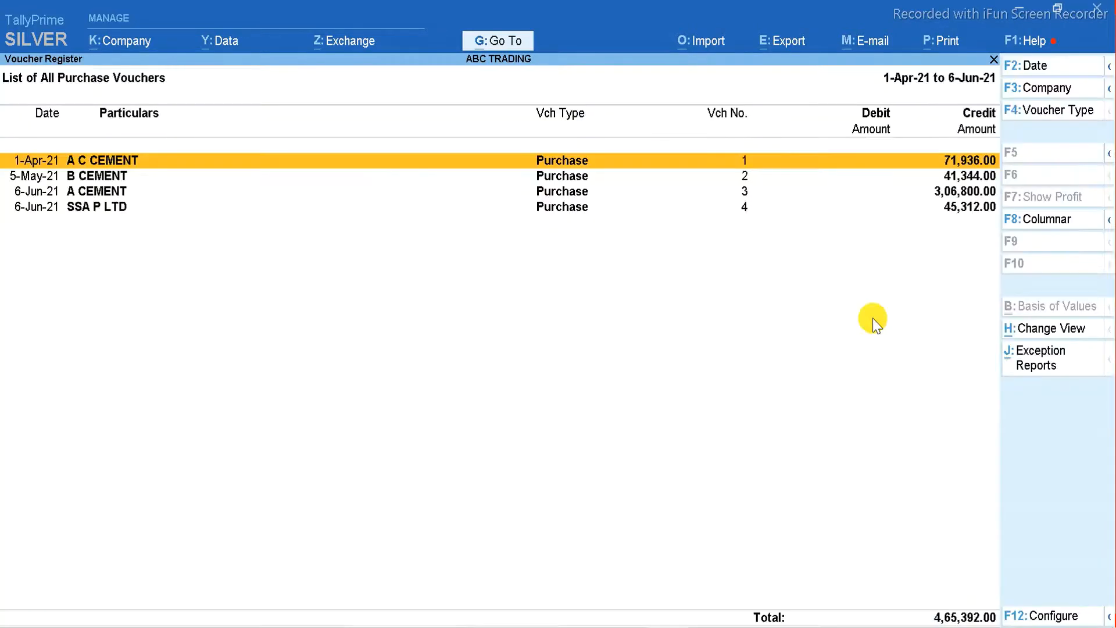